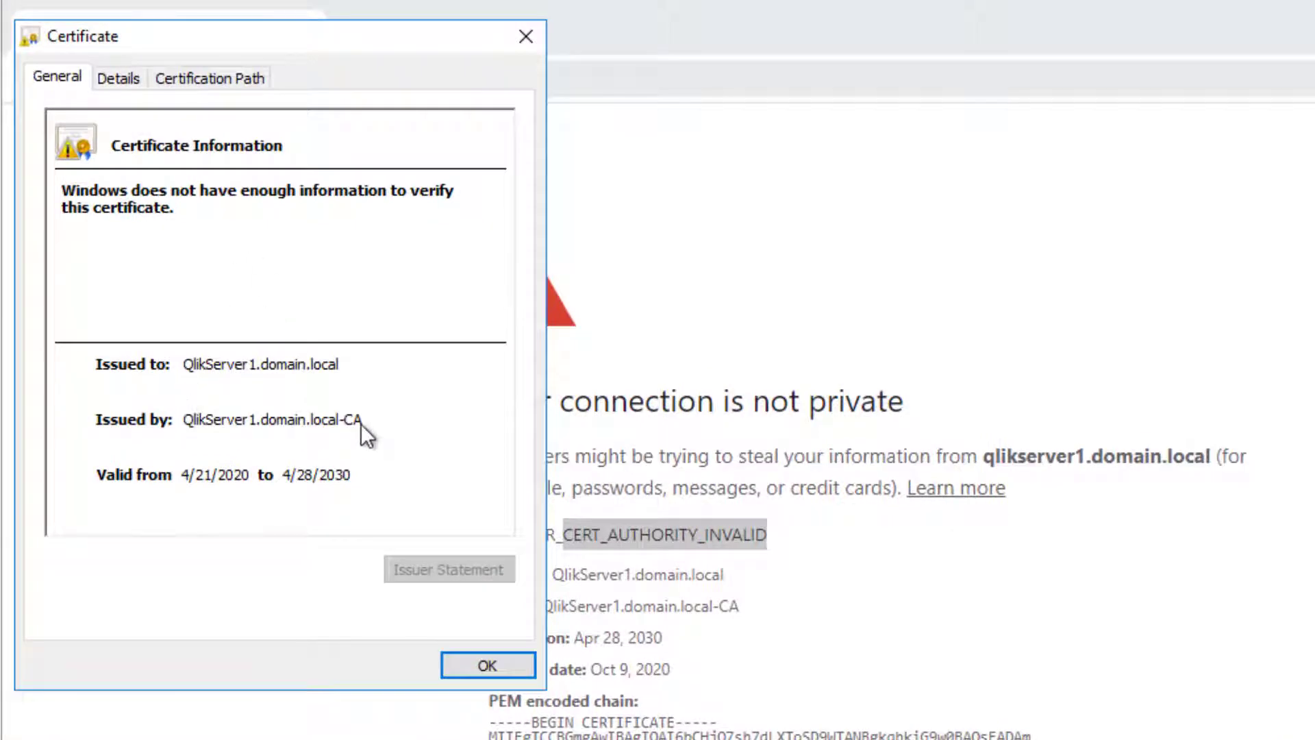
- Inspect the certification path and certificate status of the QlikServer1.domain.local certificate
{"action": "left_click", "coordinate": [183, 79]}
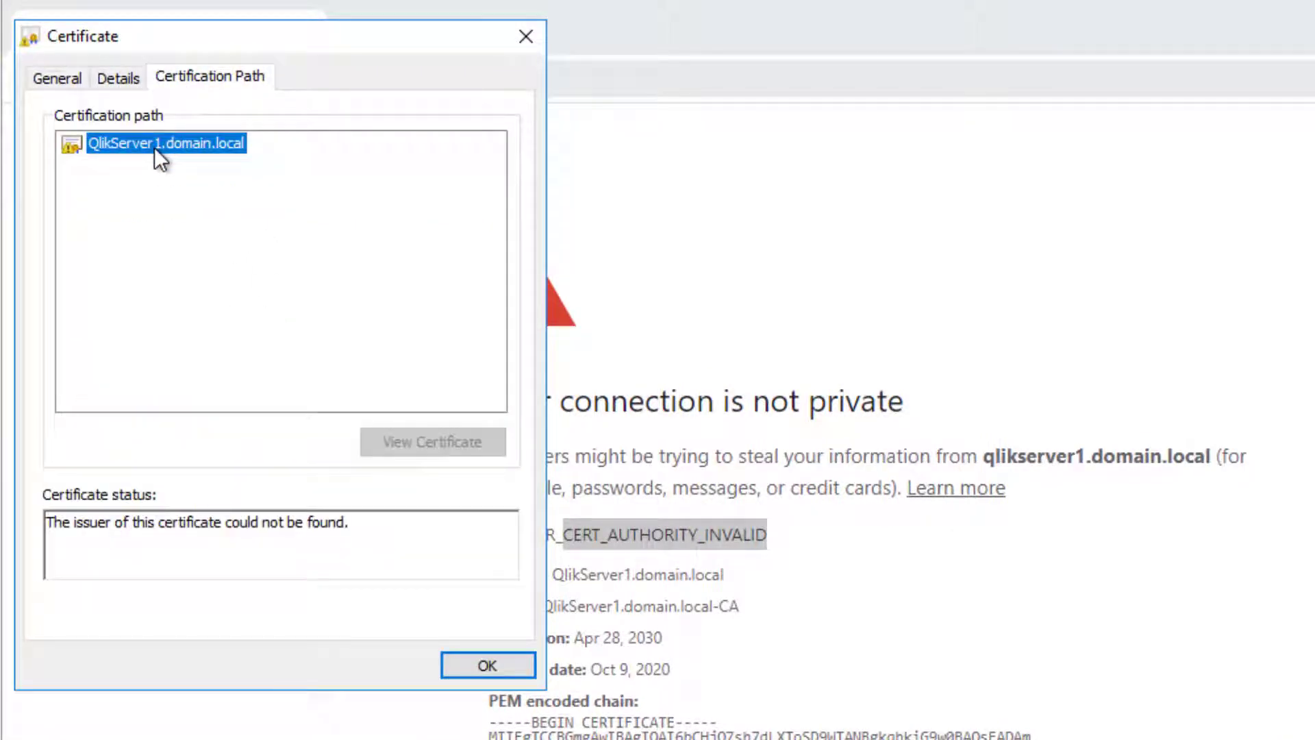
{"action": "left_click_drag", "start_coordinate": [202, 528], "coordinate": [361, 523]}
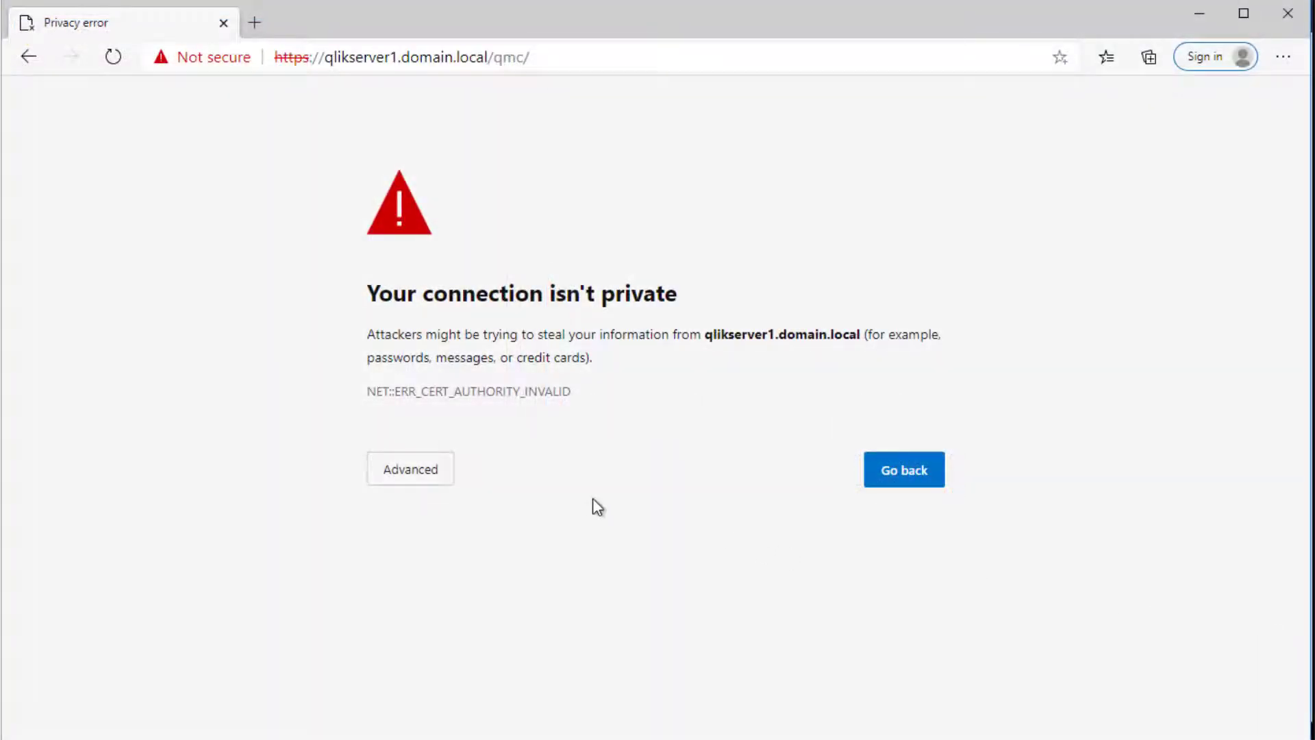
- In Microsoft Edge, proceed past the privacy warning to qlikserver1.domain.local and enter administrator as the sign-in user name
{"action": "left_click", "coordinate": [442, 474]}
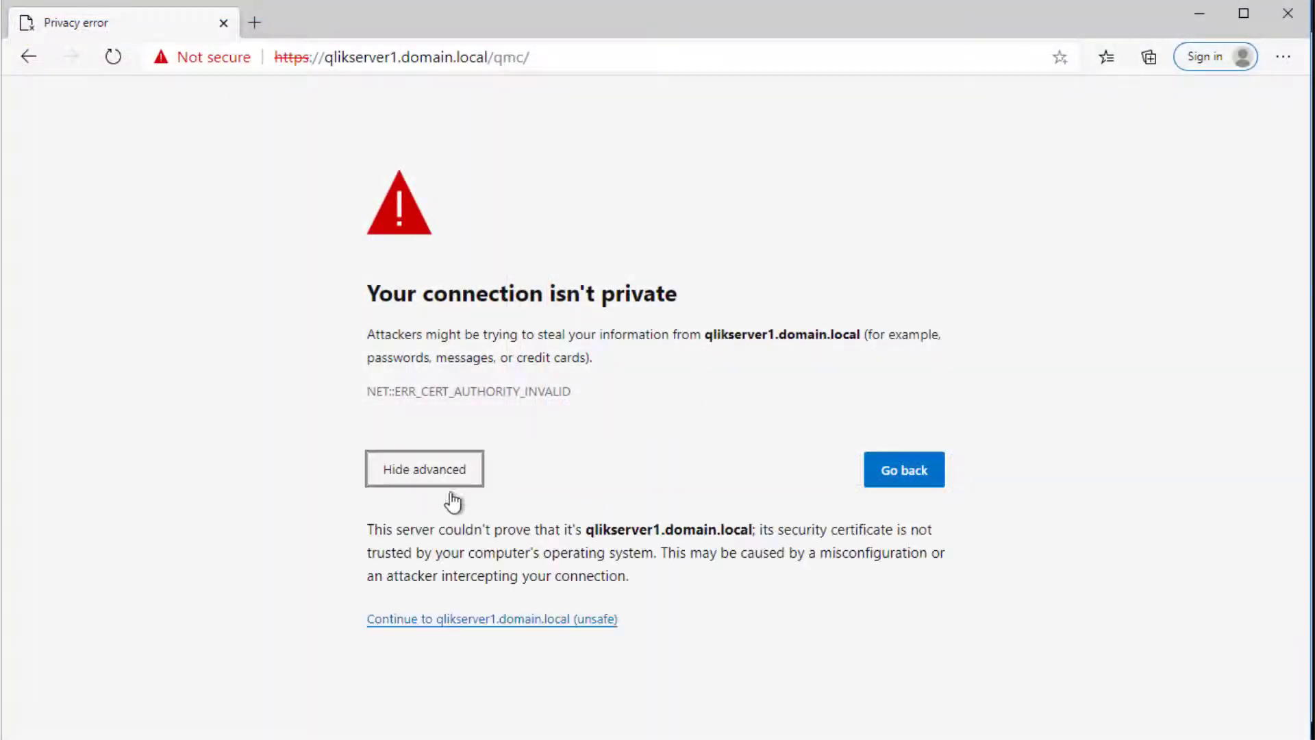
{"action": "left_click", "coordinate": [500, 620]}
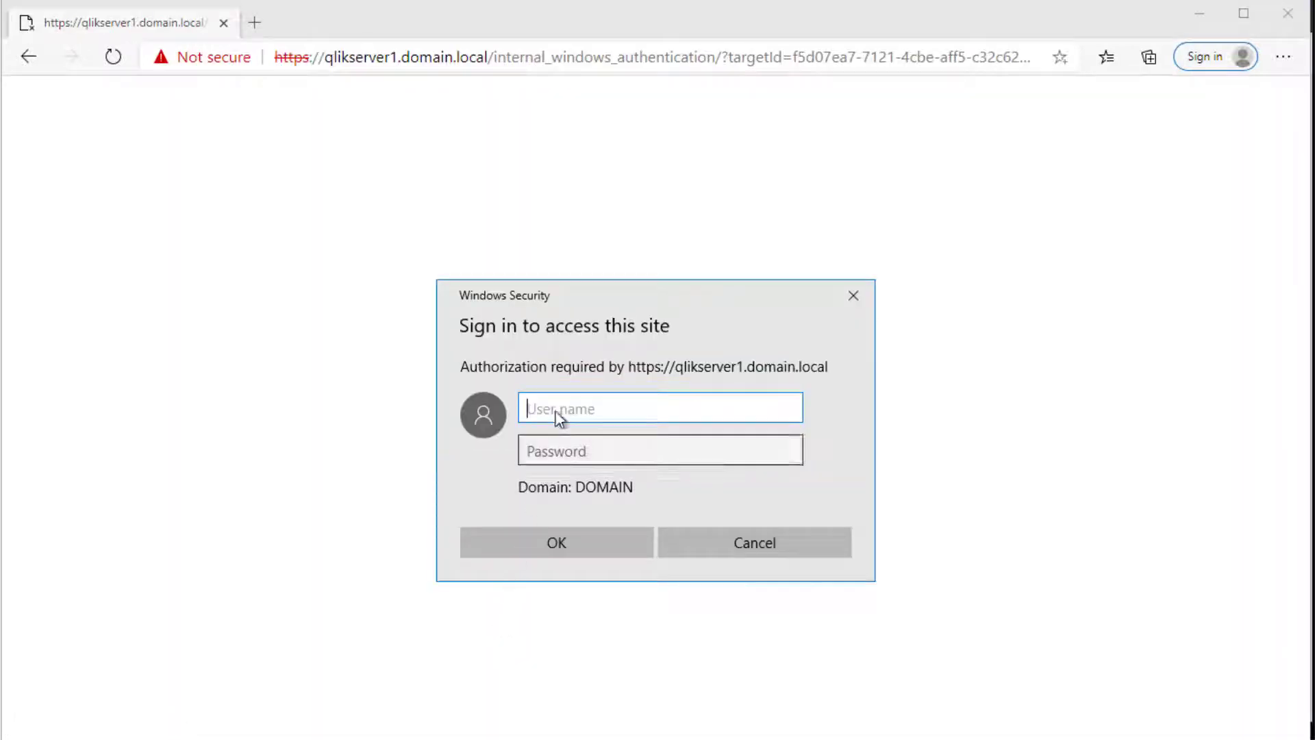
{"action": "type", "text": "administrator"}
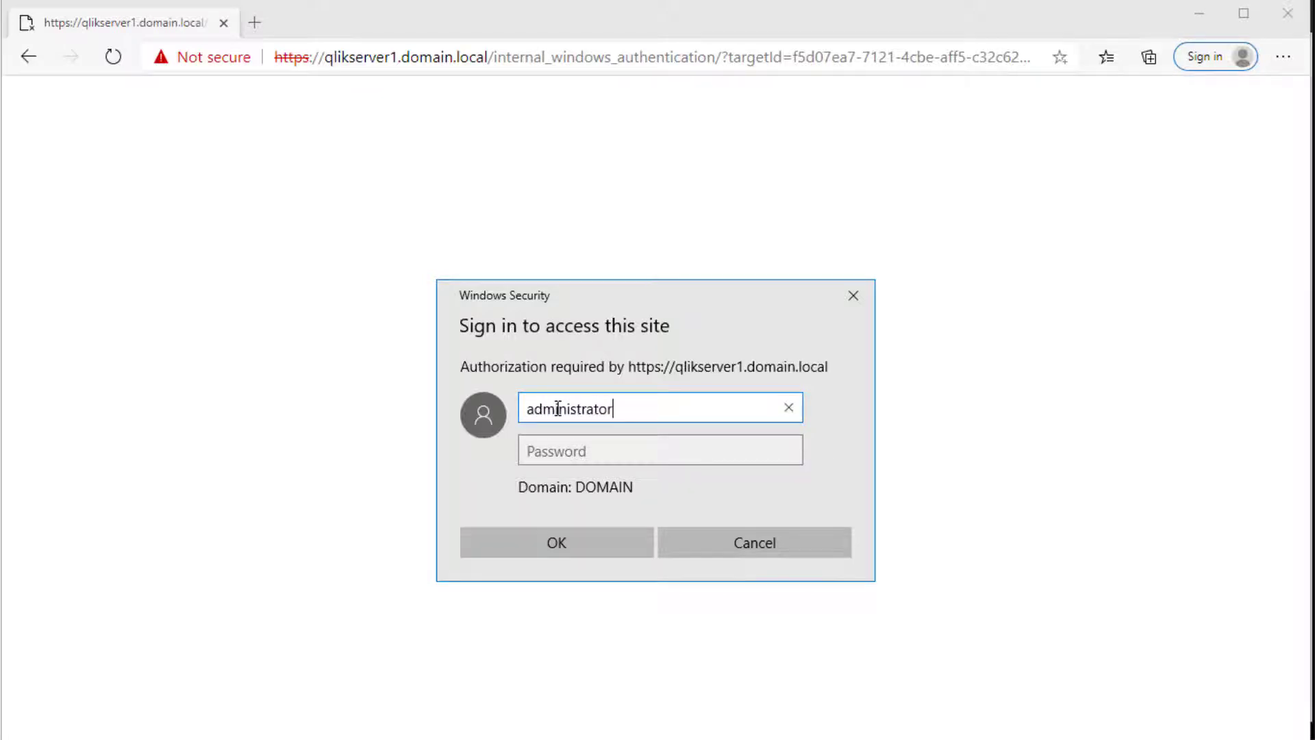
{"action": "key", "text": "Tab"}
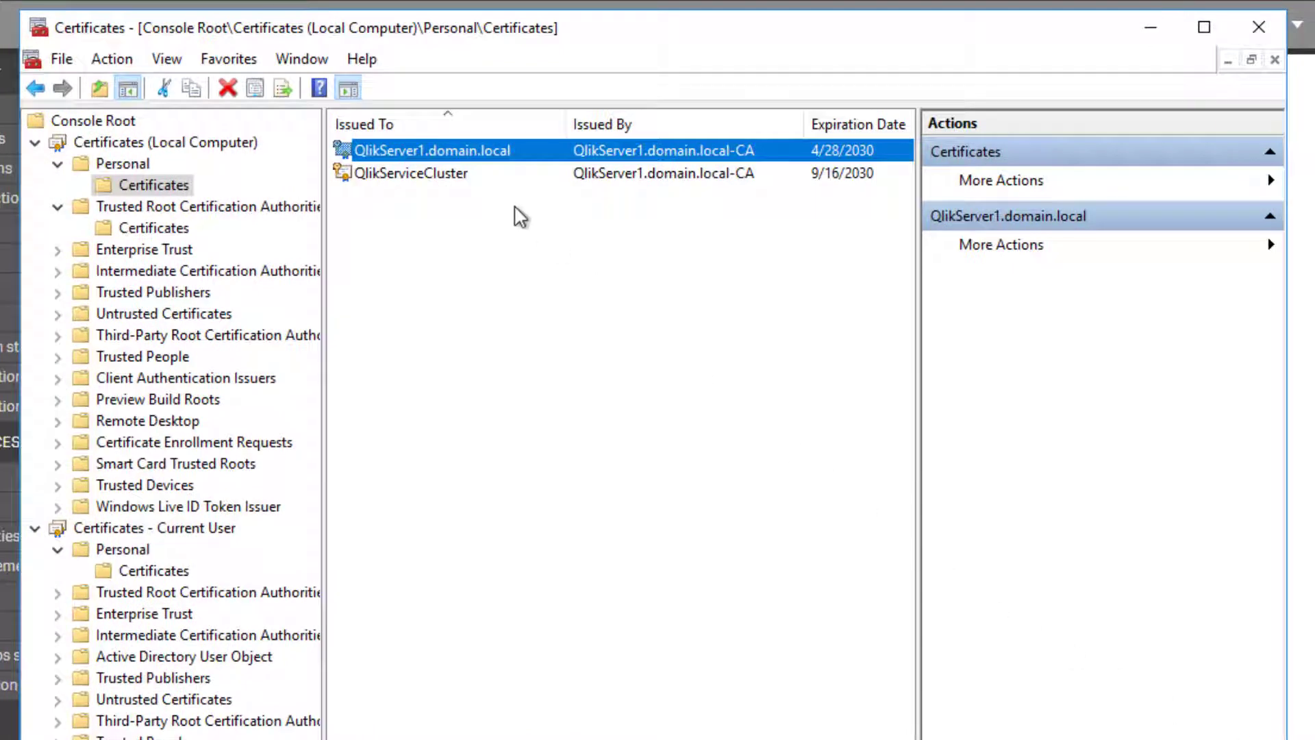
- In the Certificates console, open the personal QlikServer1.domain.local certificate and select its root CA in the certification path
{"action": "double_click", "coordinate": [437, 150]}
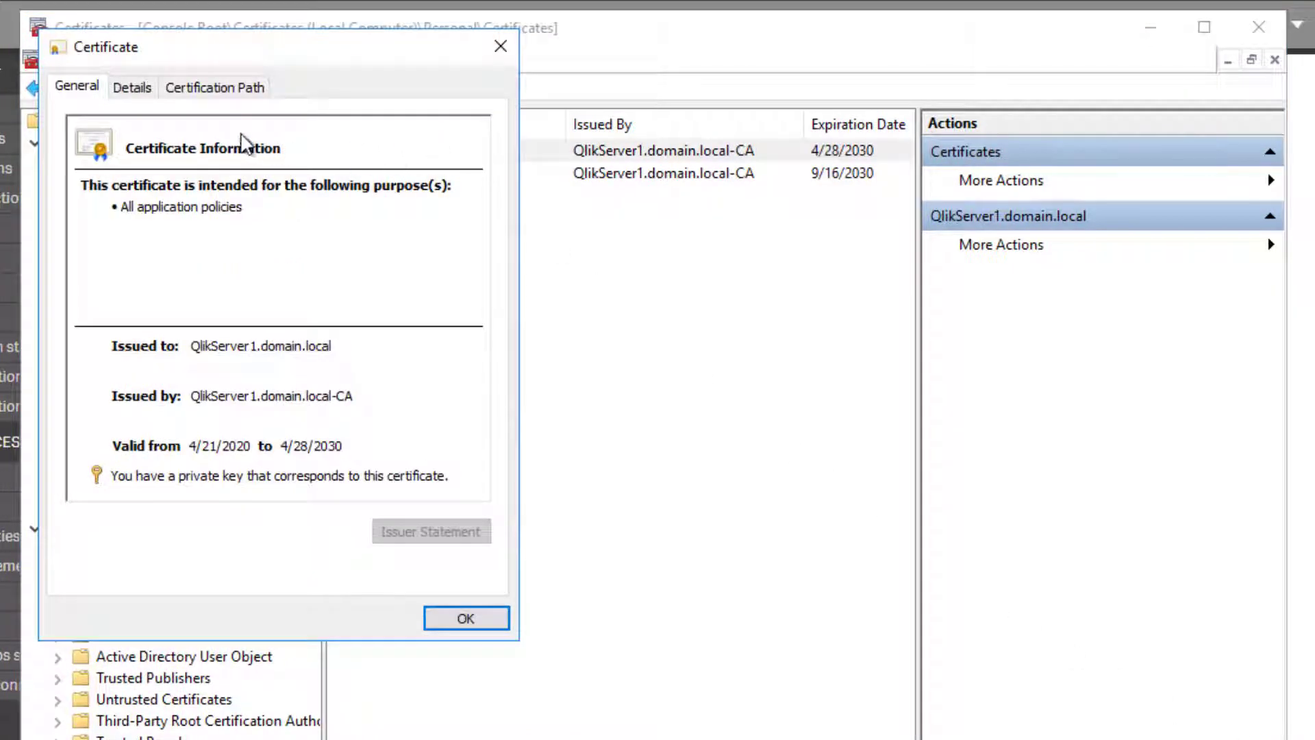
{"action": "left_click", "coordinate": [172, 95]}
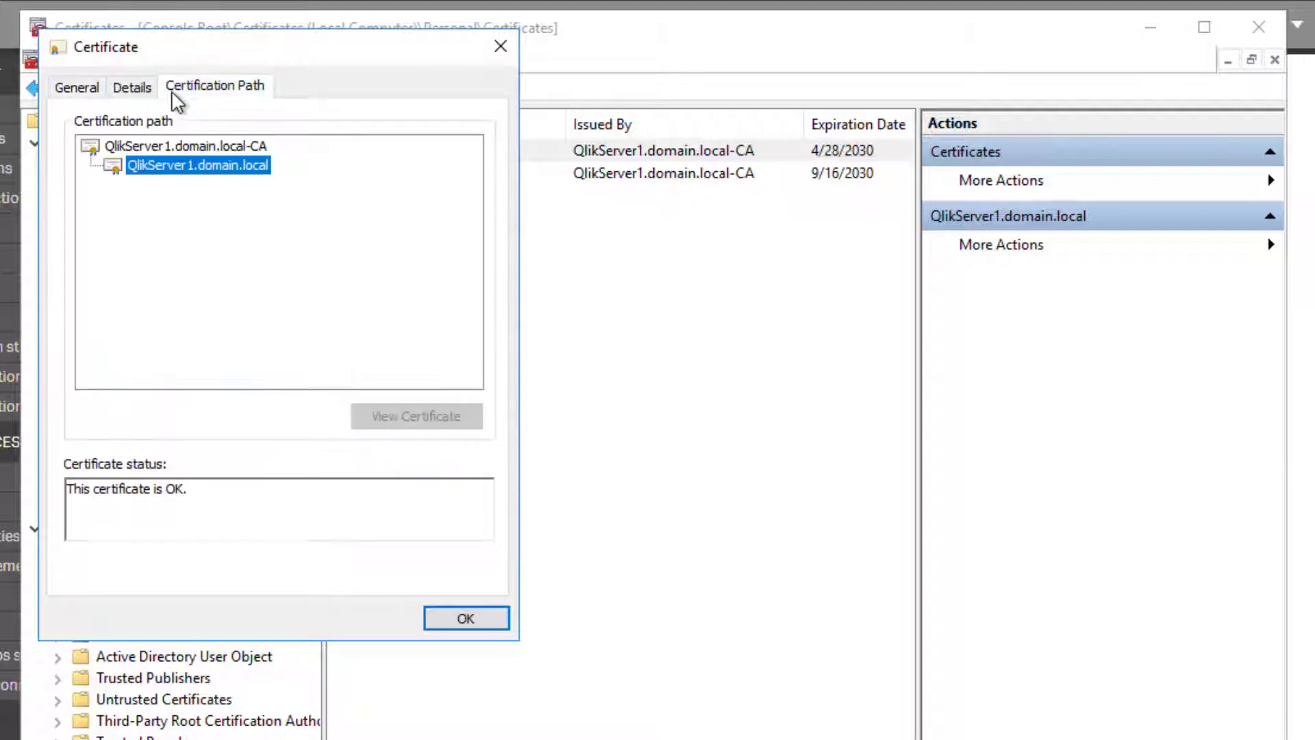
{"action": "left_click", "coordinate": [159, 144]}
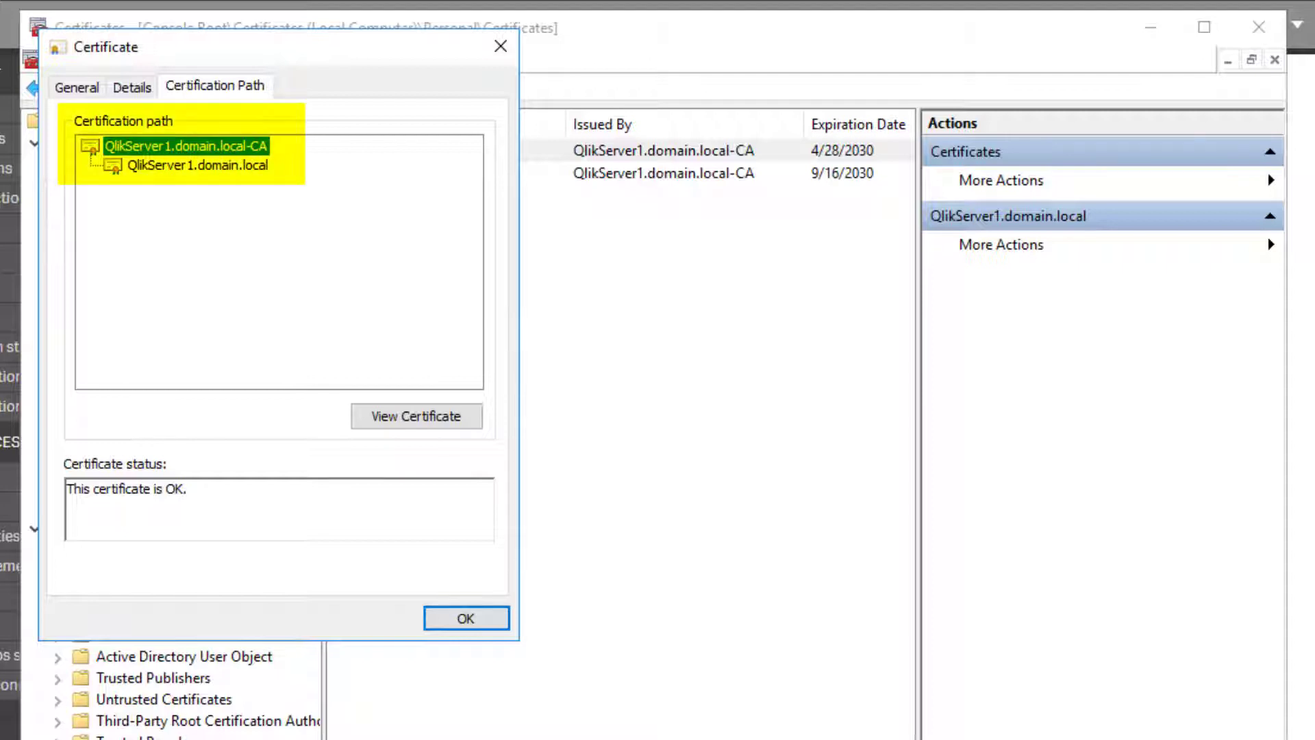
- Switch to File Explorer's .Local Certificates folder, reposition the window below the certification path, and select root.pem
{"action": "left_click", "coordinate": [1079, 739]}
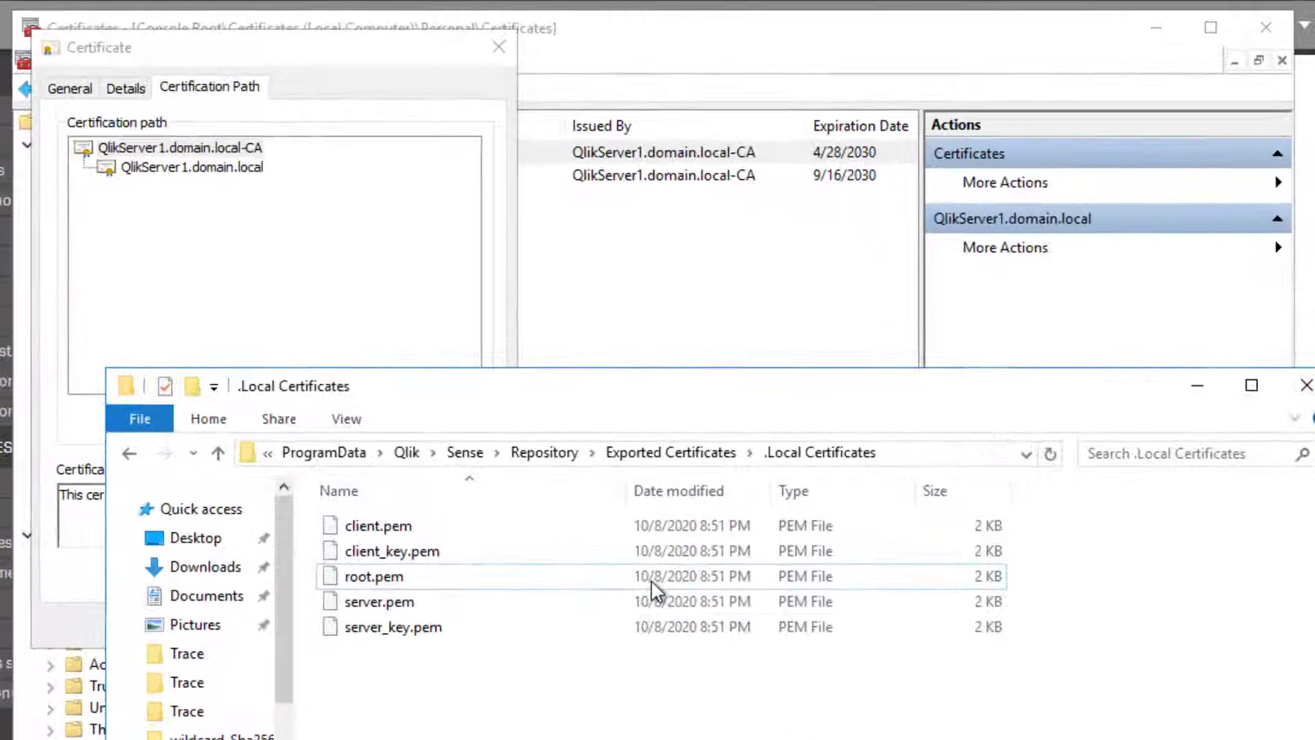
{"action": "left_click_drag", "start_coordinate": [537, 385], "coordinate": [470, 287]}
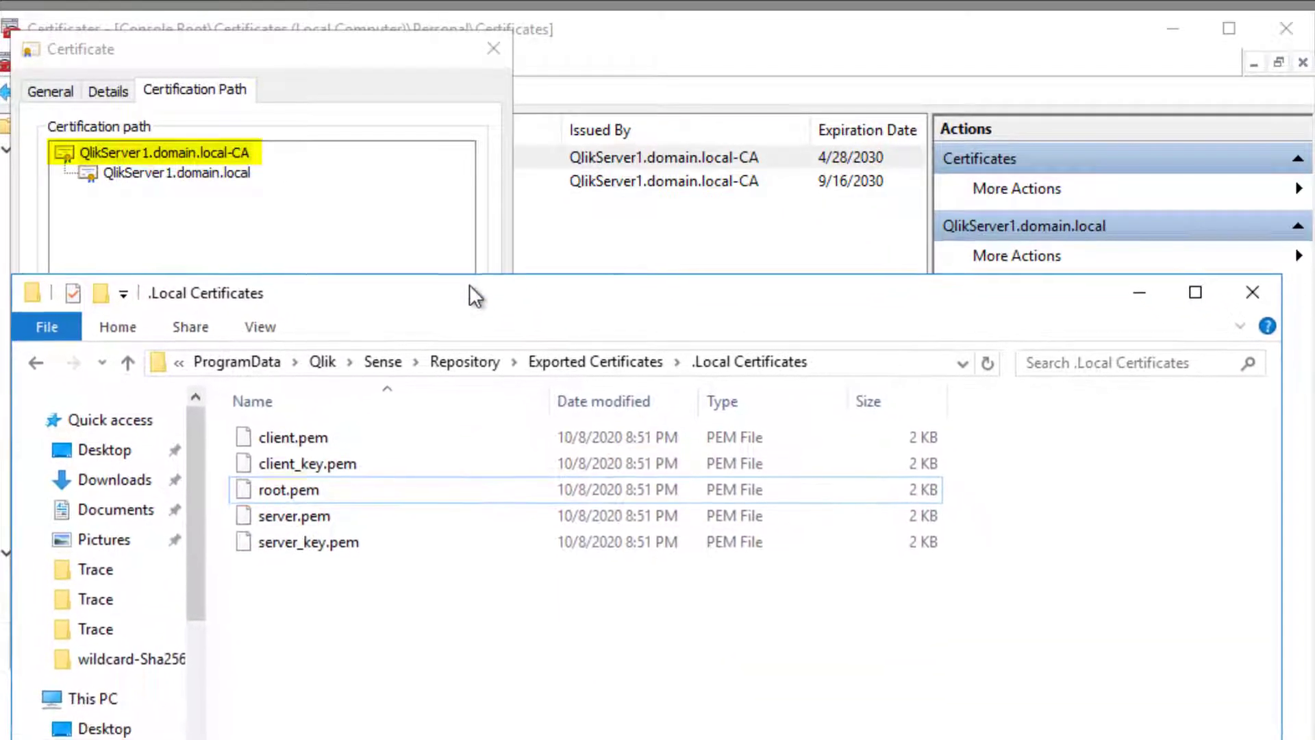
{"action": "left_click", "coordinate": [304, 489]}
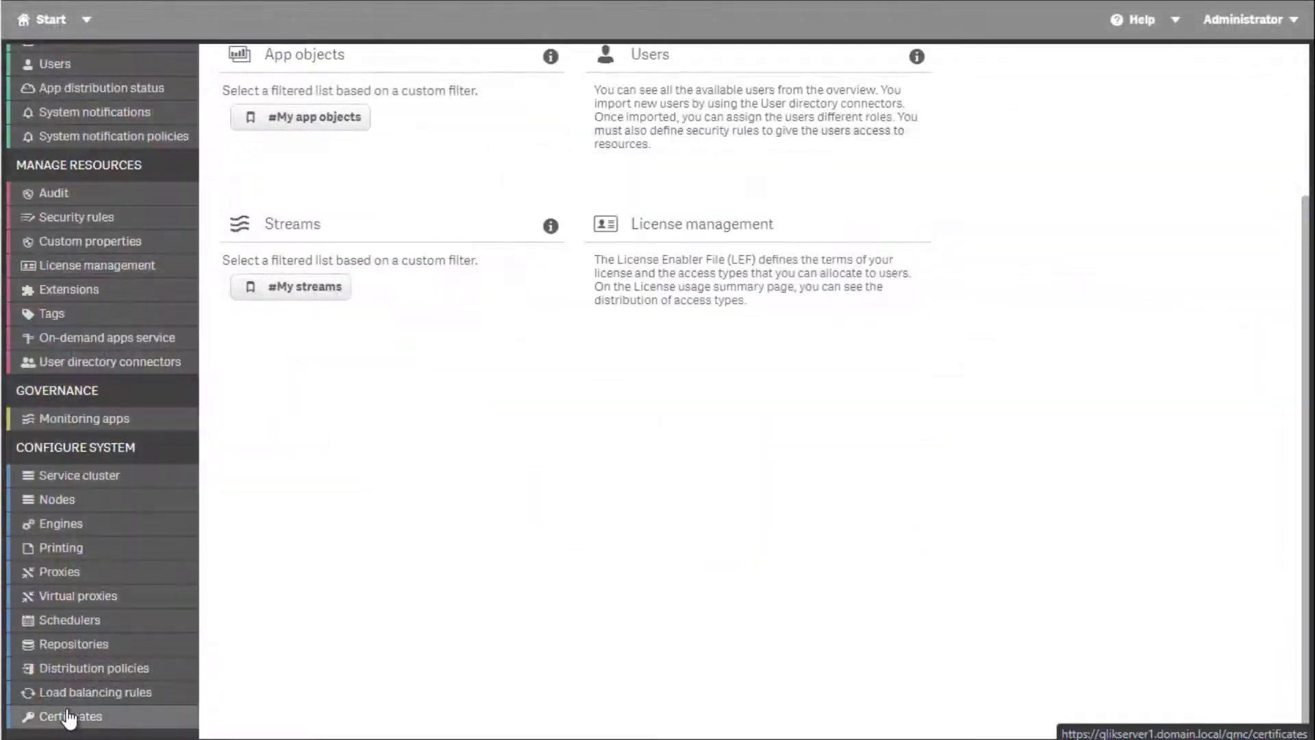
- In the Qlik Management Console, export certificates for machine name qlikserver1.domain.local in Windows format
{"action": "left_click", "coordinate": [68, 717]}
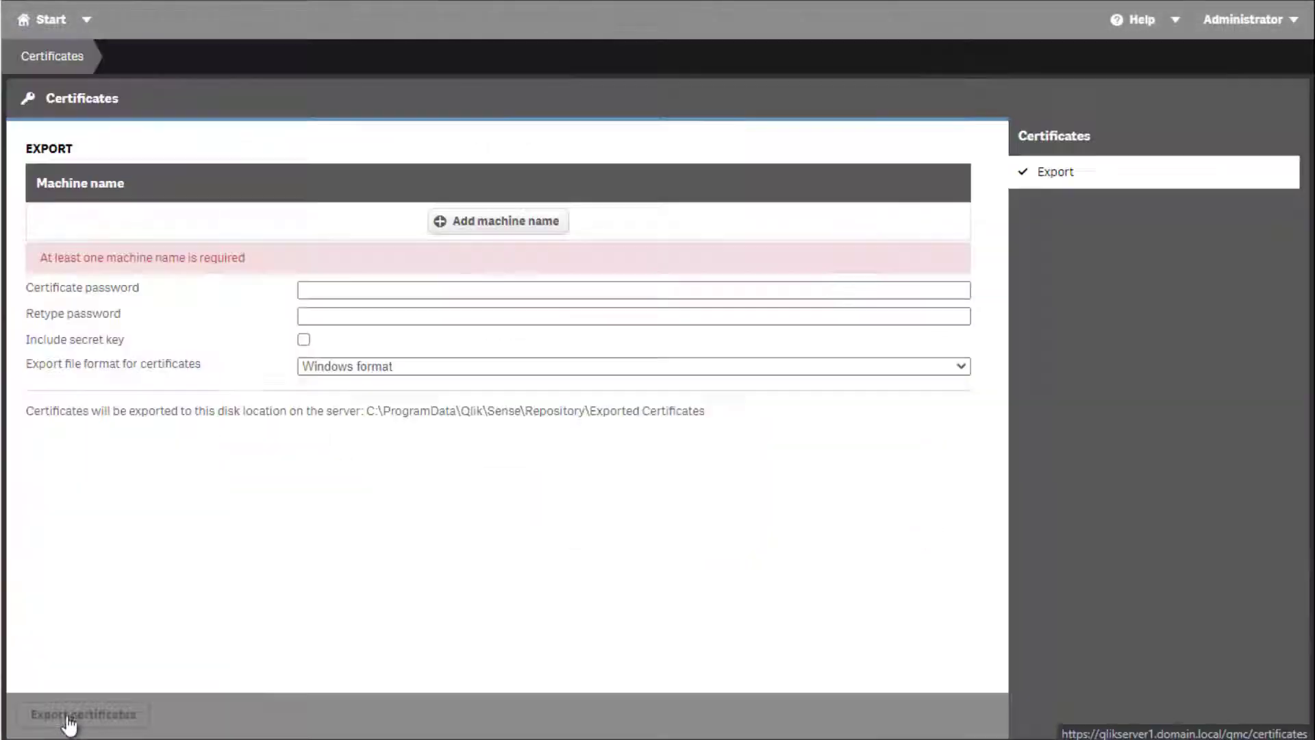
{"action": "left_click", "coordinate": [460, 230]}
{"action": "type", "text": "qlikserver1.domain.local"}
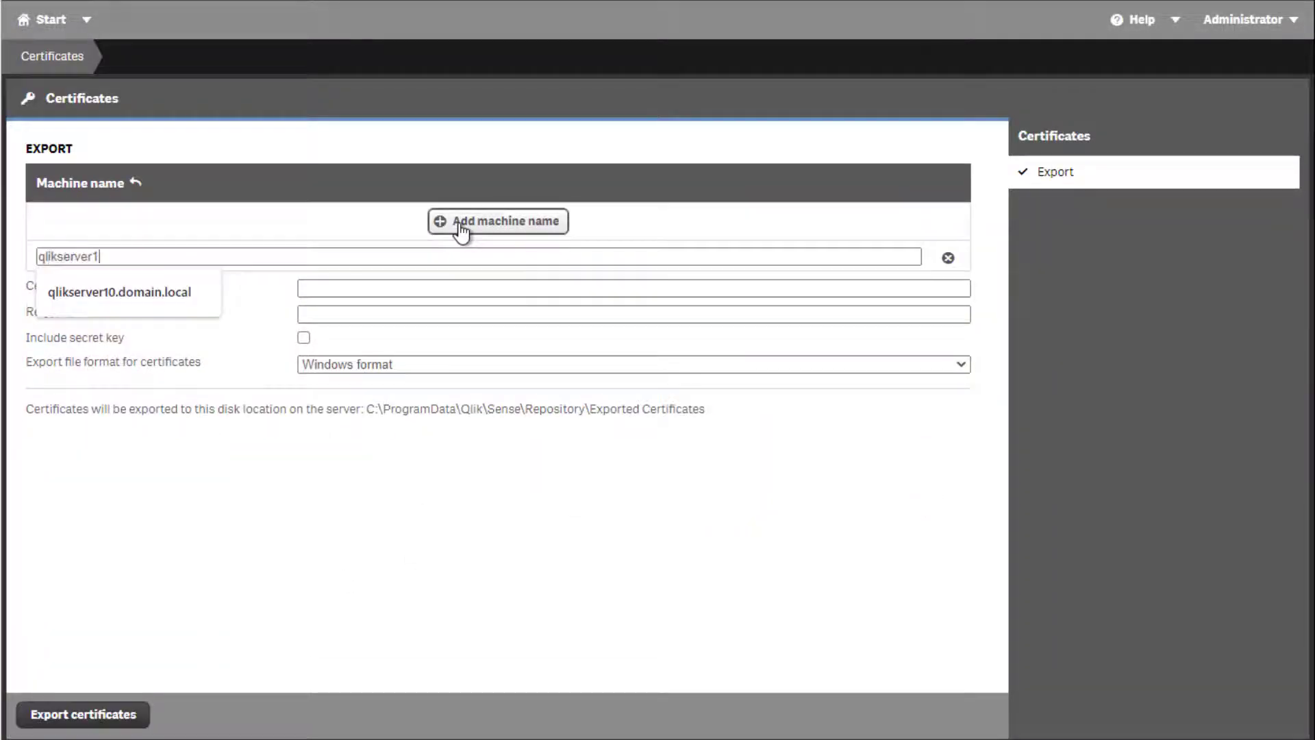
{"action": "left_click", "coordinate": [335, 363]}
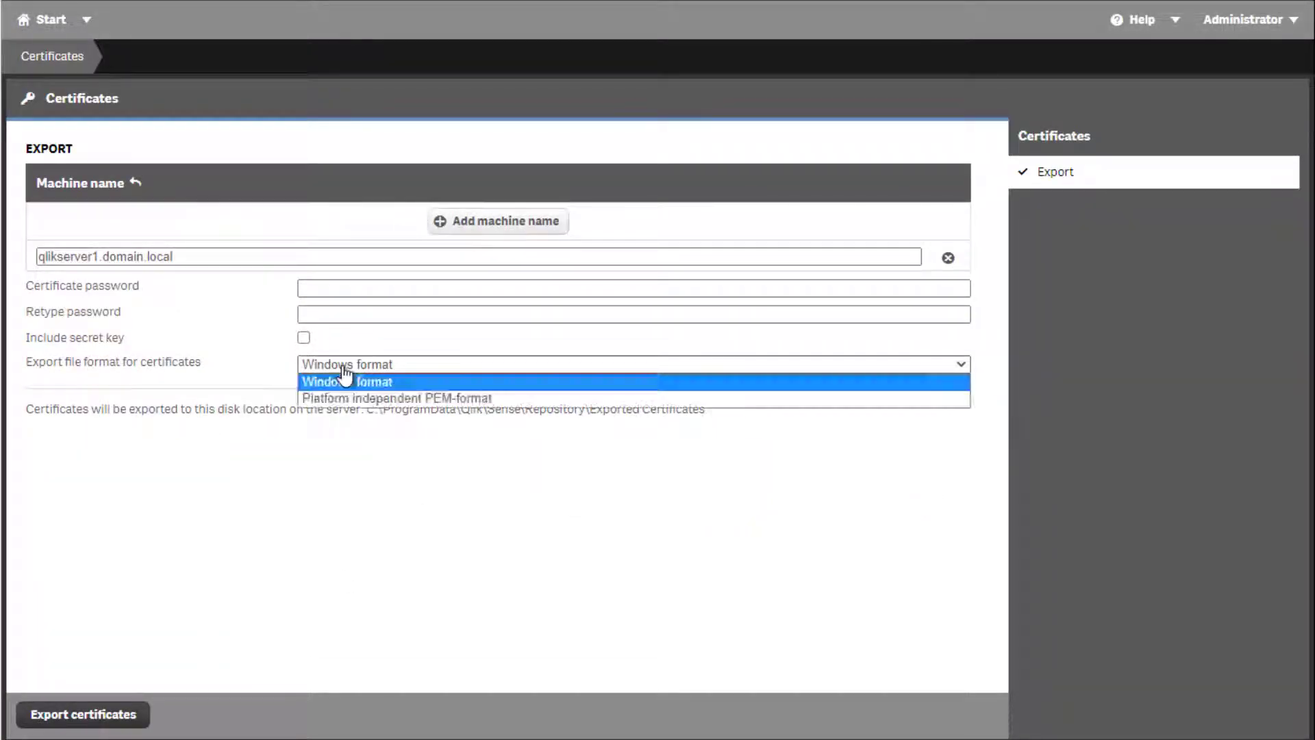
{"action": "left_click", "coordinate": [343, 375]}
{"action": "left_click", "coordinate": [38, 713]}
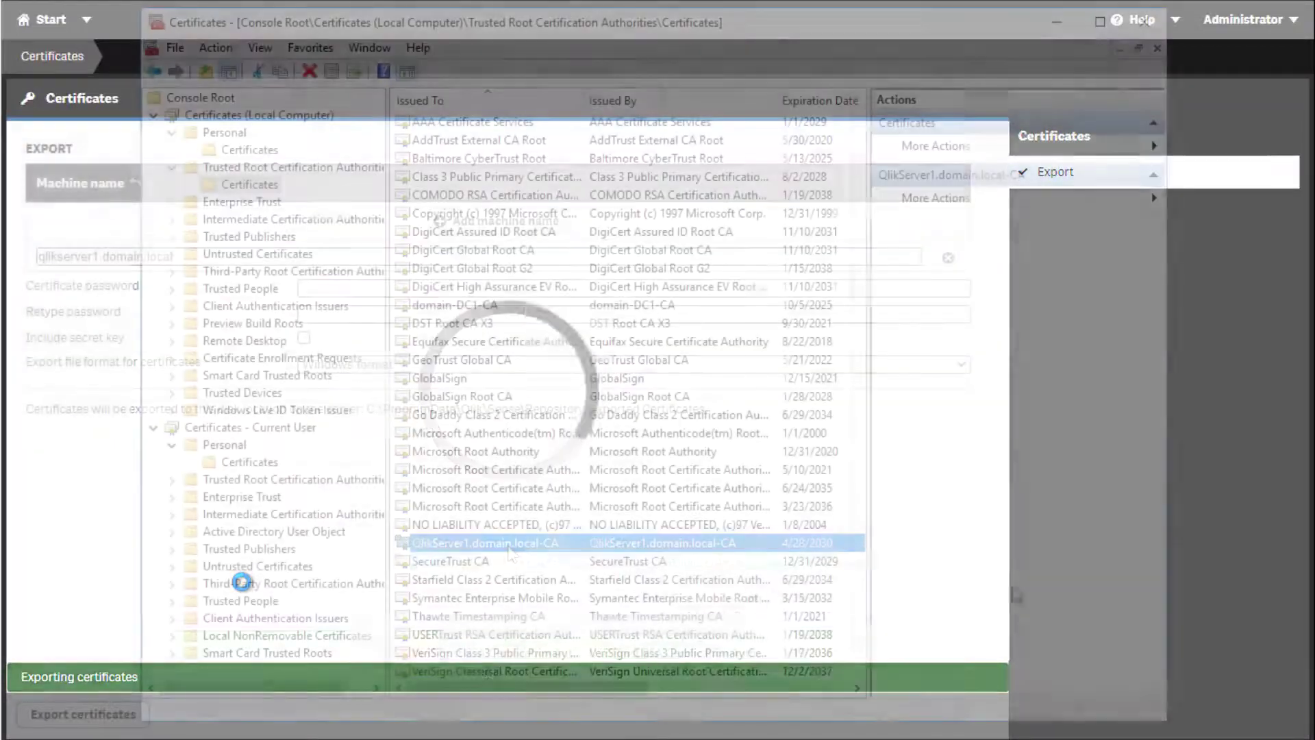
- In the Certificates console, export the trusted root QlikServer1.domain.local-CA certificate without its private key to C:\certs\qsRootCA.cer
{"action": "right_click", "coordinate": [452, 541]}
{"action": "mouse_move", "coordinate": [478, 584]}
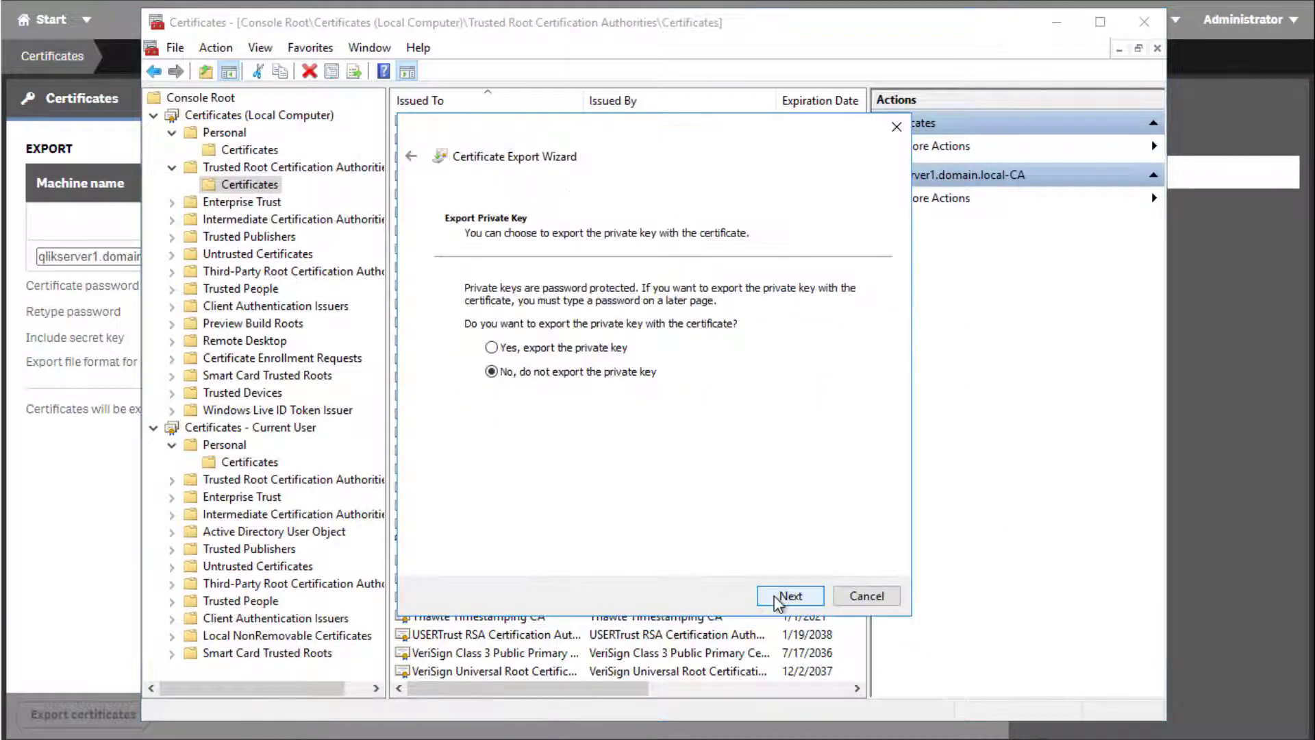
{"action": "left_click", "coordinate": [787, 596]}
{"action": "left_click", "coordinate": [788, 596]}
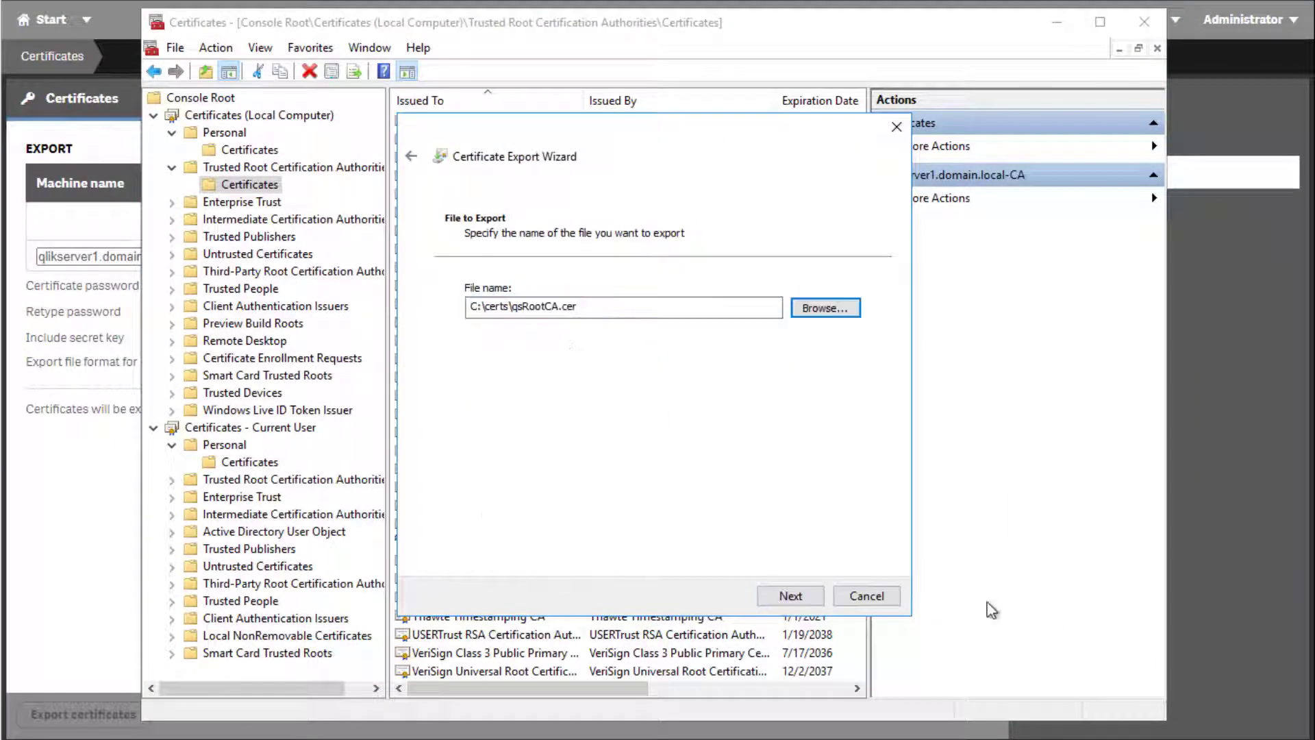
{"action": "left_click", "coordinate": [791, 596]}
{"action": "left_click", "coordinate": [792, 675]}
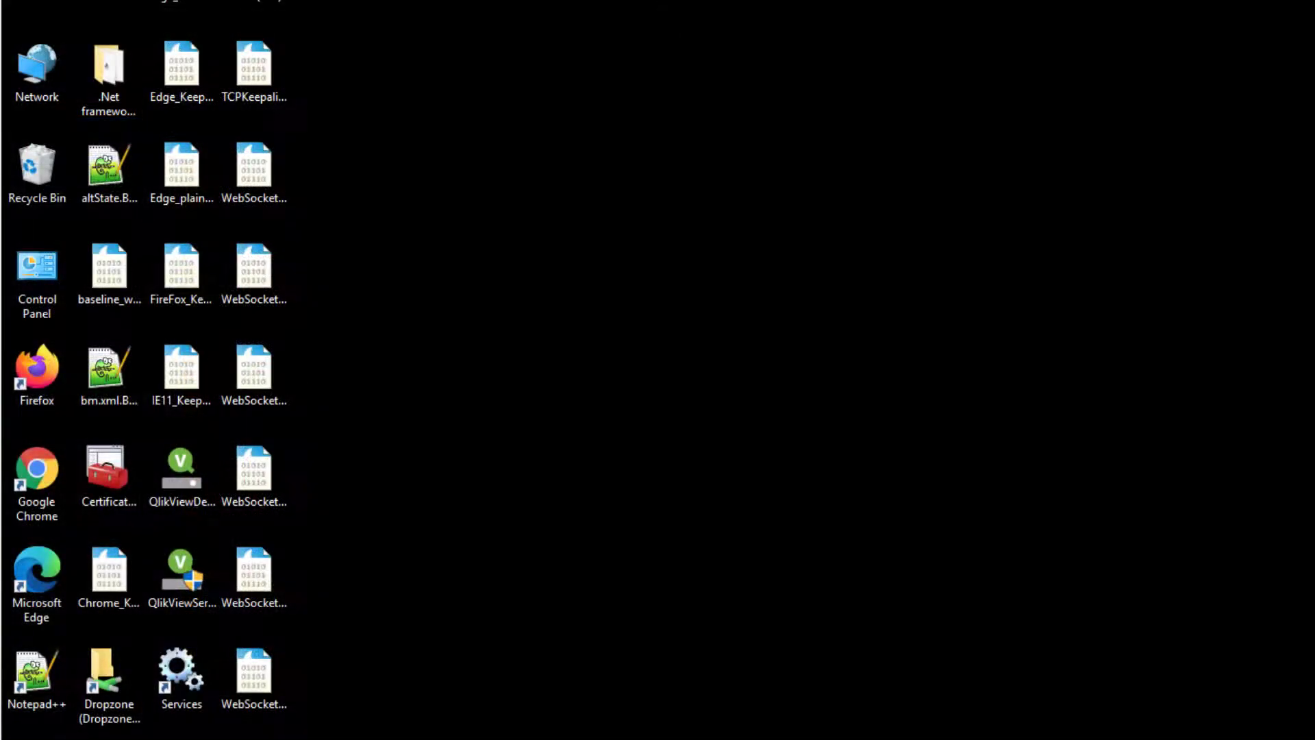
- Launch Microsoft Management Console by running mmc and allow it to make changes to the device
{"action": "key", "text": "super+r"}
{"action": "type", "text": "mmc"}
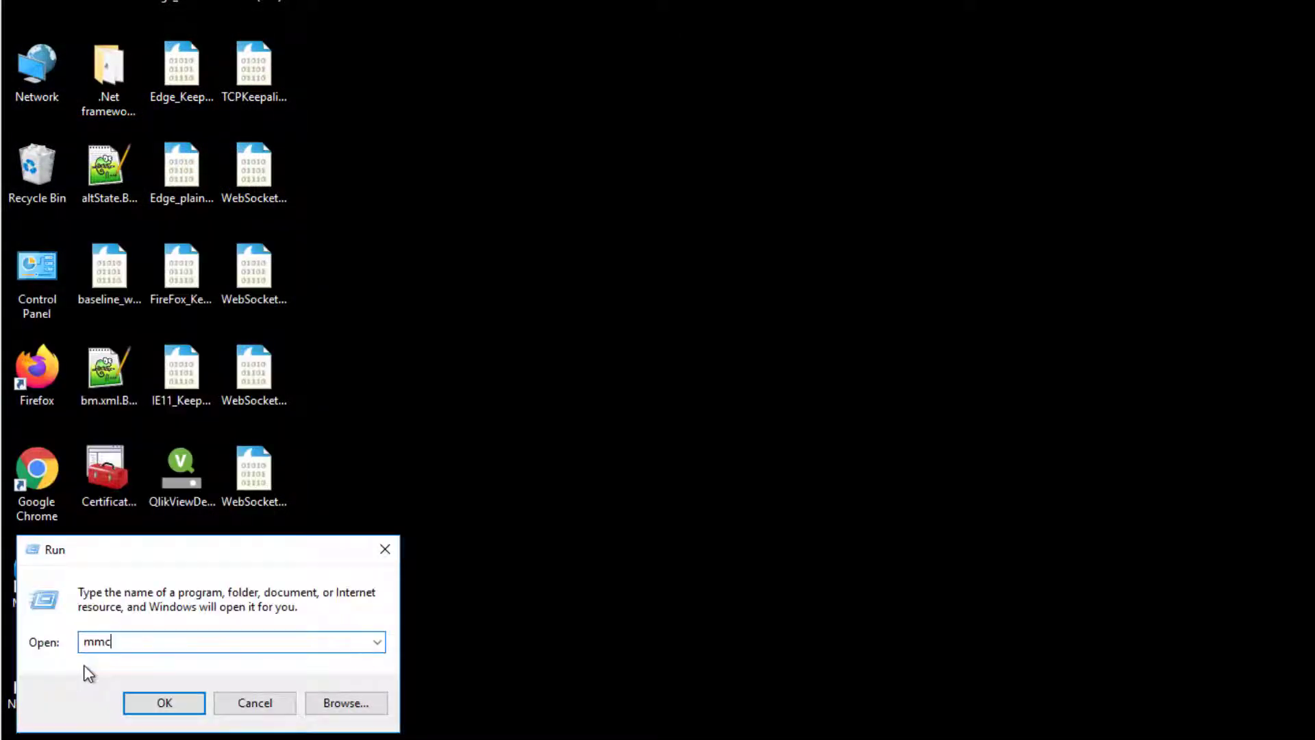
{"action": "key", "text": "Return"}
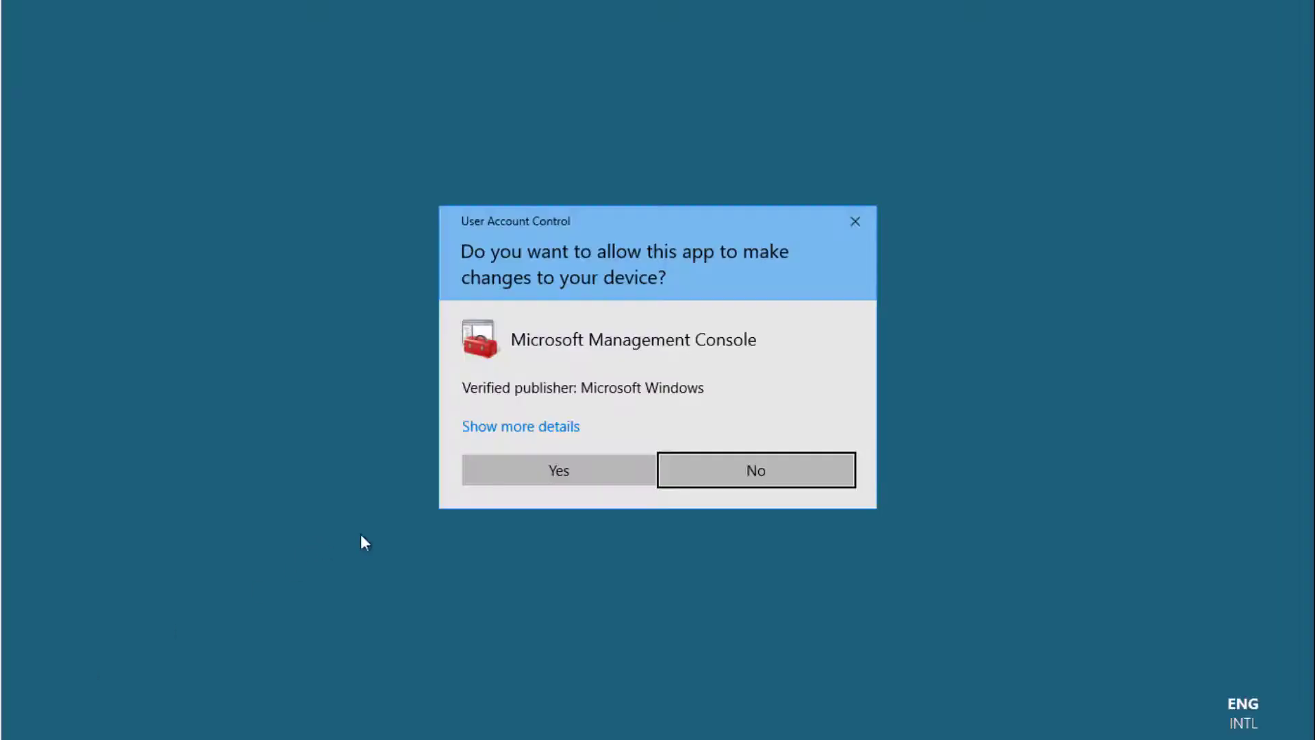
{"action": "left_click", "coordinate": [553, 474]}
- Add the Certificates snap-in for the local computer account to the console
{"action": "left_click", "coordinate": [143, 73]}
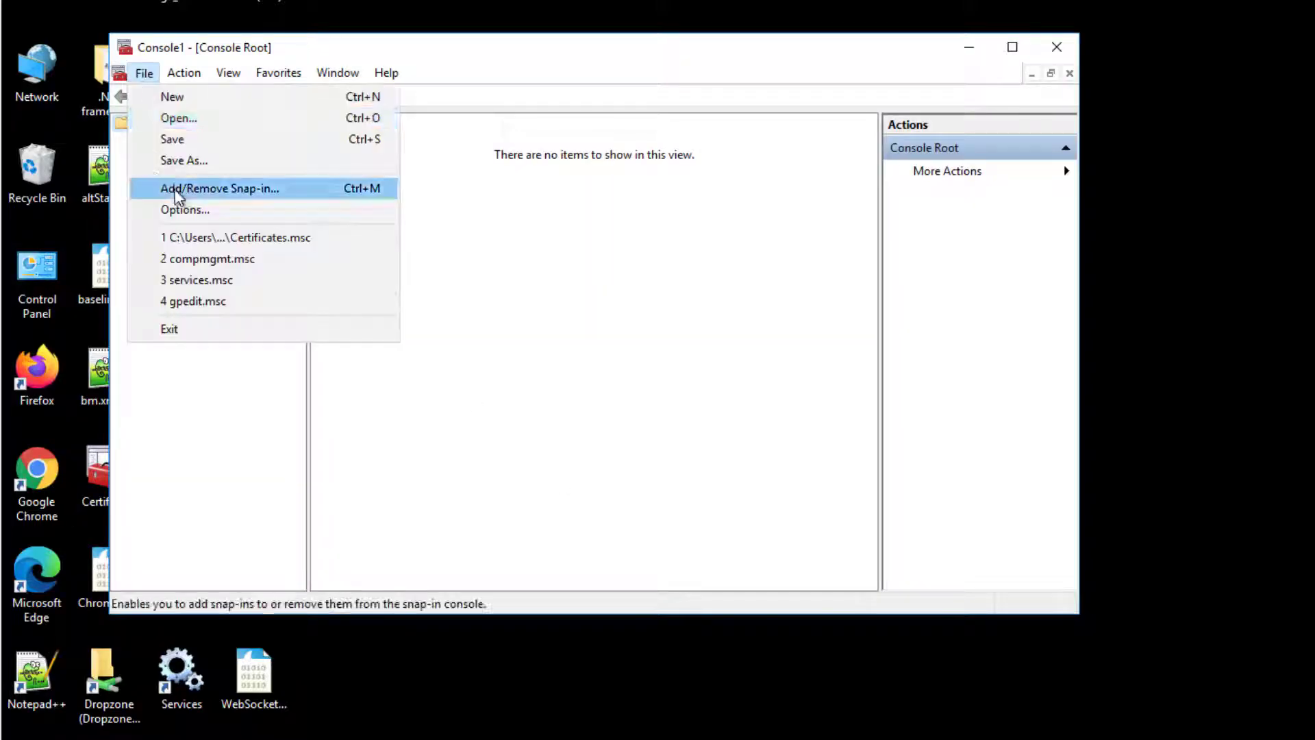
{"action": "left_click", "coordinate": [176, 194]}
{"action": "left_click", "coordinate": [329, 252]}
{"action": "left_click", "coordinate": [554, 308]}
{"action": "left_click", "coordinate": [313, 226]}
{"action": "left_click", "coordinate": [649, 464]}
{"action": "left_click", "coordinate": [648, 464]}
{"action": "left_click", "coordinate": [793, 532]}
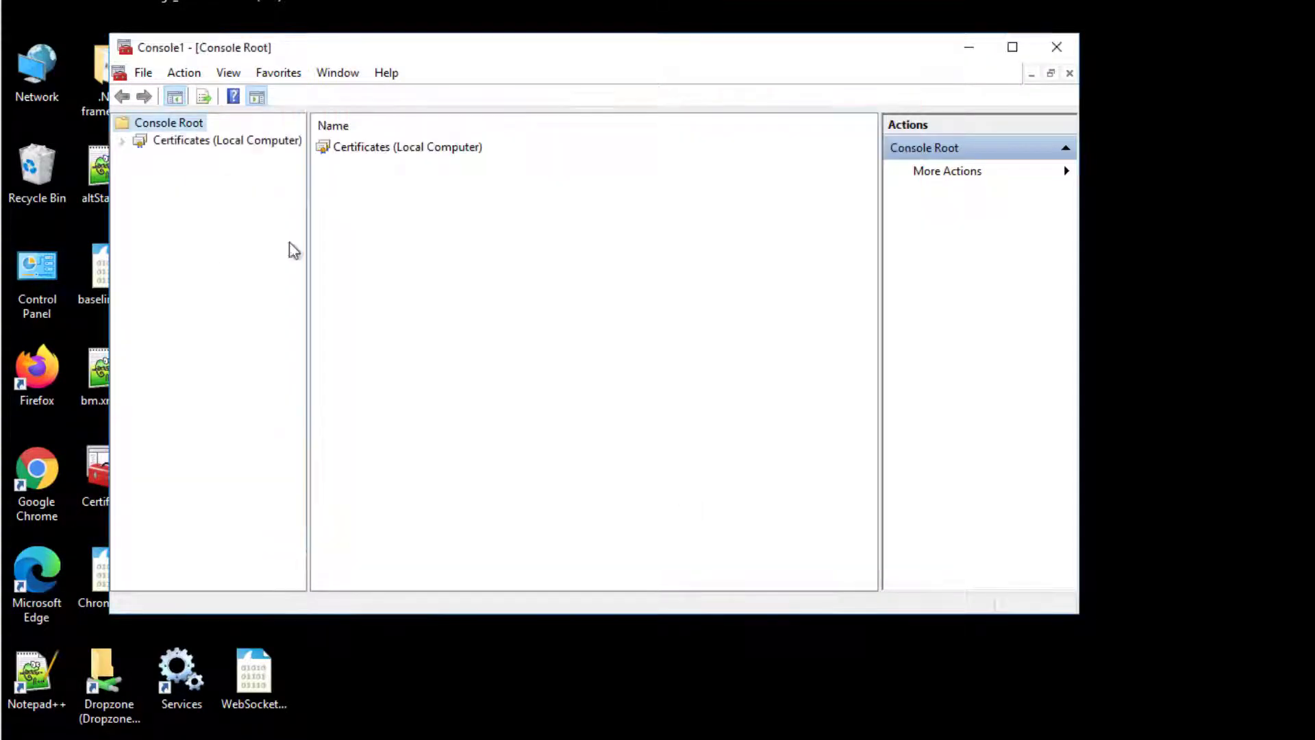
- Start a certificate import into the local computer's Trusted Root Certification Authorities store and advance to the file selection
{"action": "left_click", "coordinate": [122, 140]}
{"action": "left_click", "coordinate": [140, 176]}
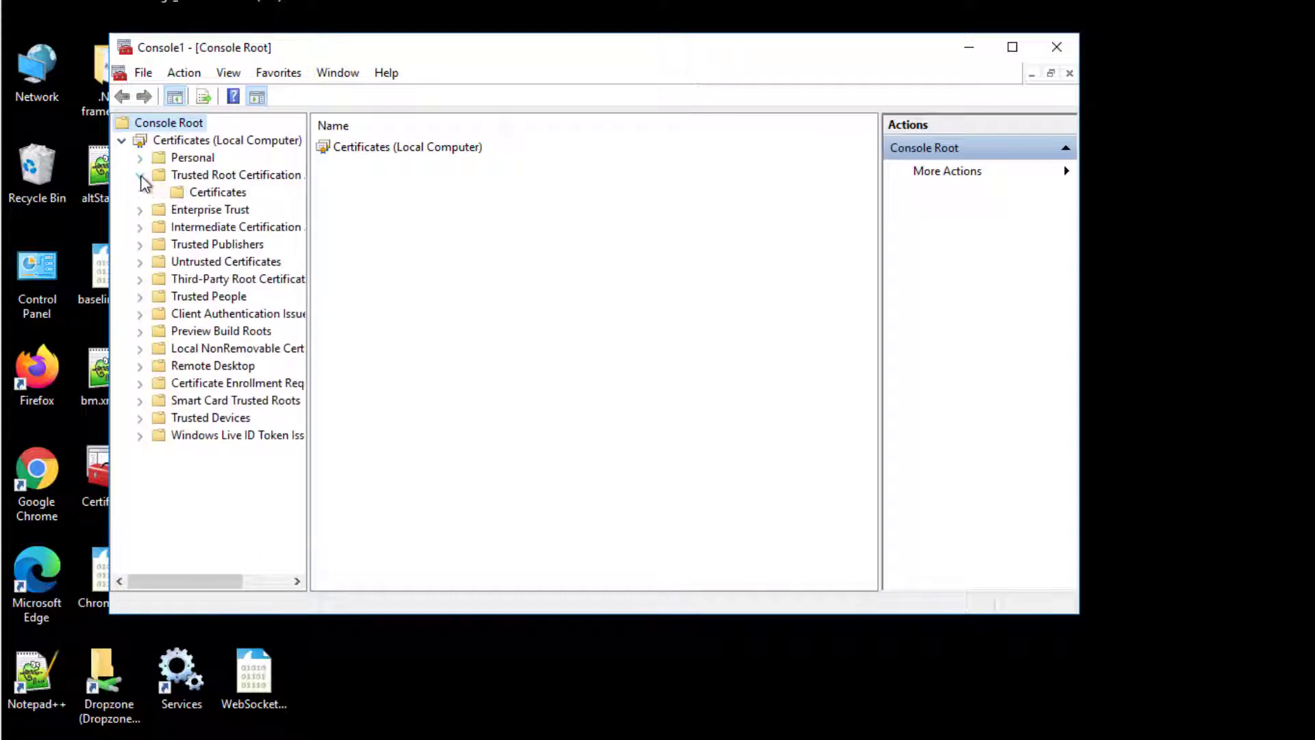
{"action": "right_click", "coordinate": [197, 180]}
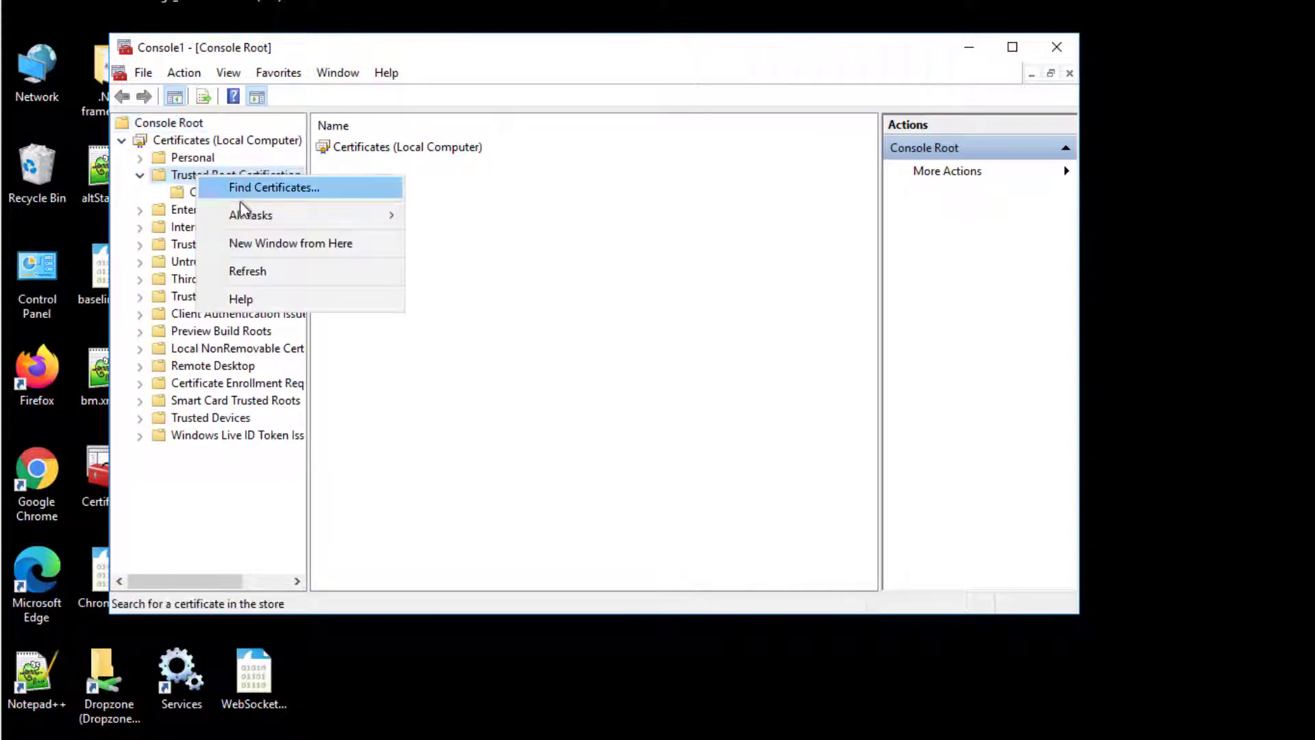
{"action": "mouse_move", "coordinate": [325, 224]}
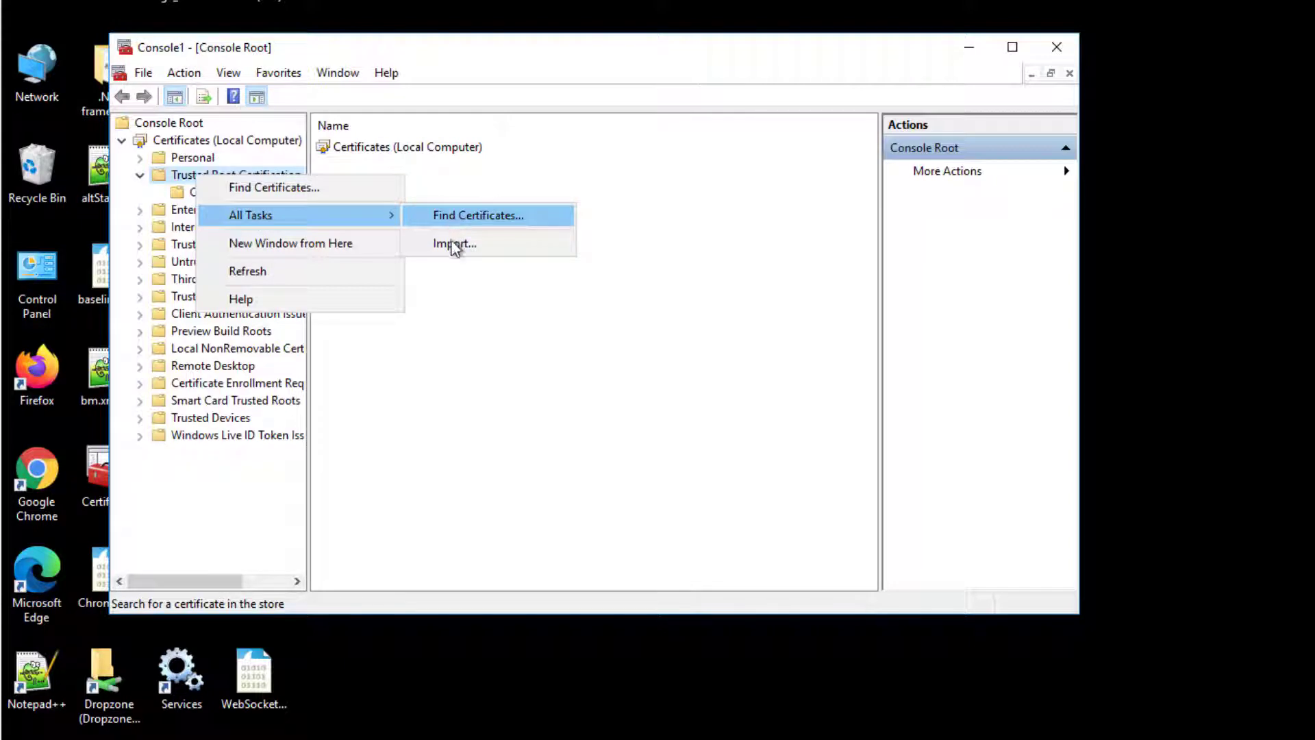
{"action": "left_click", "coordinate": [454, 244]}
{"action": "left_click", "coordinate": [728, 556]}
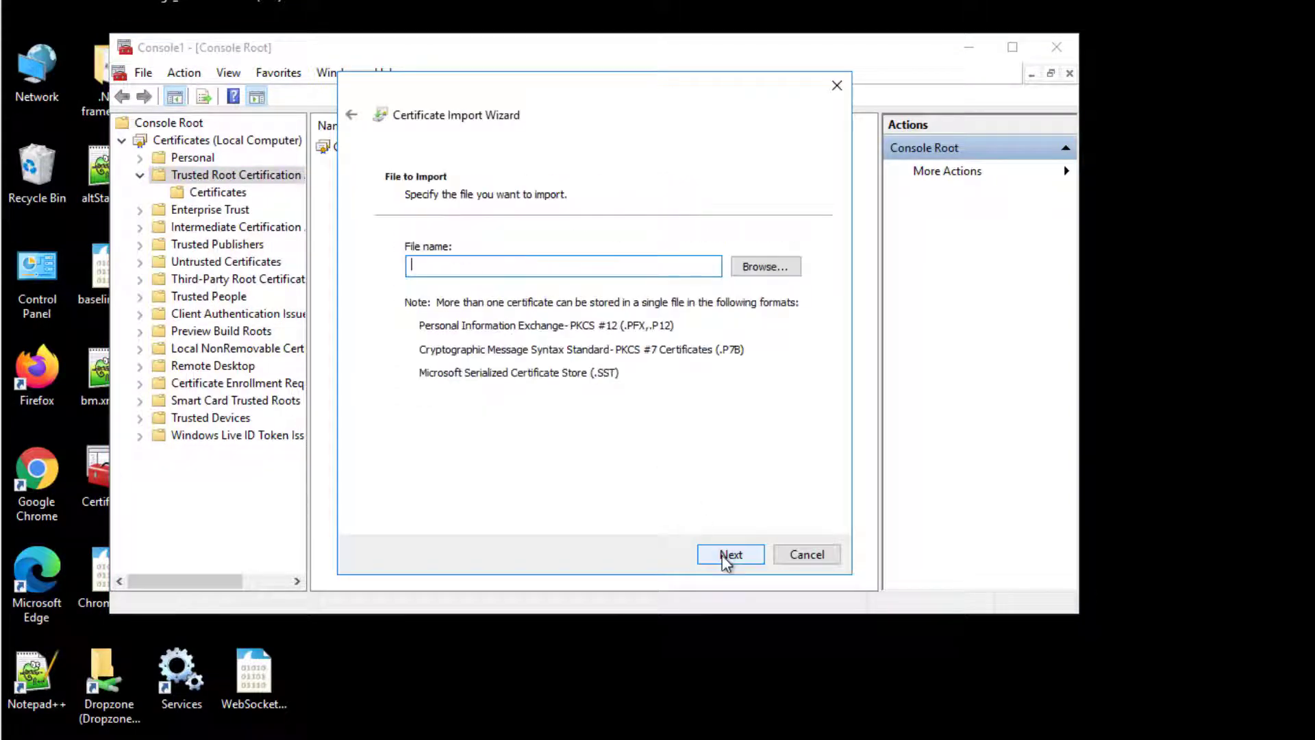
- Choose the root certificate file from the qlikserver1.domain.local folder with All Files shown and import it into Trusted Root Certification Authorities
{"action": "left_click", "coordinate": [743, 267]}
{"action": "left_click", "coordinate": [958, 502]}
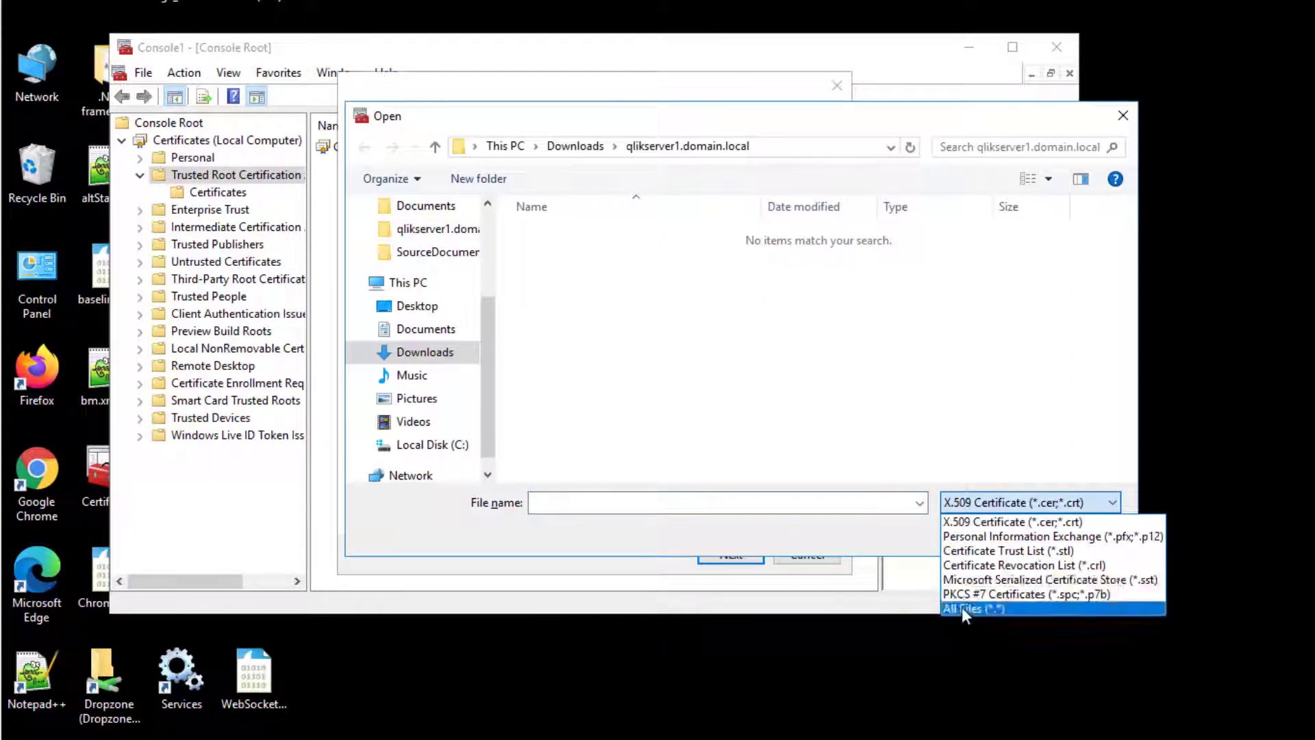
{"action": "left_click", "coordinate": [962, 608]}
{"action": "double_click", "coordinate": [575, 249]}
{"action": "left_click", "coordinate": [732, 557]}
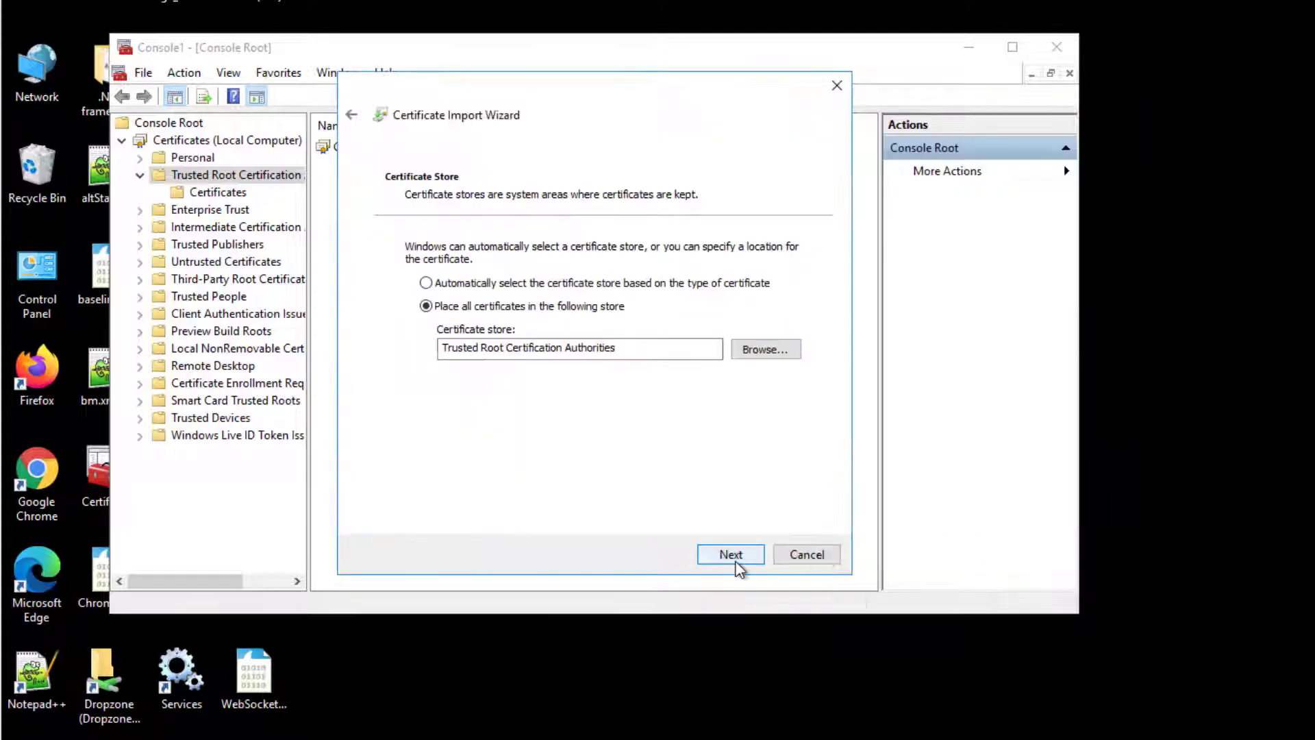
{"action": "left_click", "coordinate": [731, 560]}
{"action": "left_click", "coordinate": [725, 557]}
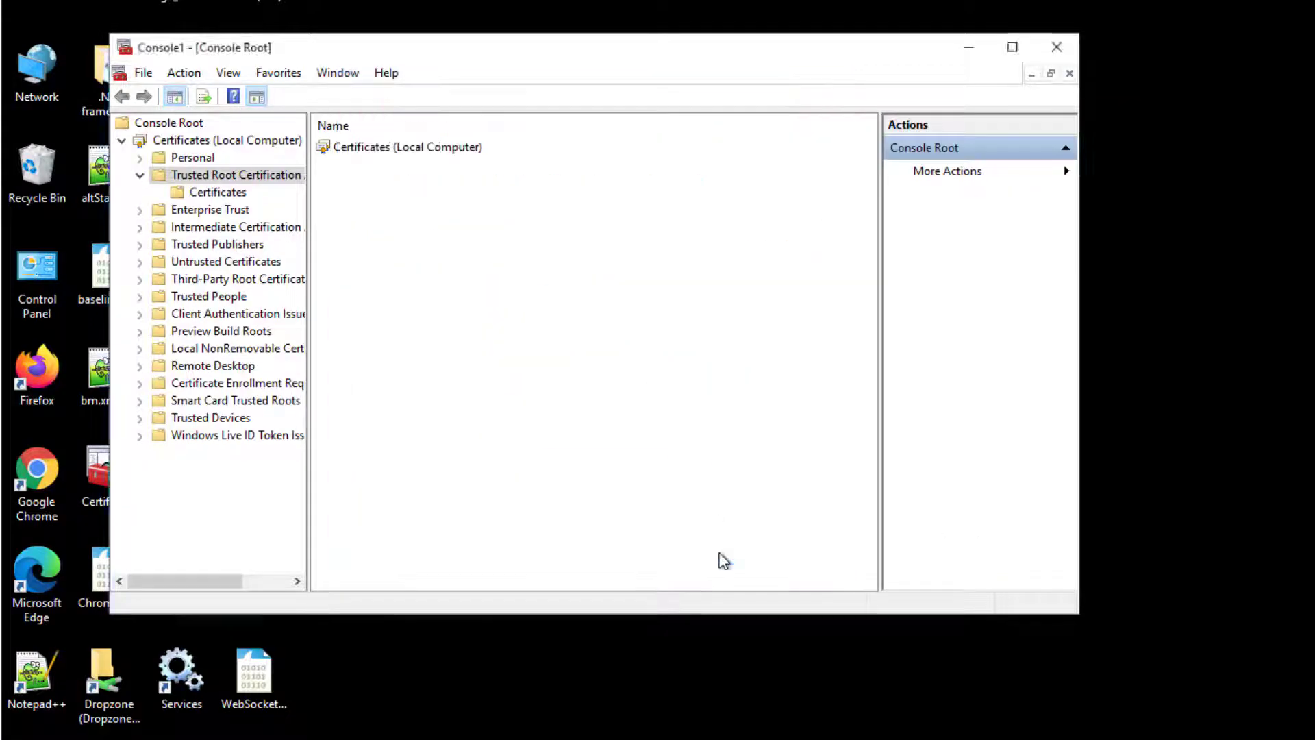
- Check the Trusted Root Certification Authorities certificates for the QlikServer1.domain.local-CA entry
{"action": "left_click", "coordinate": [218, 192]}
{"action": "left_click", "coordinate": [404, 573]}
{"action": "scroll", "coordinate": [589, 411], "scroll_direction": "down", "scroll_amount": 3}
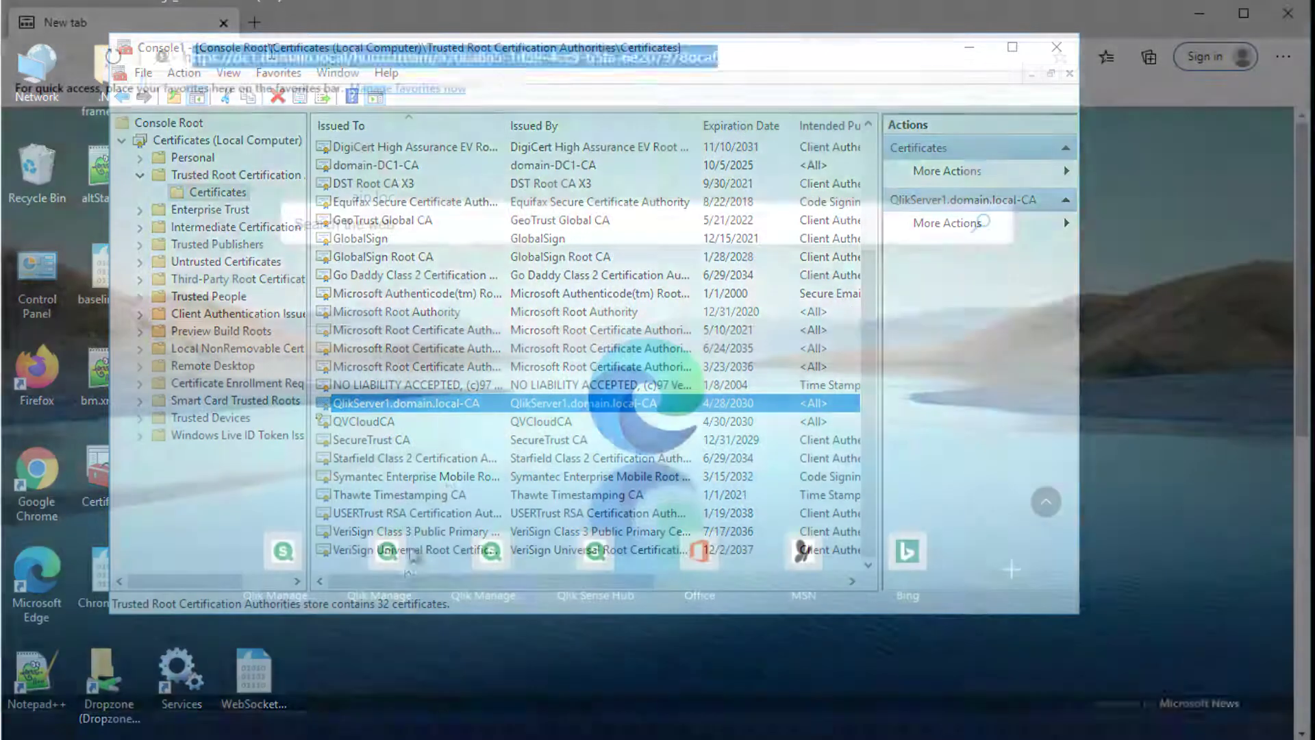
{"action": "type", "text": "https://qlikserver1.domain"}
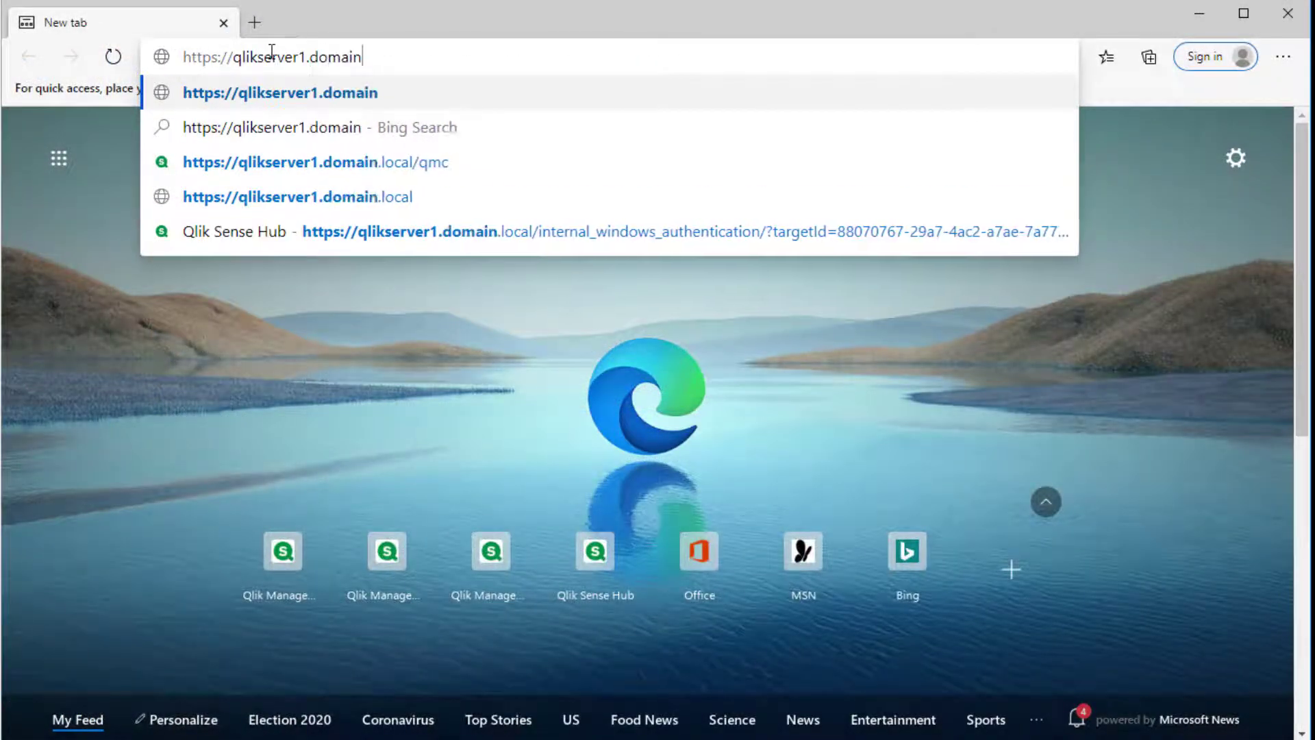
{"action": "type", "text": ".local/hub"}
{"action": "key", "text": "Return"}
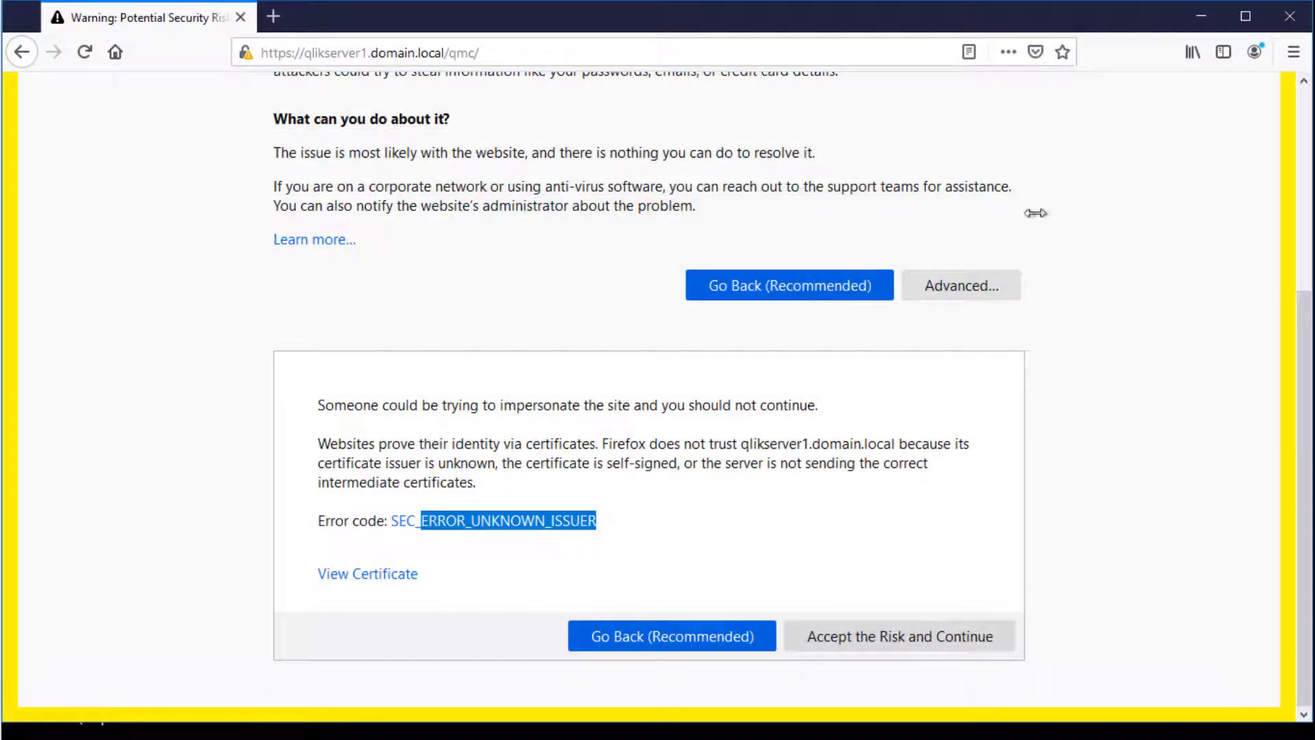
- In Firefox, open the Certificate Manager from the privacy and security options to show the certificate authorities
{"action": "left_click", "coordinate": [1293, 52]}
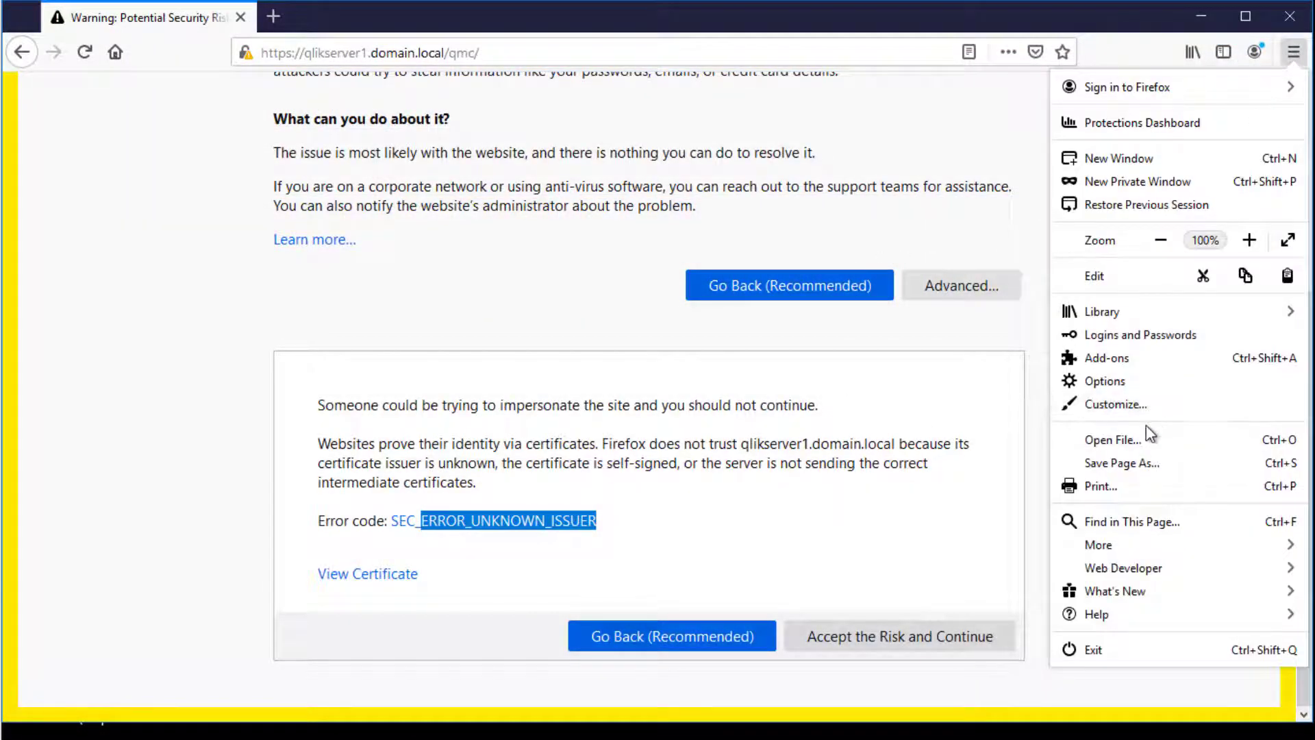
{"action": "left_click", "coordinate": [1104, 381]}
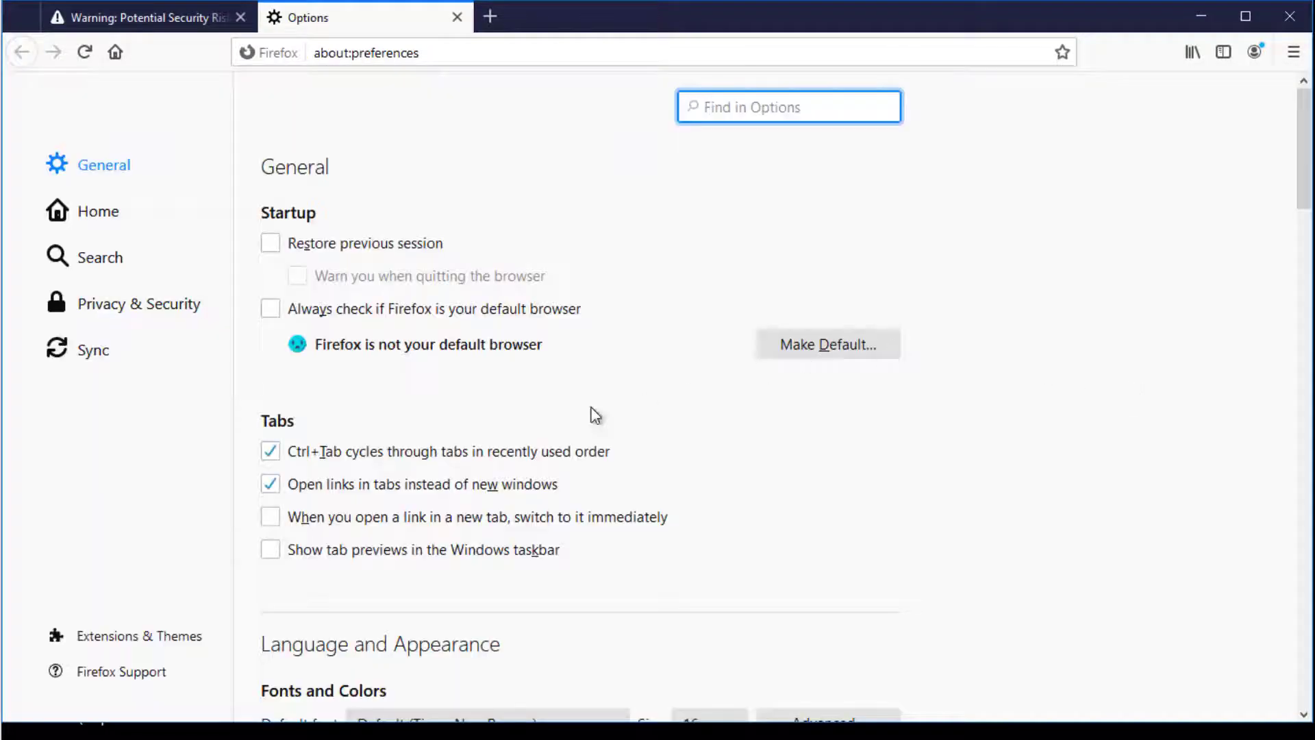
{"action": "left_click", "coordinate": [163, 318]}
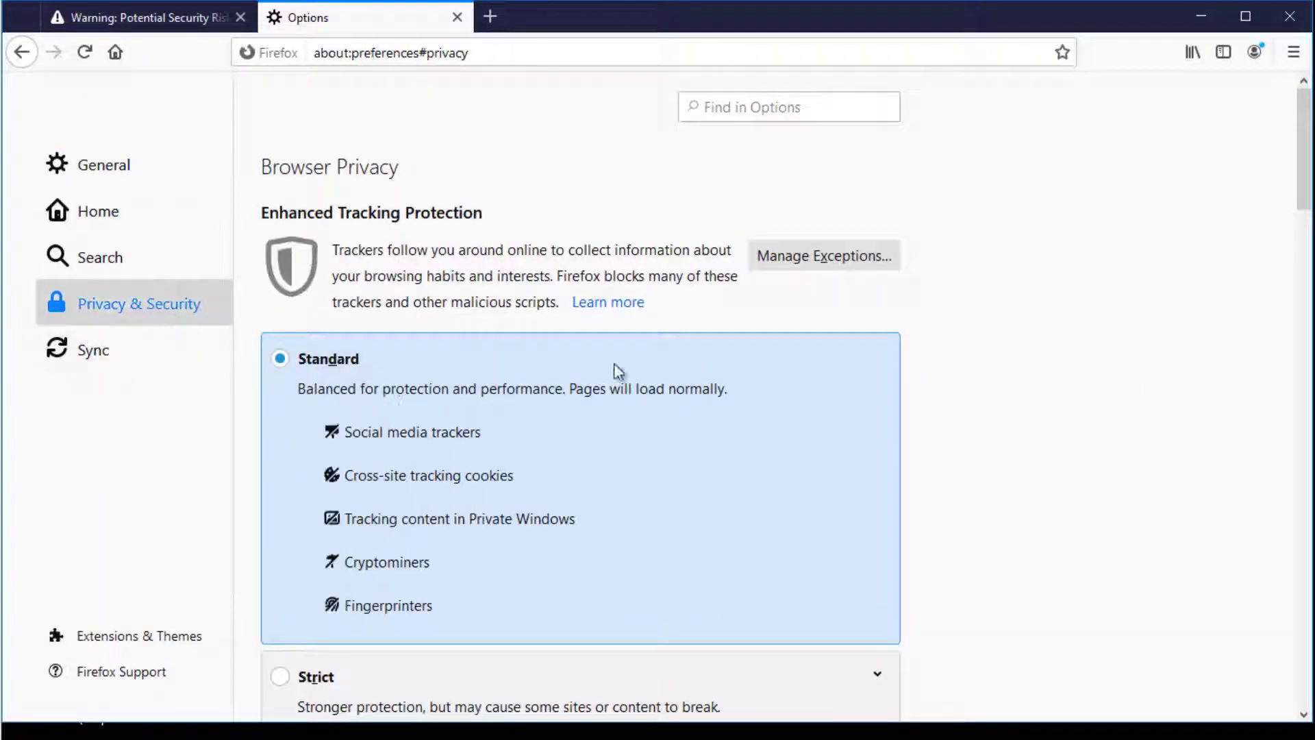
{"action": "left_click_drag", "start_coordinate": [1308, 206], "coordinate": [1304, 678]}
{"action": "left_click", "coordinate": [830, 600]}
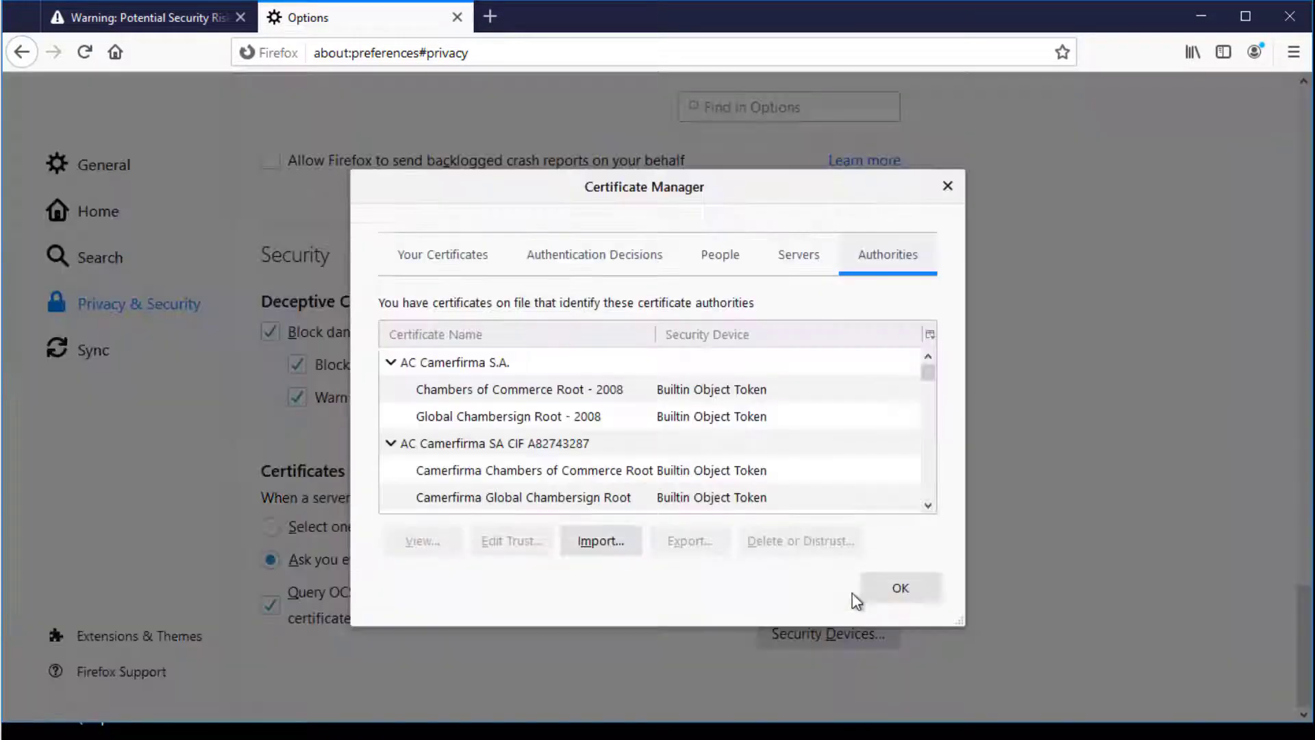
- Import root.pem as a certificate authority trusted to identify websites and email users, and check the Qlik Management Console site's connection security
{"action": "left_click", "coordinate": [612, 546]}
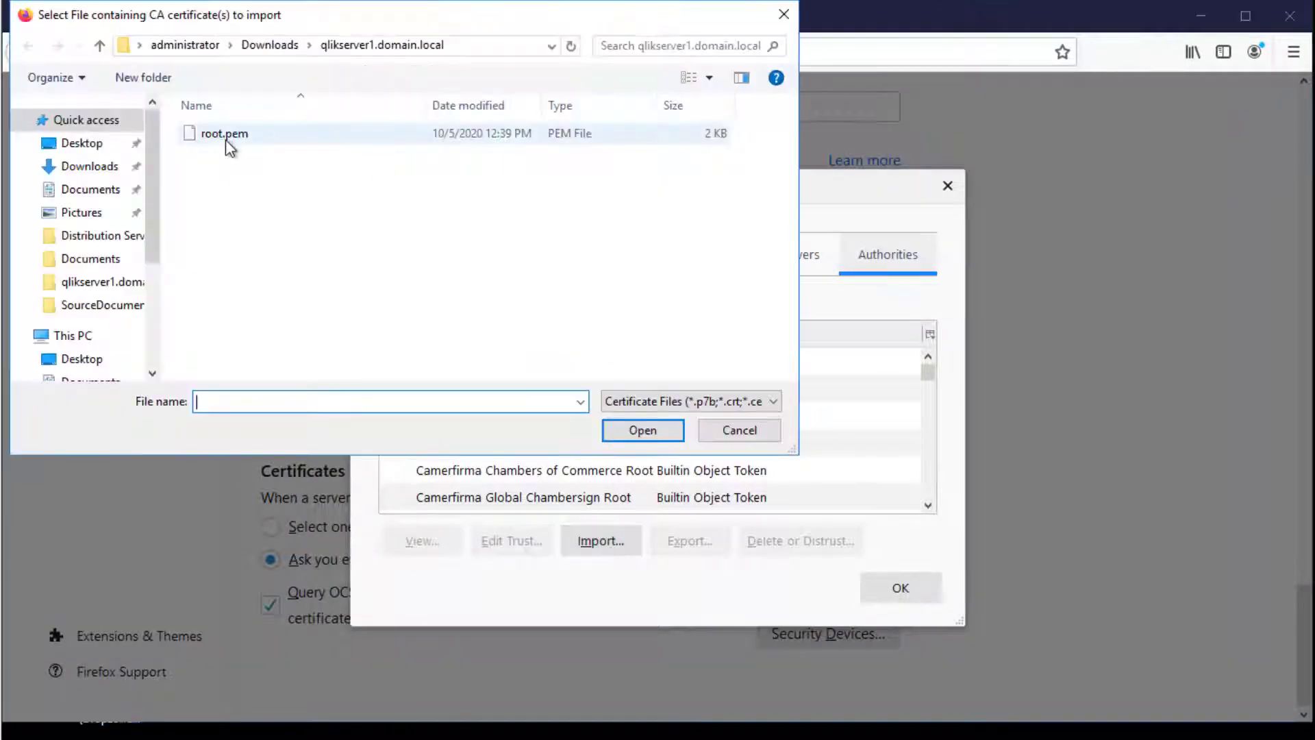
{"action": "double_click", "coordinate": [225, 138]}
{"action": "left_click", "coordinate": [412, 326]}
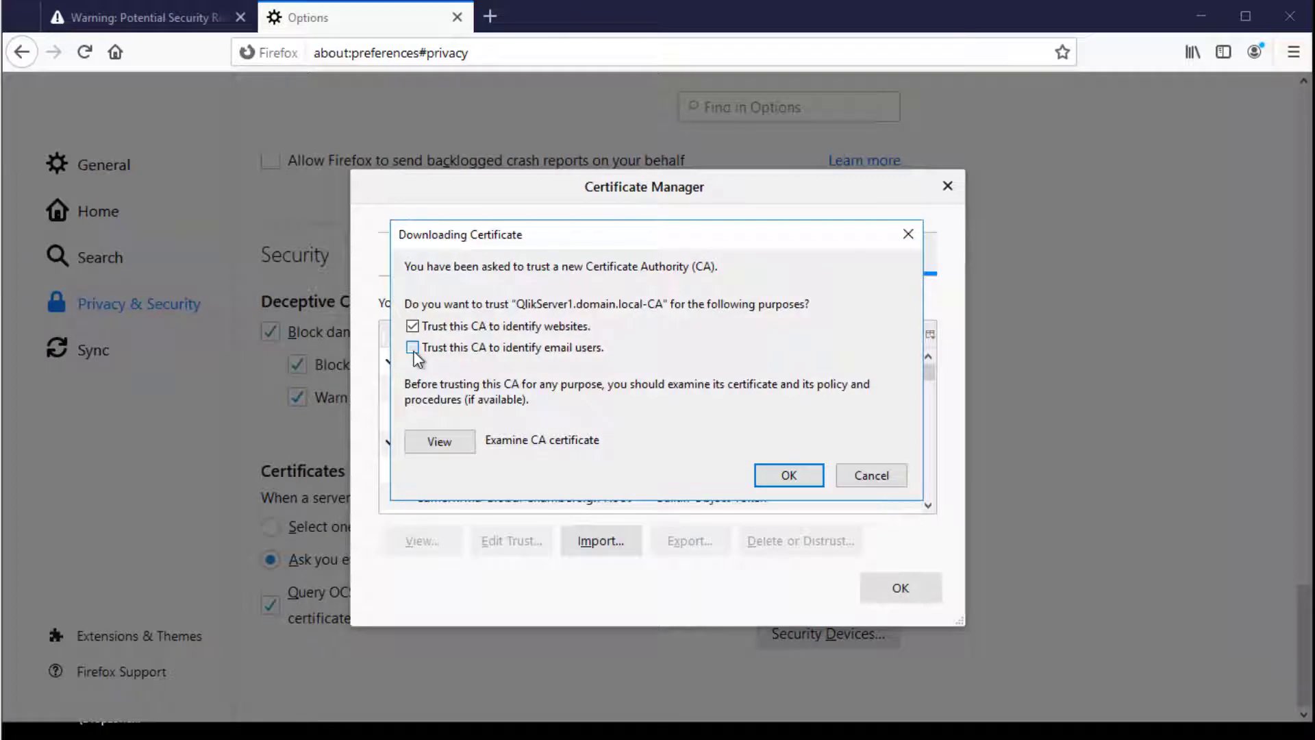
{"action": "left_click", "coordinate": [412, 347]}
{"action": "left_click", "coordinate": [786, 476]}
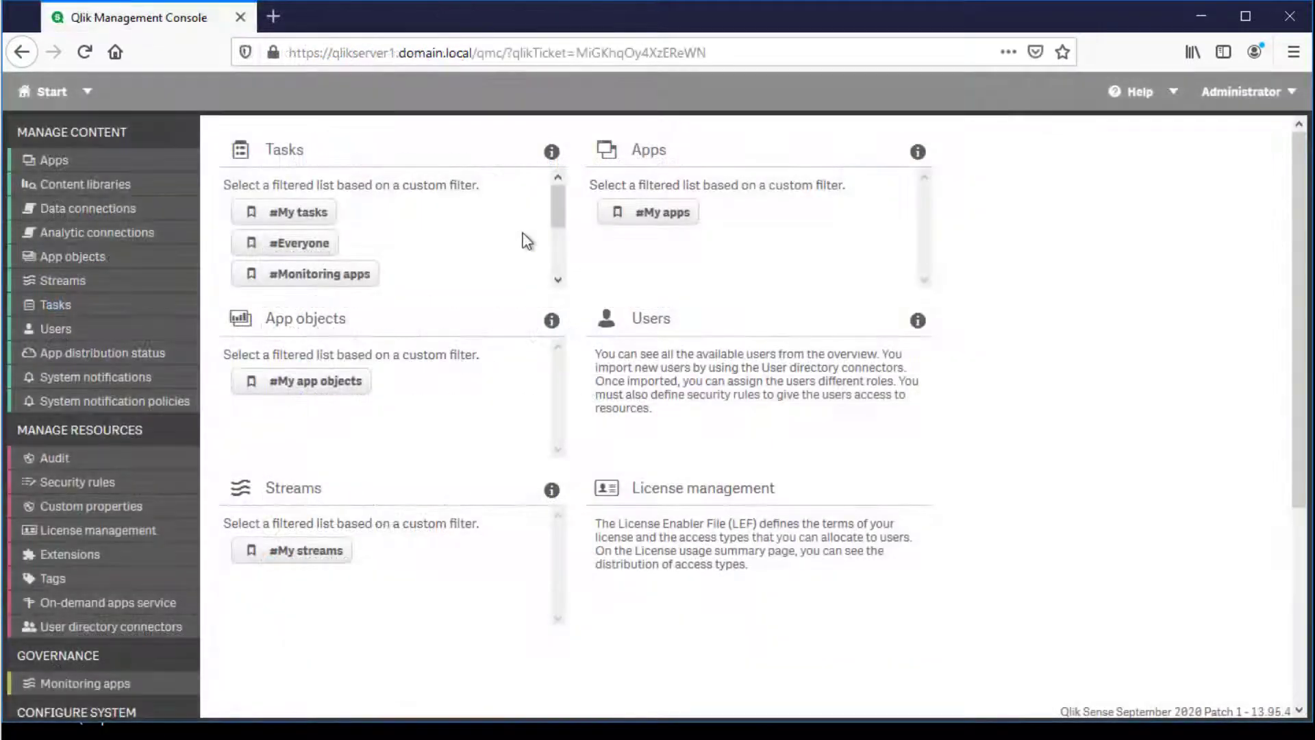
{"action": "left_click", "coordinate": [273, 52]}
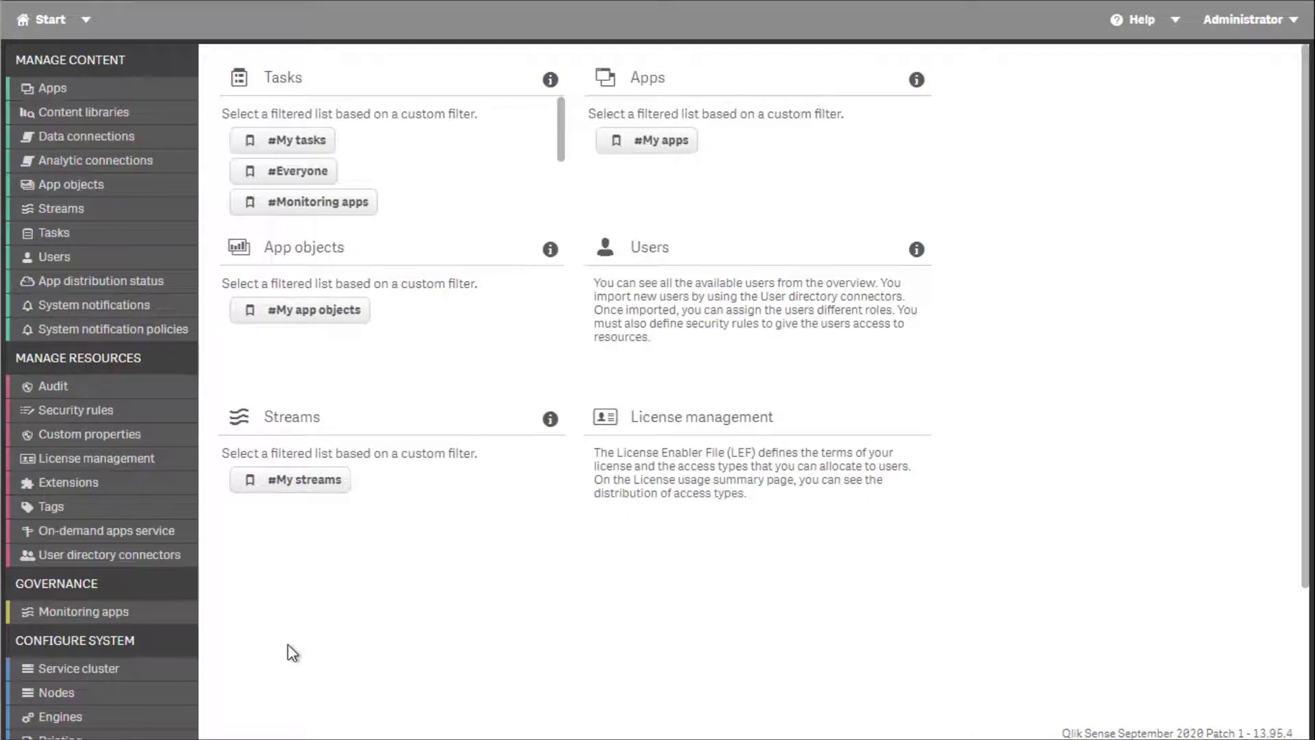
- Open the Central Proxy (Default) virtual proxy in the Qlik Management Console and review its Advanced properties
{"action": "scroll", "coordinate": [291, 650], "scroll_direction": "down", "scroll_amount": 3}
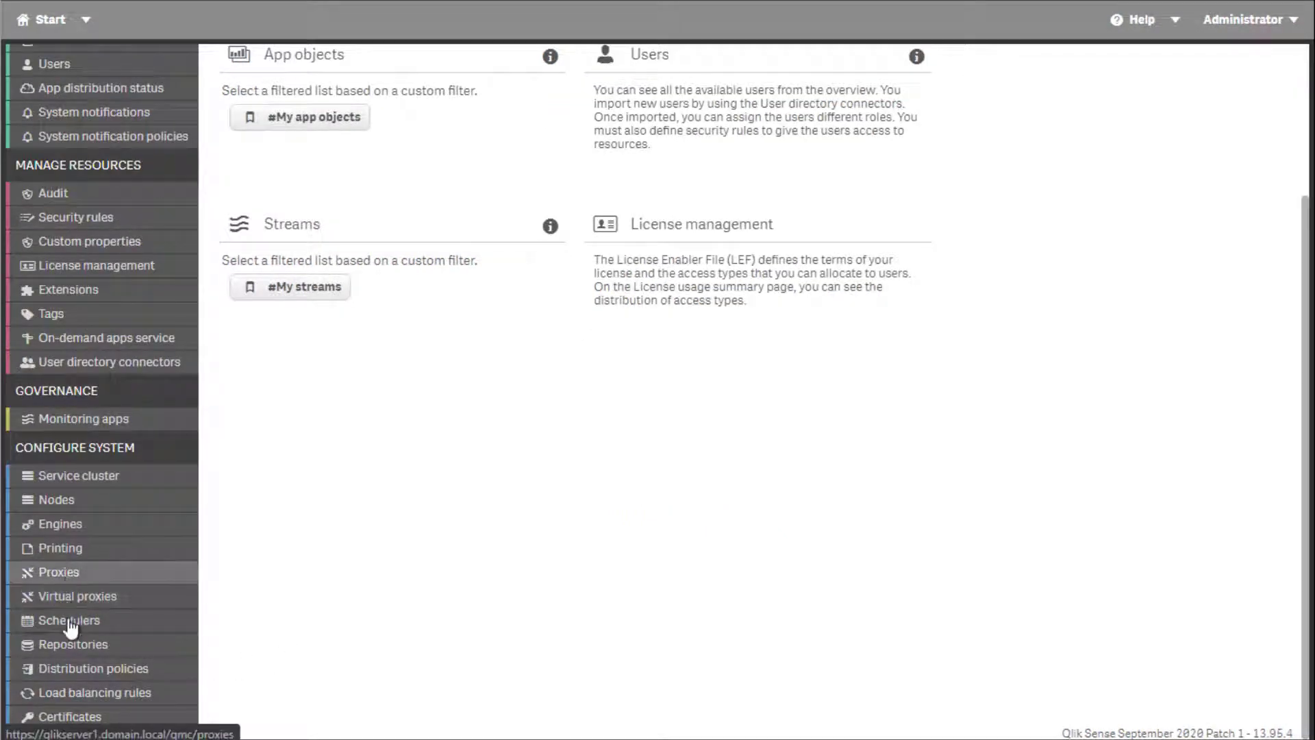
{"action": "left_click", "coordinate": [68, 599]}
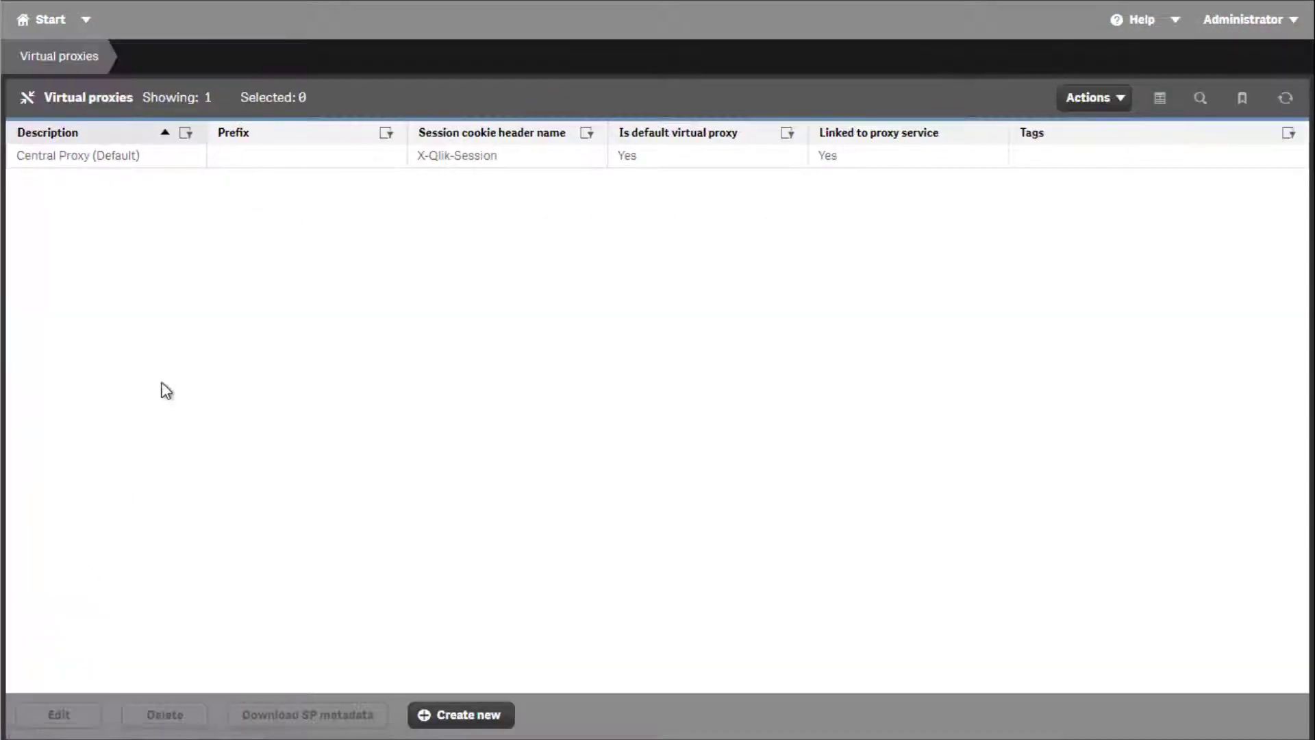
{"action": "double_click", "coordinate": [109, 161]}
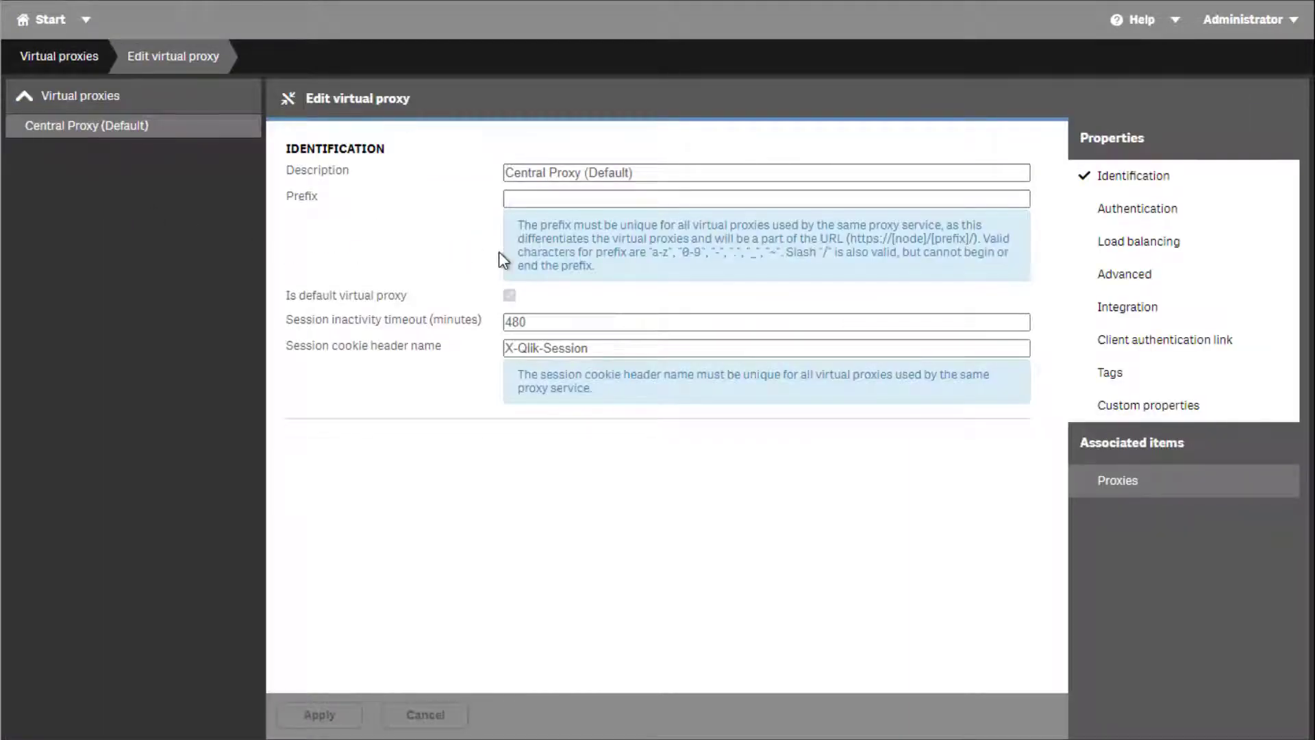
{"action": "left_click", "coordinate": [1107, 276]}
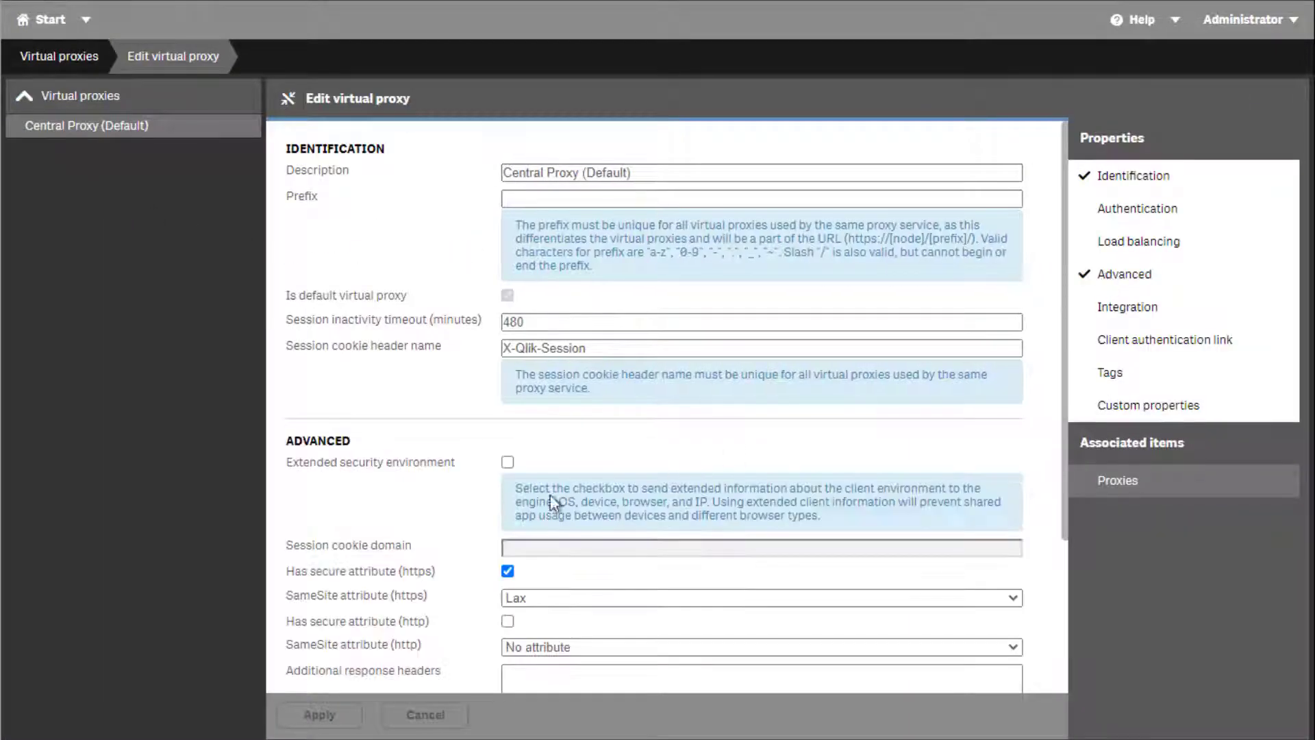
{"action": "scroll", "coordinate": [477, 510], "scroll_direction": "down", "scroll_amount": 3}
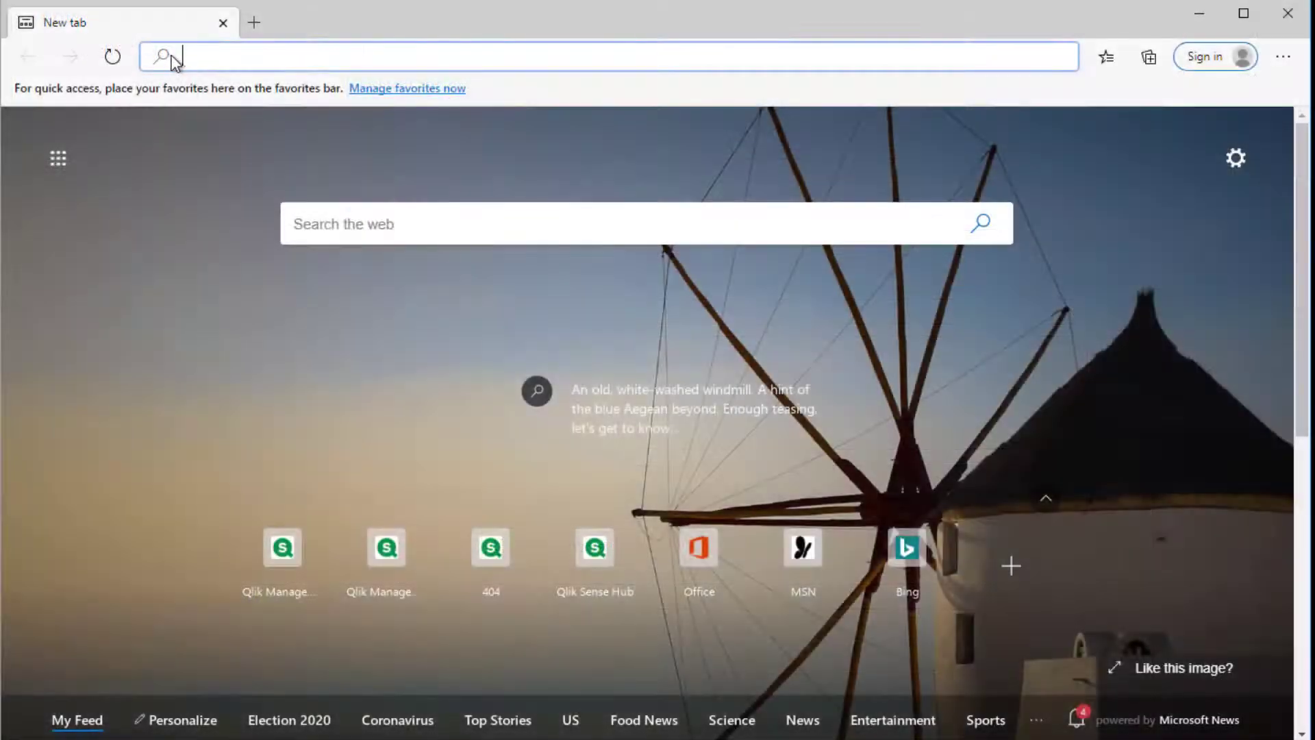
{"action": "type", "text": "h"}
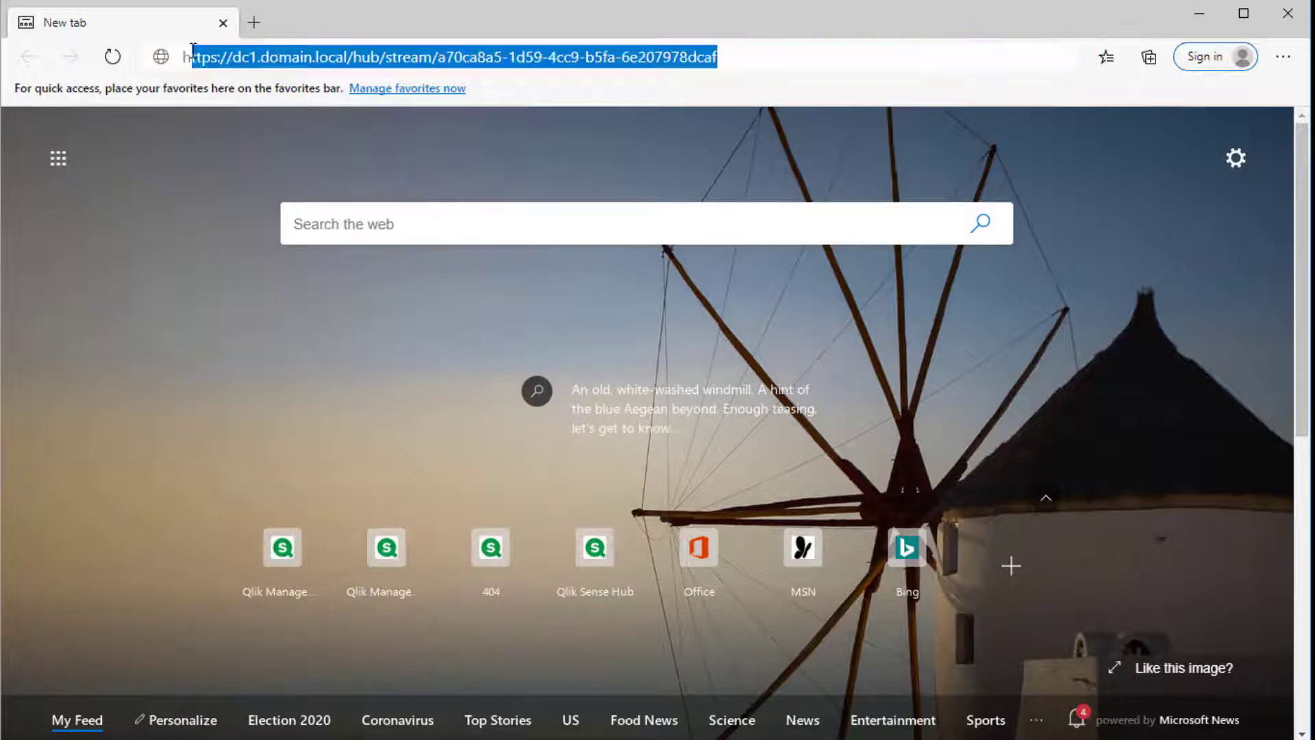
{"action": "type", "text": "ttps:"}
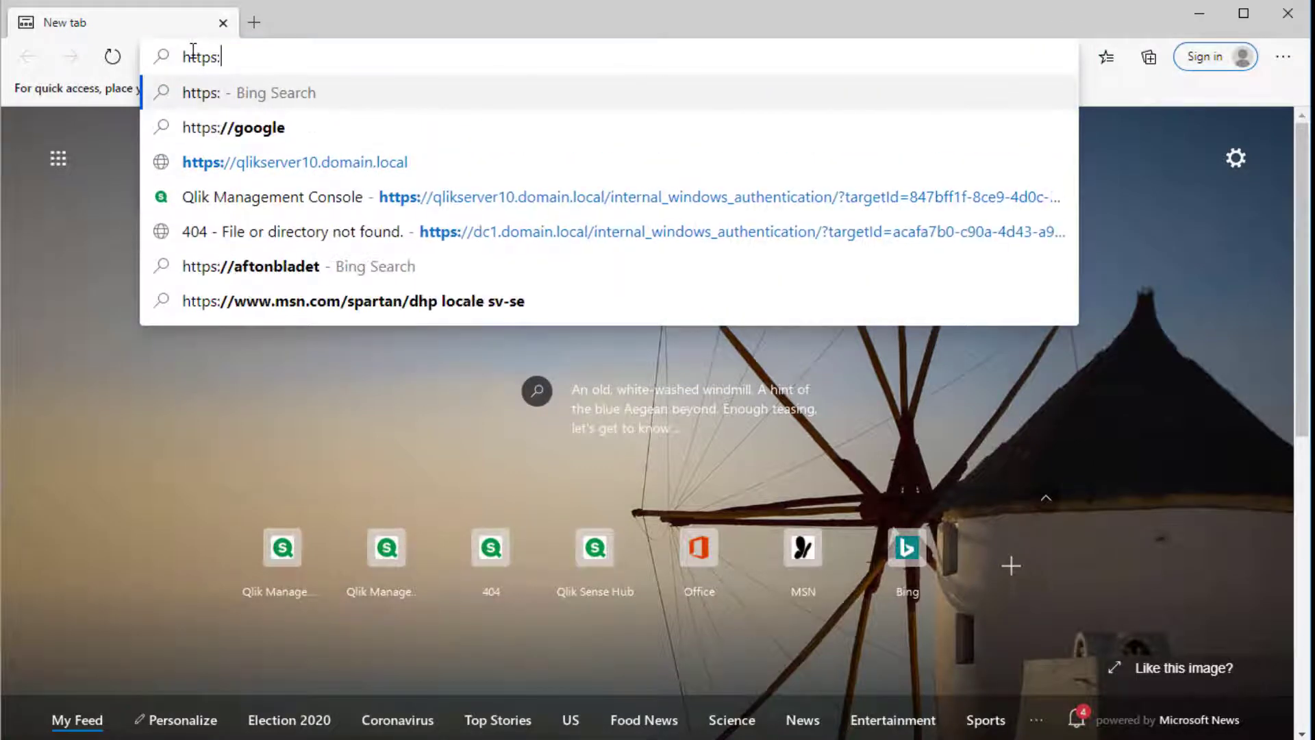
{"action": "type", "text": "//qlik"}
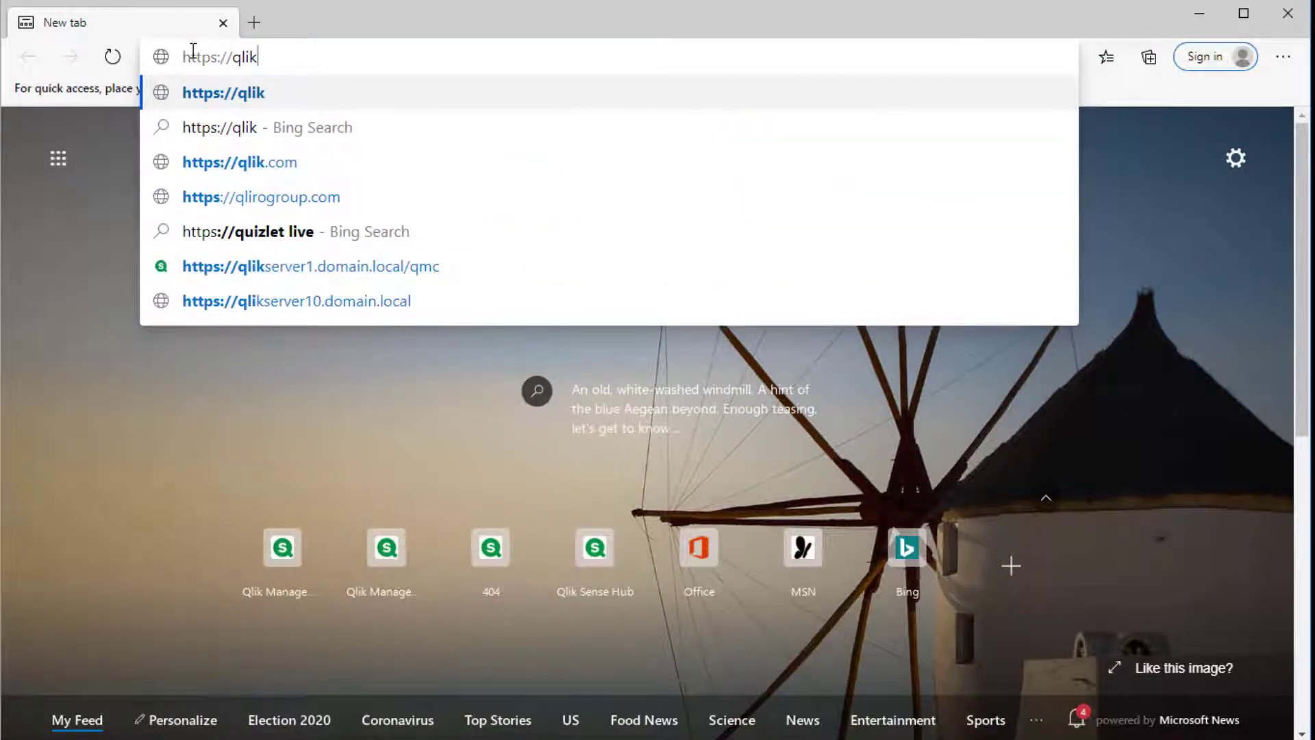
{"action": "type", "text": "server10.domain.loca"}
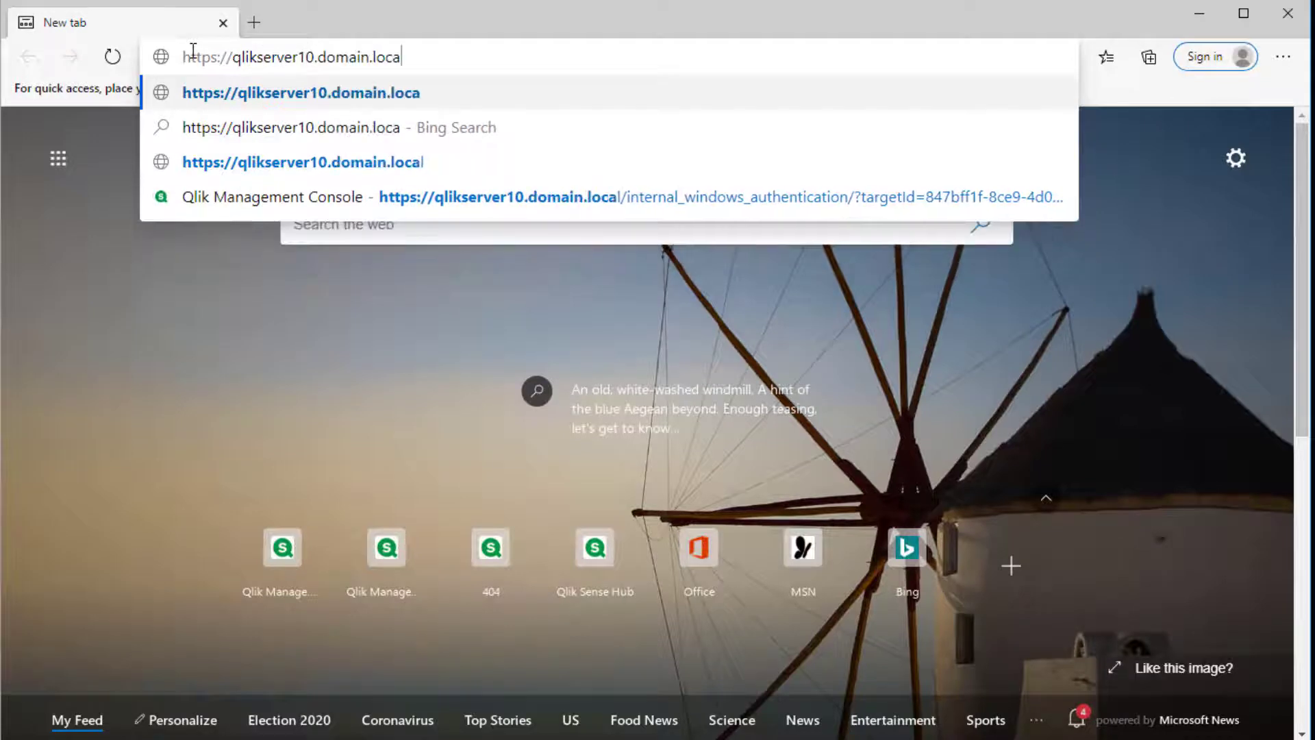
{"action": "type", "text": "l/hub"}
{"action": "key", "text": "Return"}
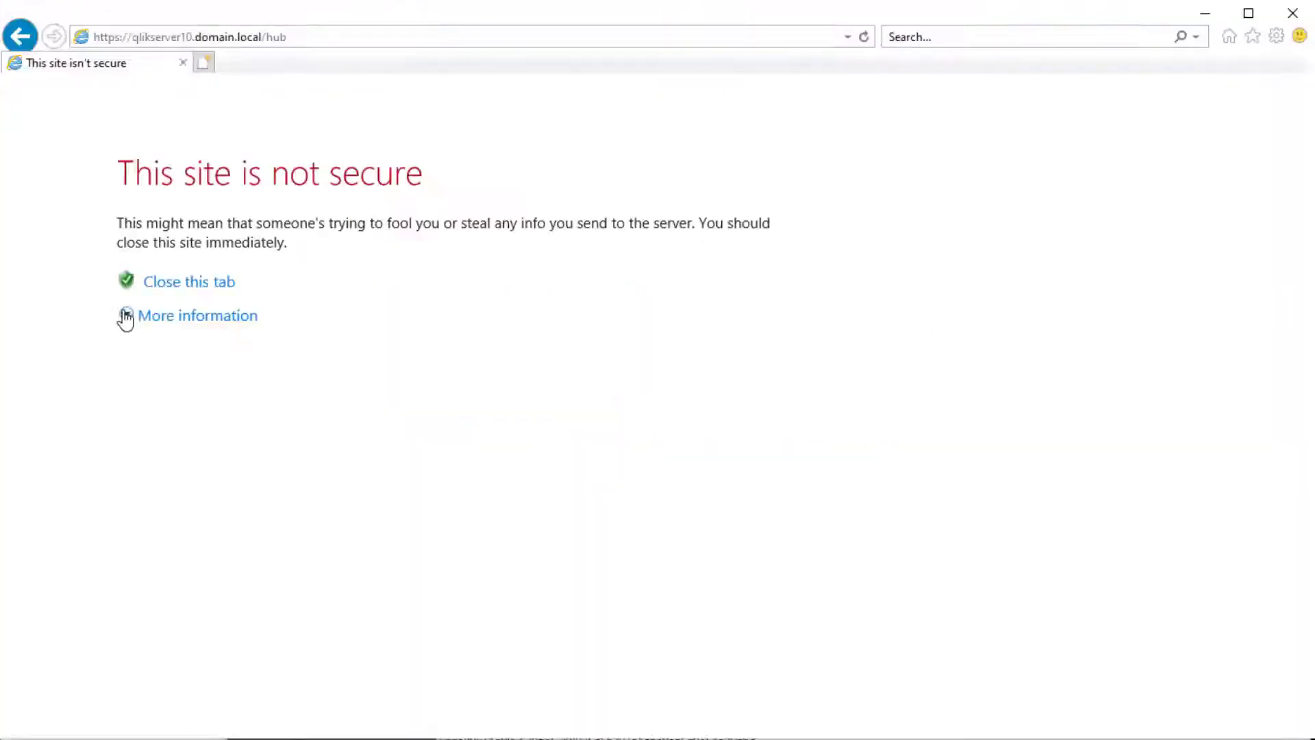
{"action": "left_click", "coordinate": [126, 317]}
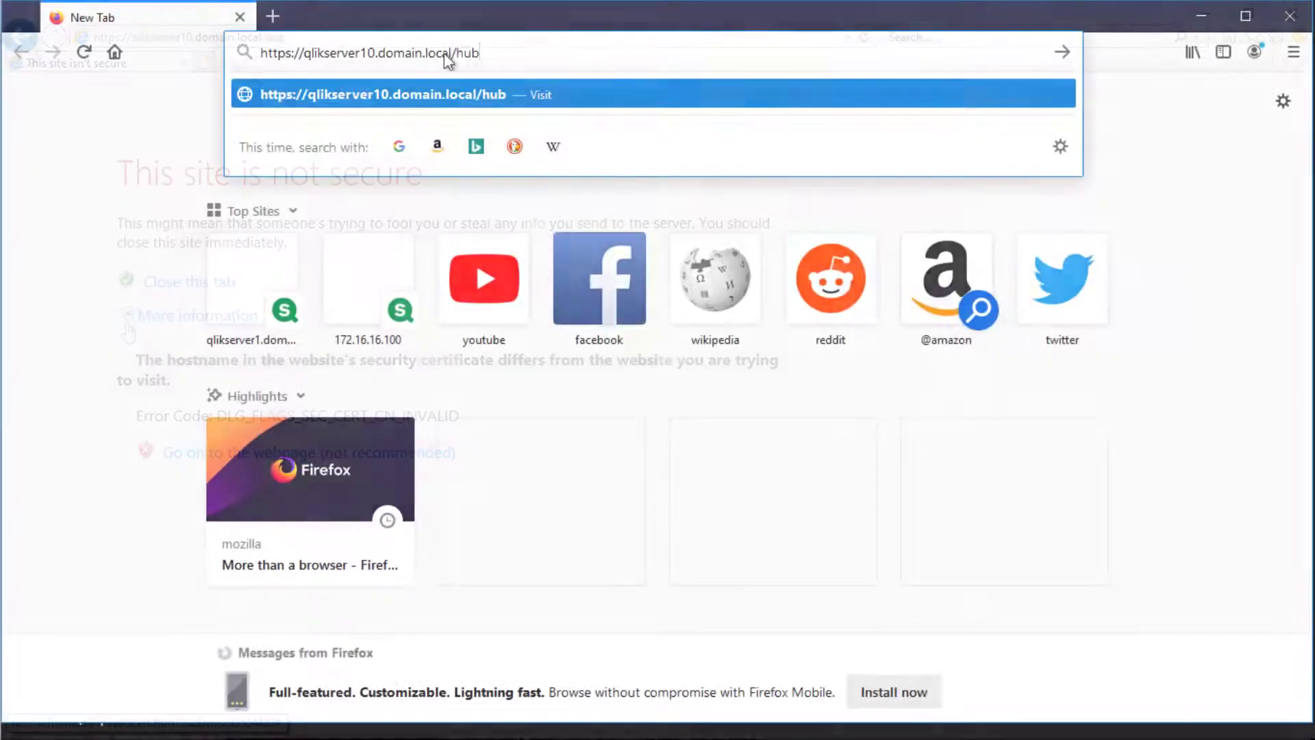
{"action": "key", "text": "Return"}
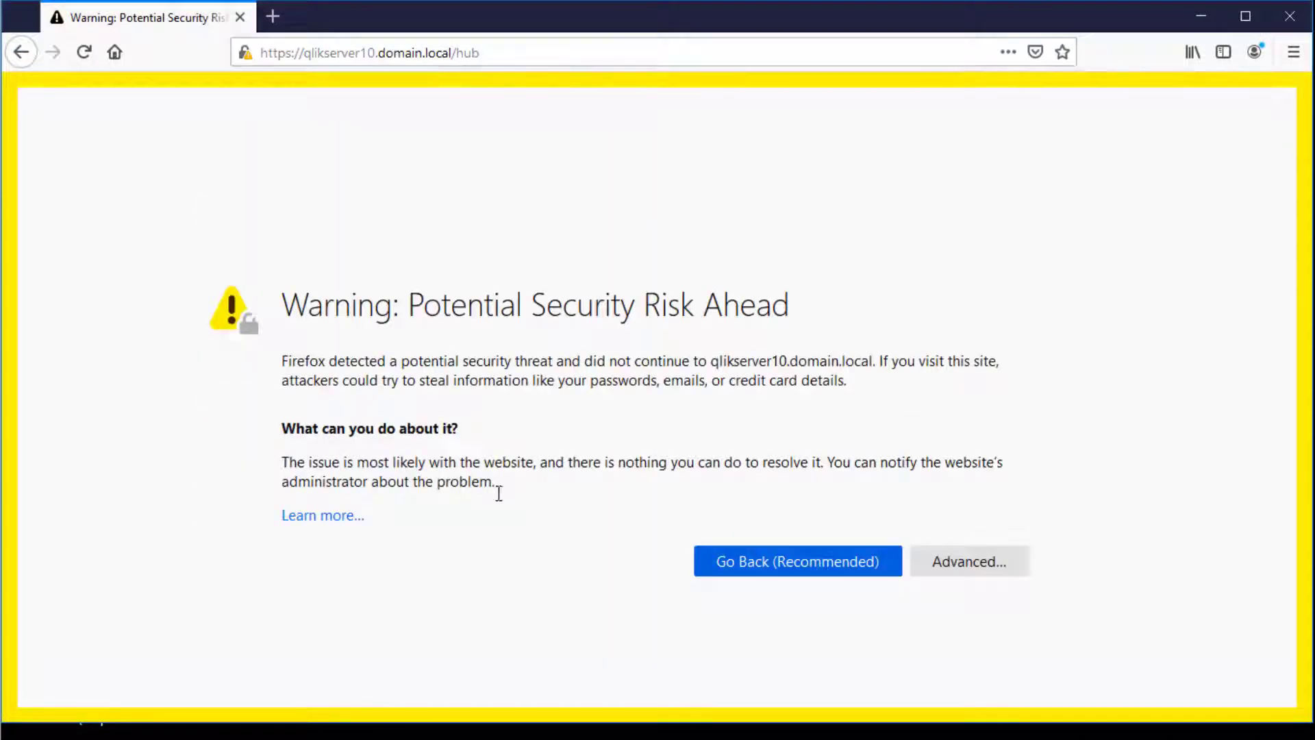
{"action": "left_click", "coordinate": [980, 541]}
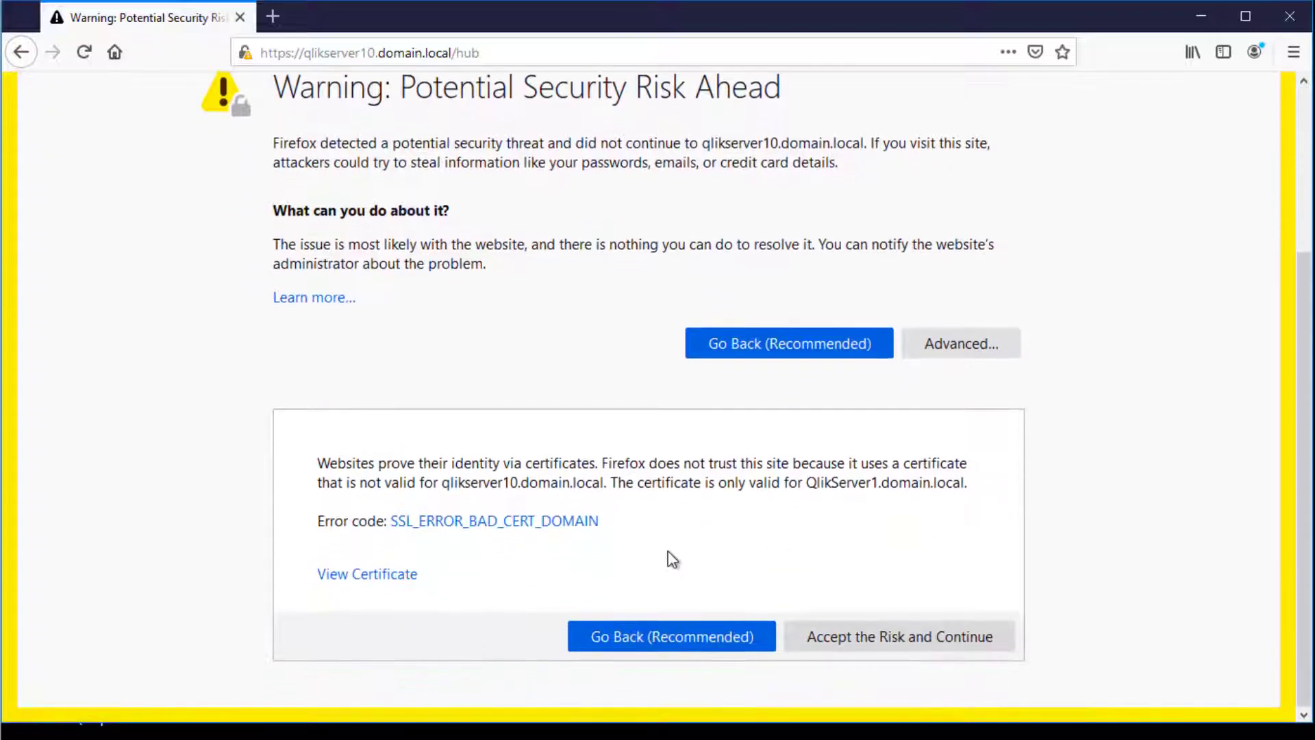
{"action": "left_click_drag", "start_coordinate": [619, 526], "coordinate": [469, 528]}
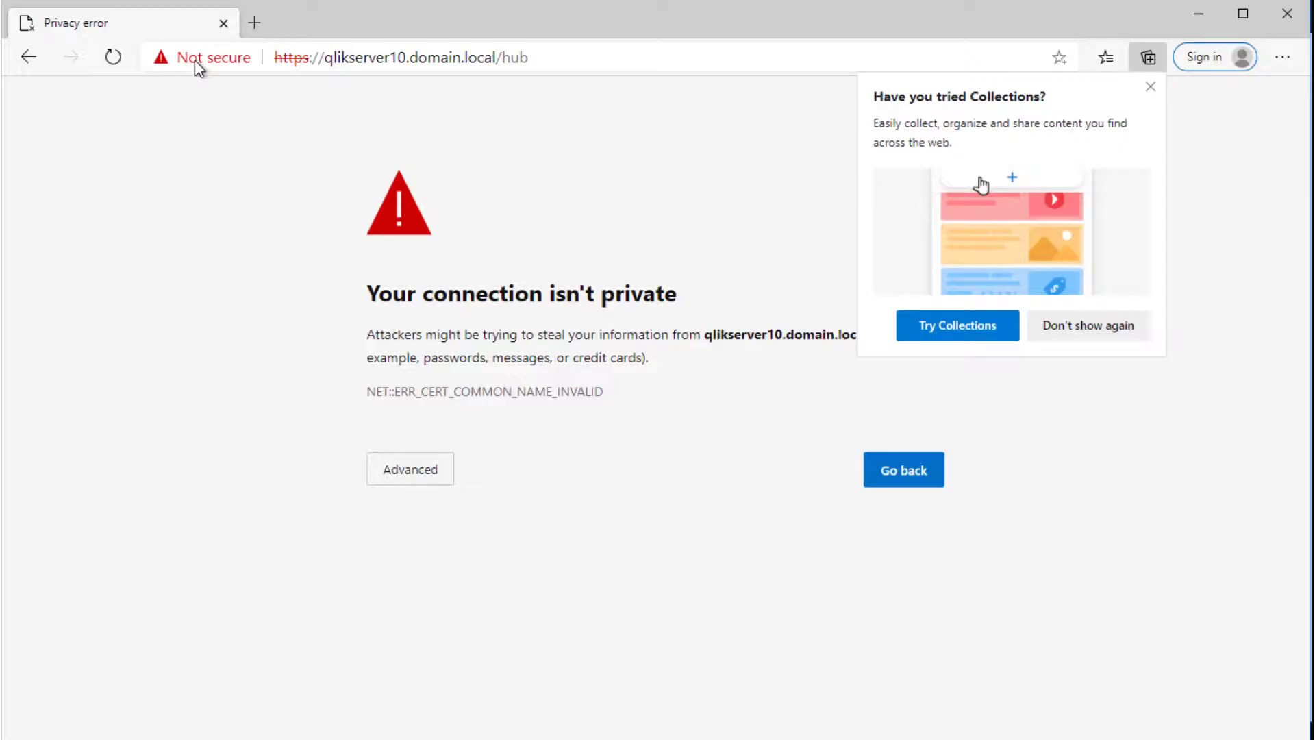
- Back in Microsoft Edge, open the site's certificate and examine its Subject and Subject Alternative Name details
{"action": "left_click", "coordinate": [199, 60]}
{"action": "left_click", "coordinate": [208, 204]}
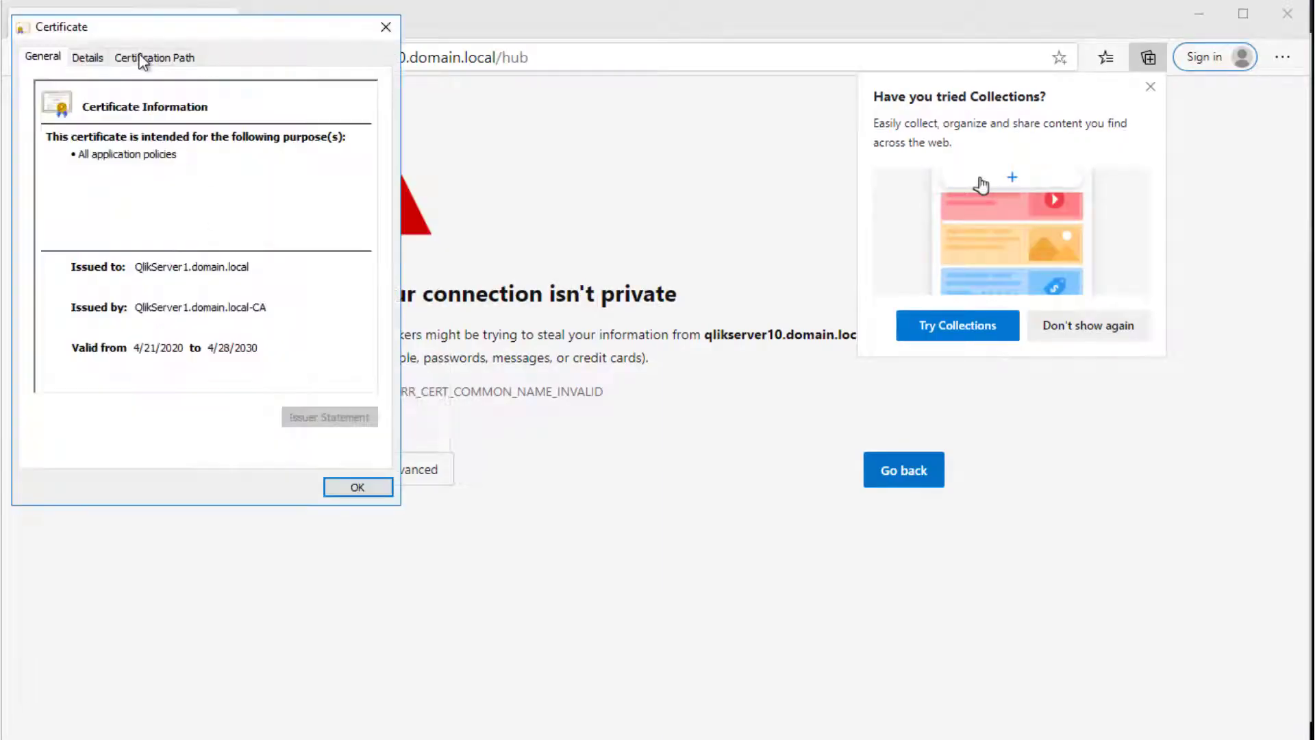
{"action": "left_click_drag", "start_coordinate": [247, 34], "coordinate": [647, 134]}
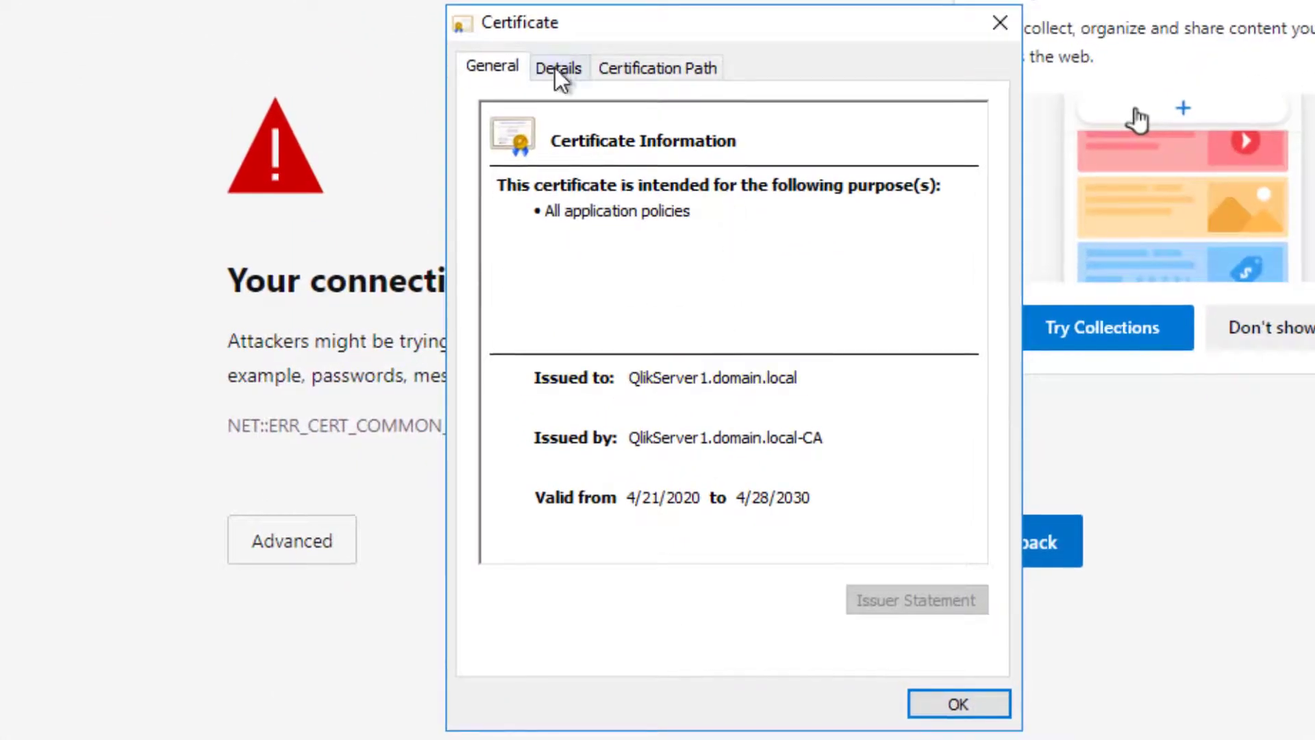
{"action": "left_click", "coordinate": [558, 68]}
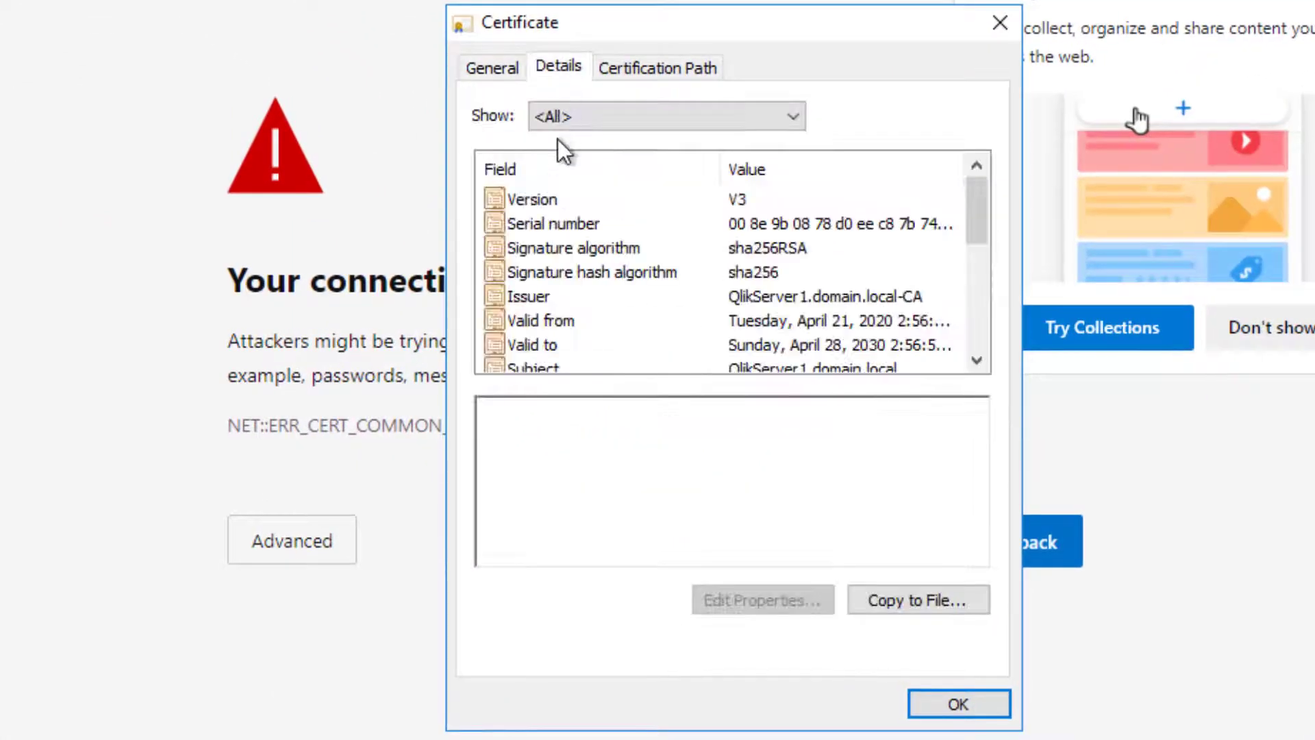
{"action": "scroll", "coordinate": [552, 283], "scroll_direction": "down", "scroll_amount": 1}
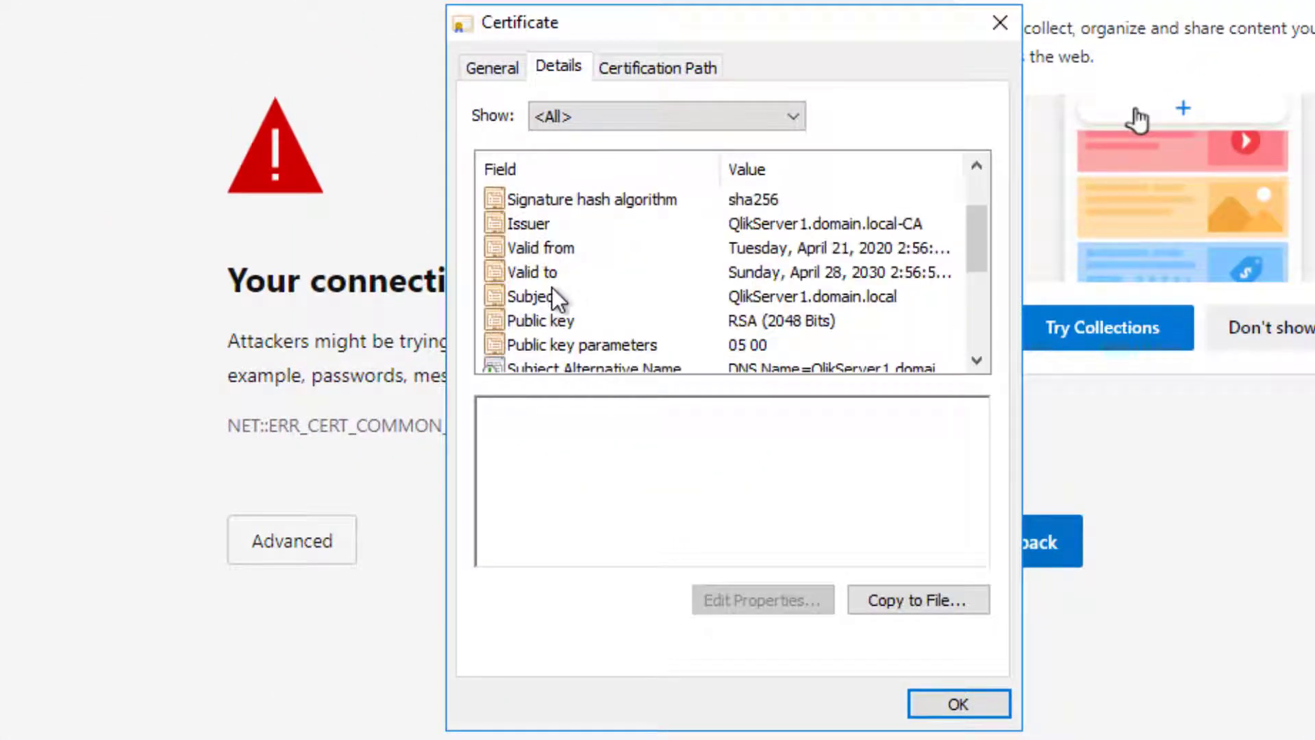
{"action": "left_click", "coordinate": [551, 294]}
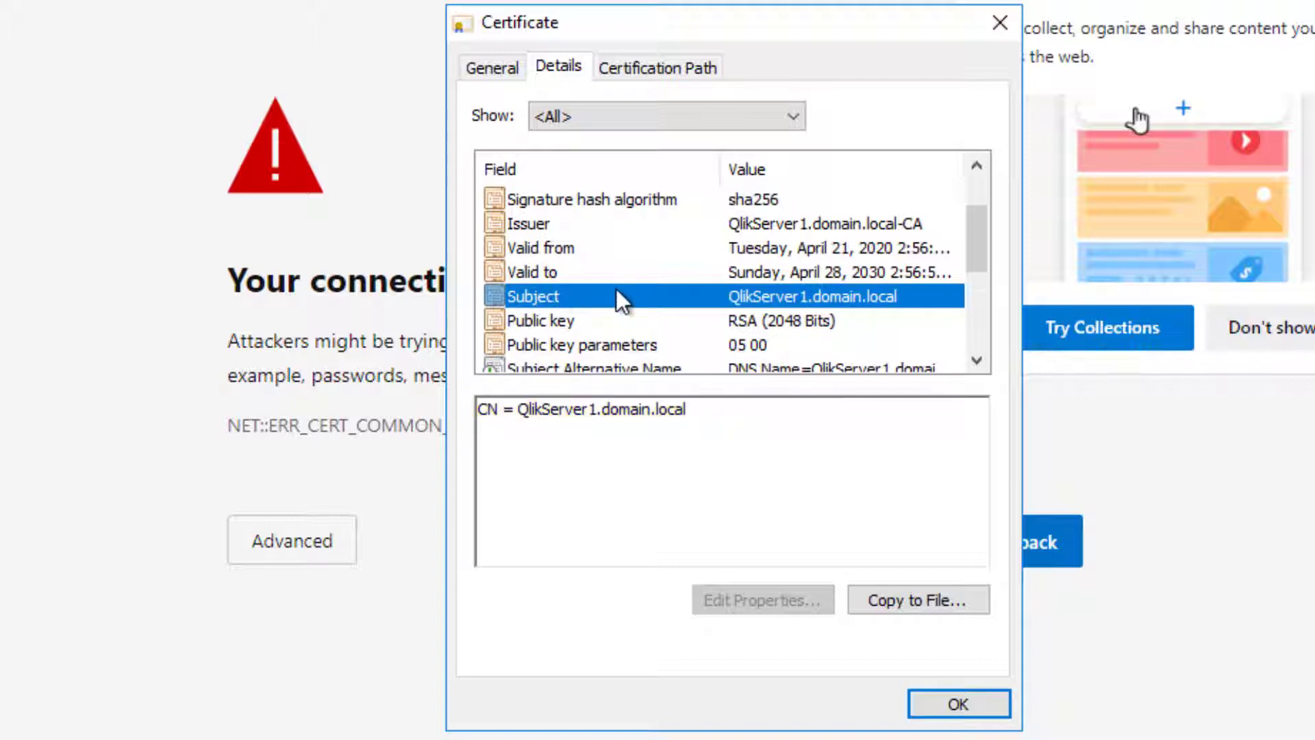
{"action": "scroll", "coordinate": [615, 289], "scroll_direction": "down", "scroll_amount": 1}
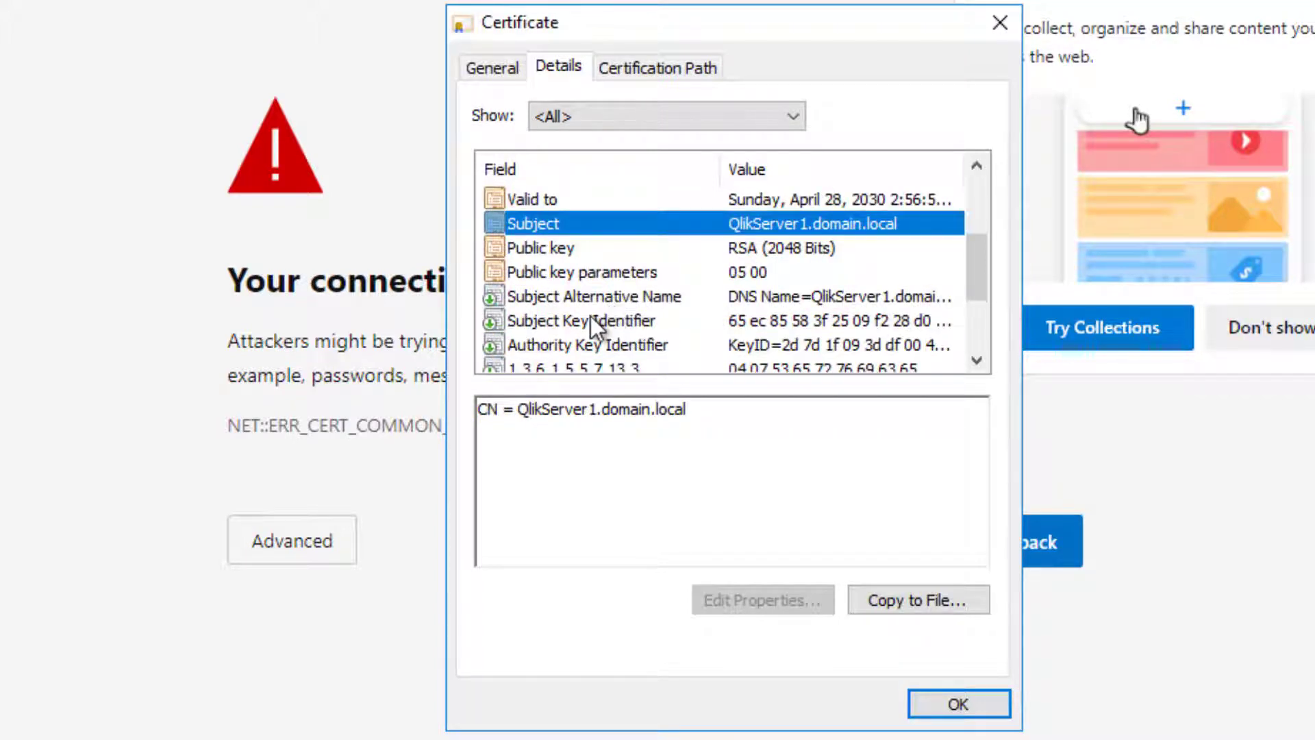
{"action": "left_click", "coordinate": [572, 300]}
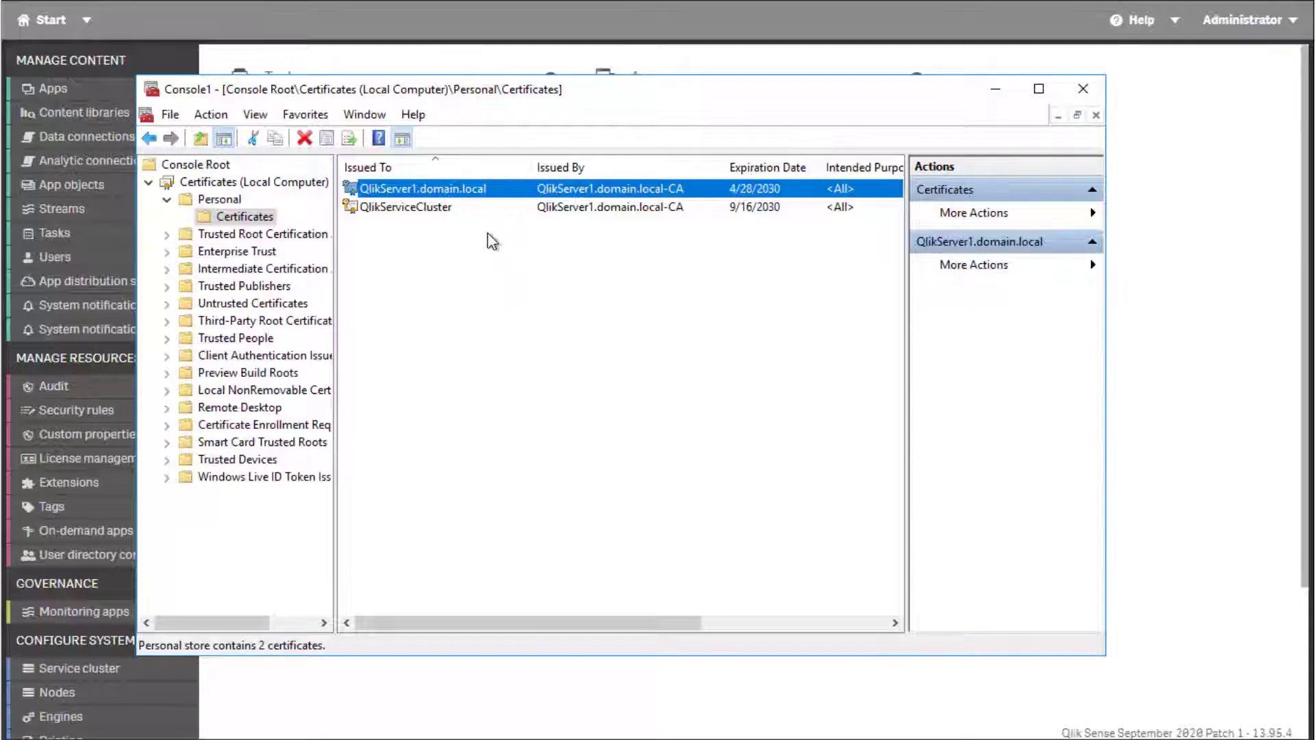
- In the certificates console, open the personal QlikServer1.domain.local certificate and check its private key, validity, version, signature hash algorithm and signature algorithm
{"action": "double_click", "coordinate": [404, 190]}
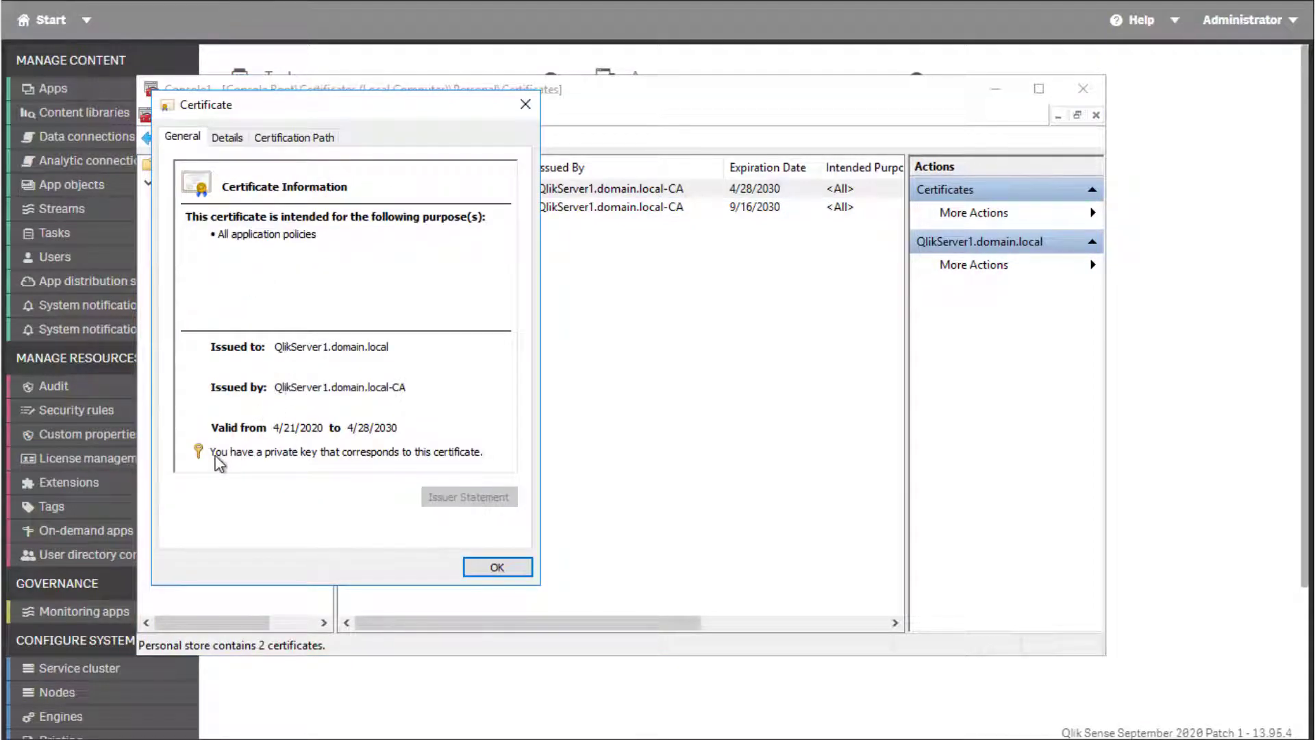
{"action": "mouse_move", "coordinate": [213, 458]}
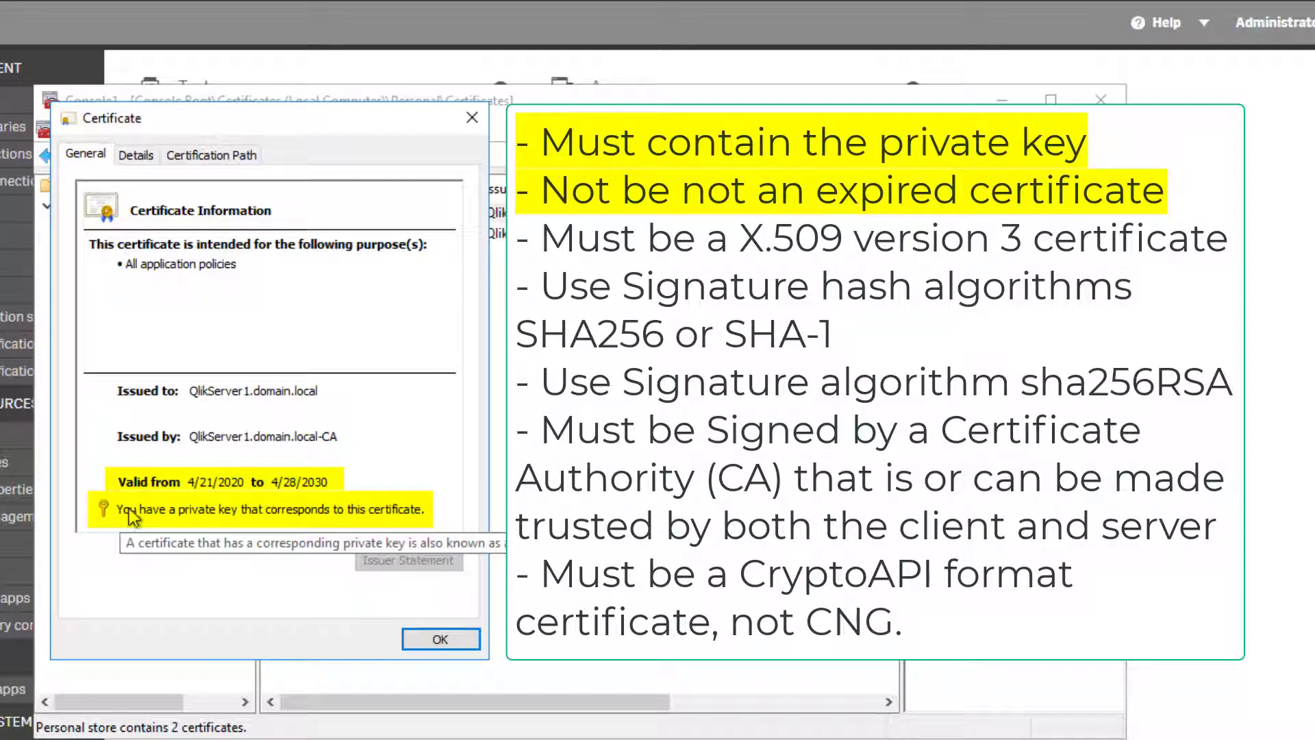
{"action": "left_click", "coordinate": [137, 156]}
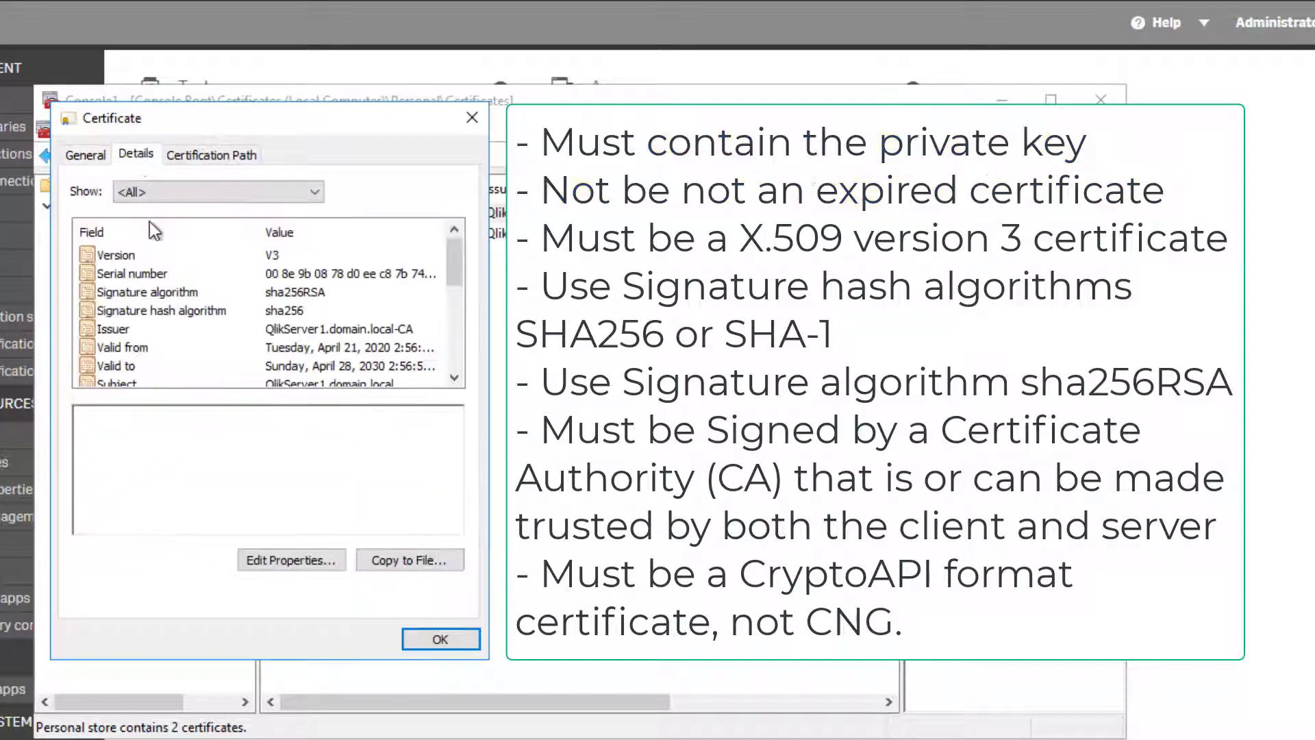
{"action": "left_click", "coordinate": [138, 258]}
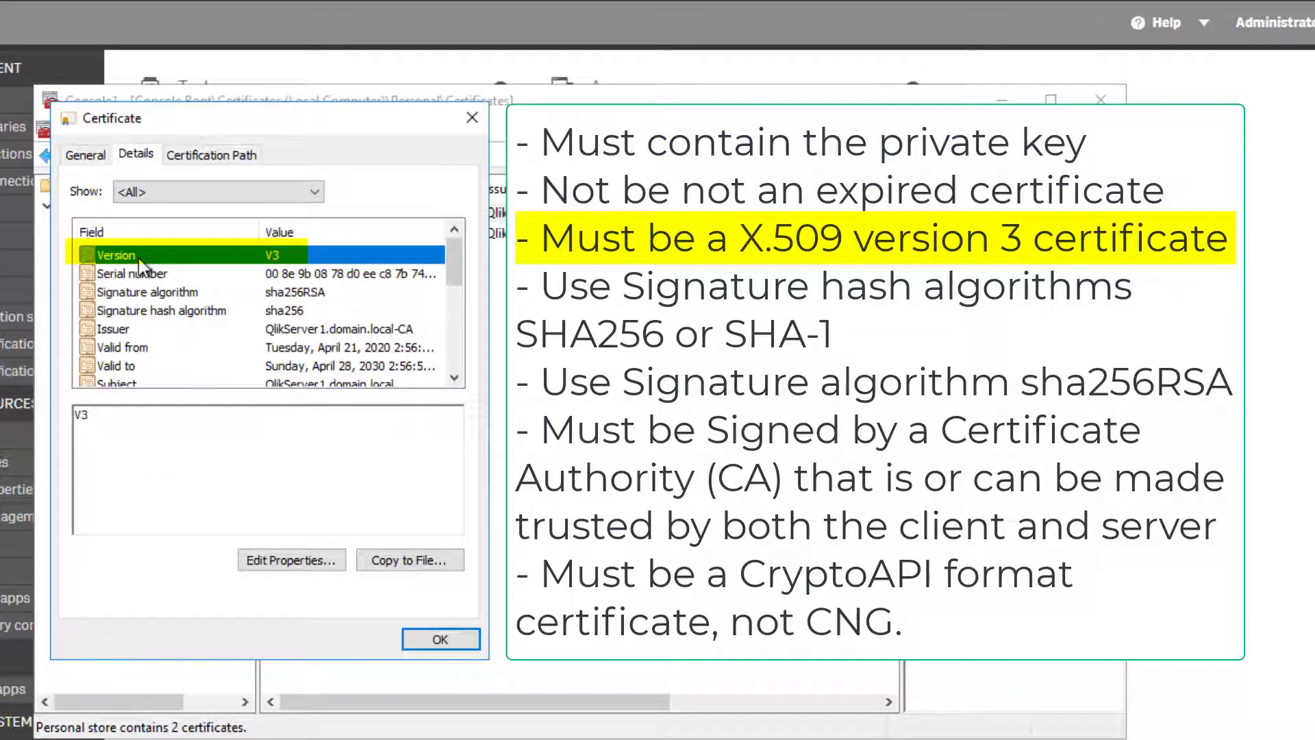
{"action": "left_click", "coordinate": [141, 312]}
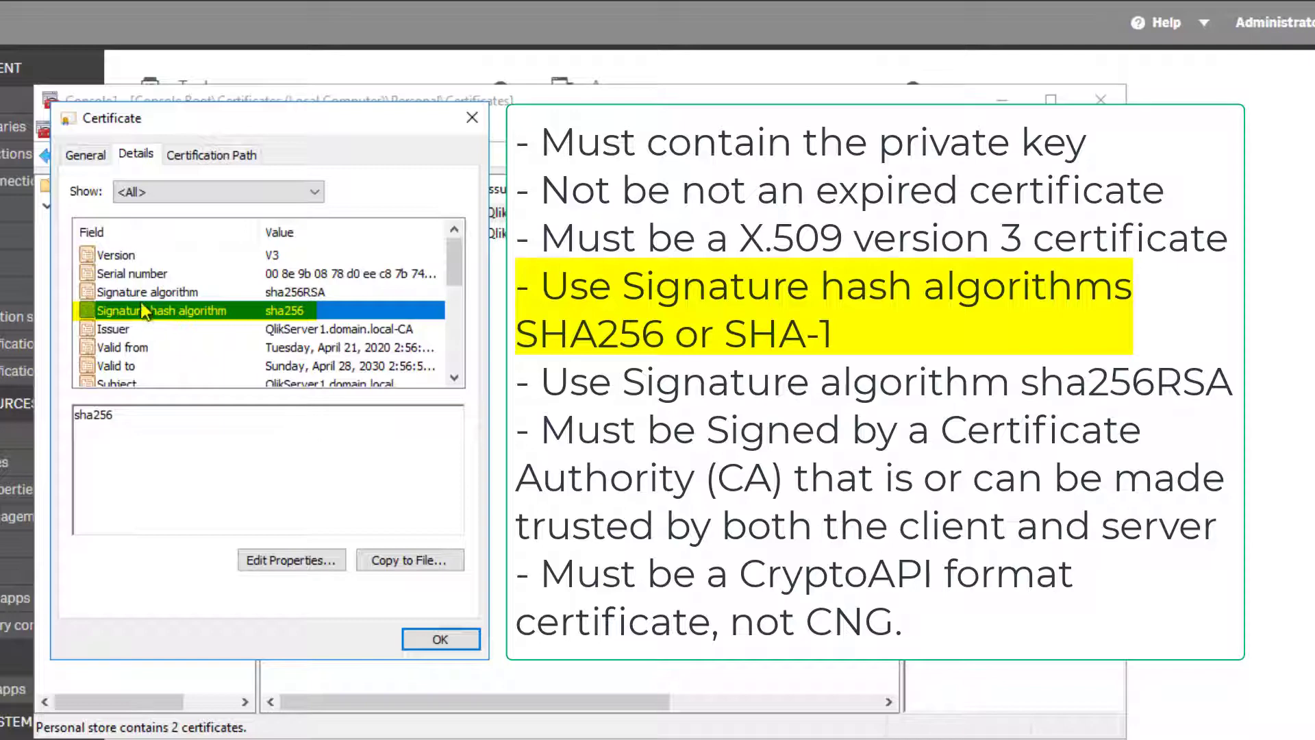
{"action": "left_click", "coordinate": [141, 293]}
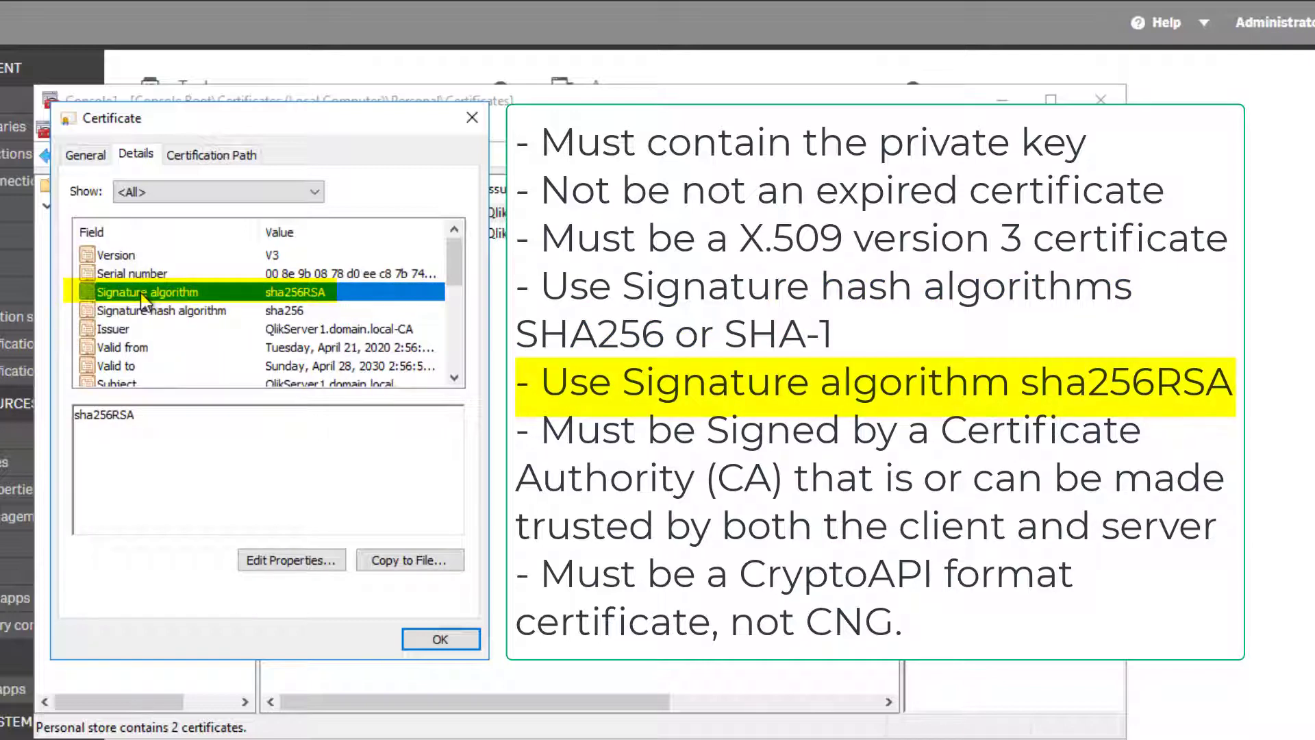
- Check the certification path and the status of the QlikServer1.domain.local-CA root in the open certificate
{"action": "left_click", "coordinate": [186, 158]}
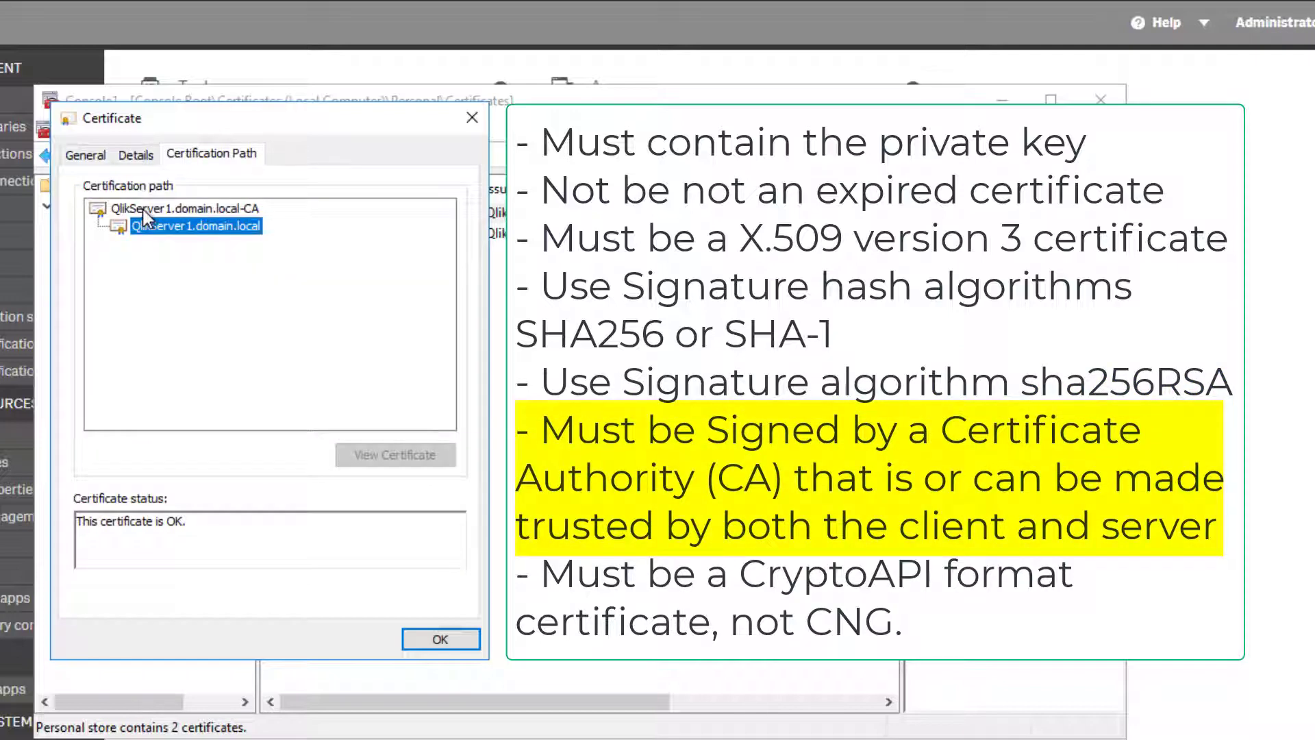
{"action": "left_click", "coordinate": [143, 208]}
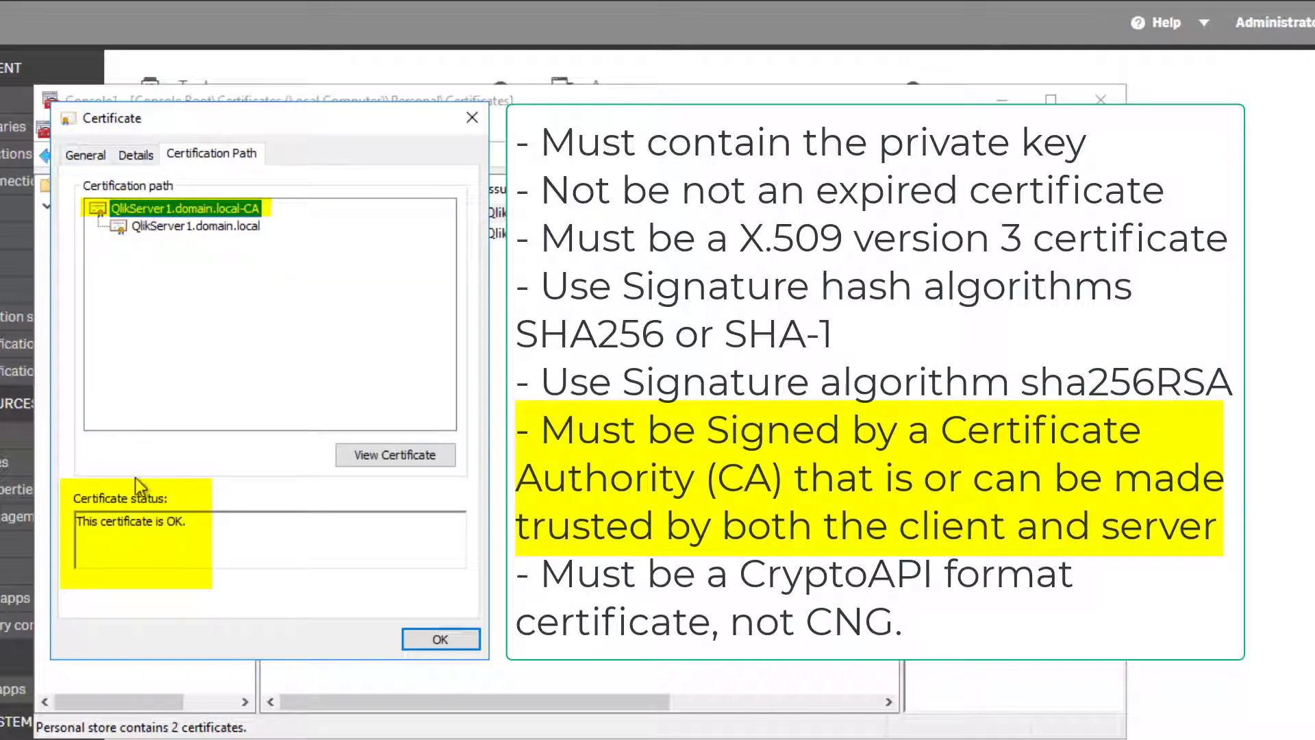
{"action": "left_click_drag", "start_coordinate": [195, 519], "coordinate": [66, 509]}
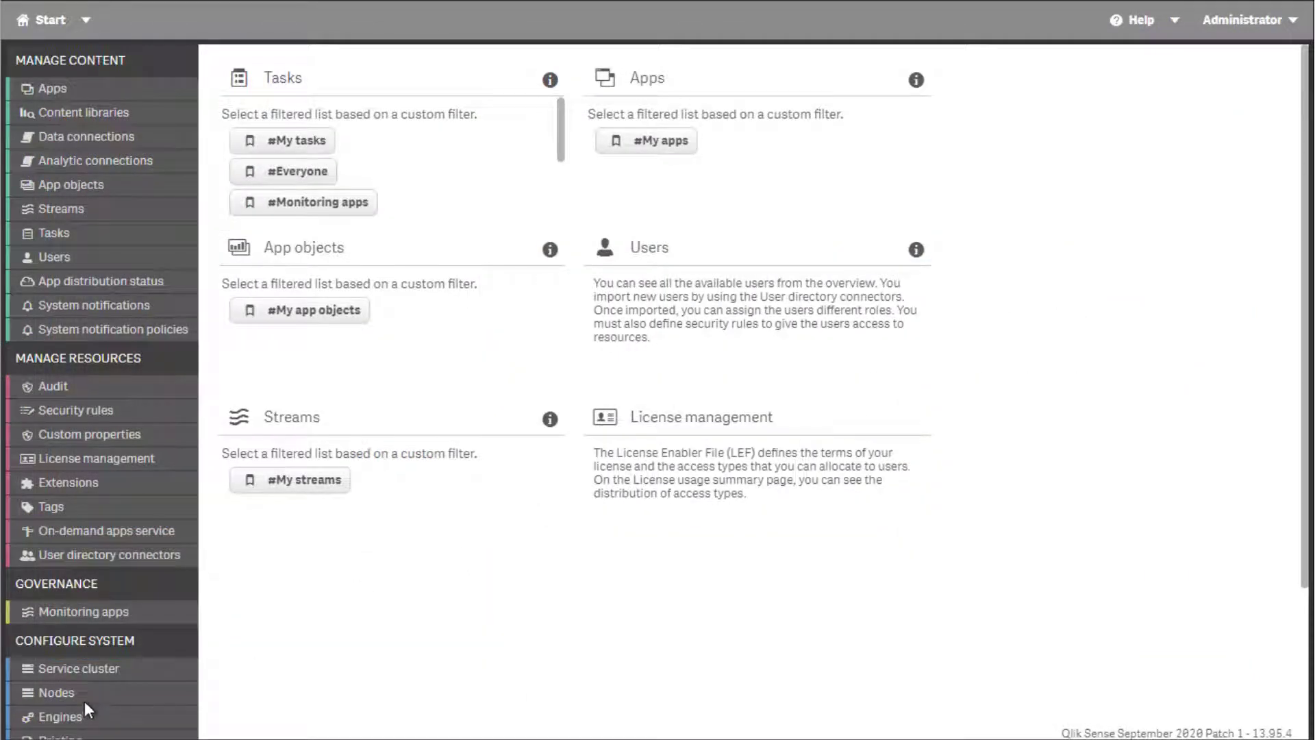
- In the Qlik Management Console, allow HTTP on the Central node's proxy and apply the change, accepting the proxy restart
{"action": "scroll", "coordinate": [279, 655], "scroll_direction": "down", "scroll_amount": 3}
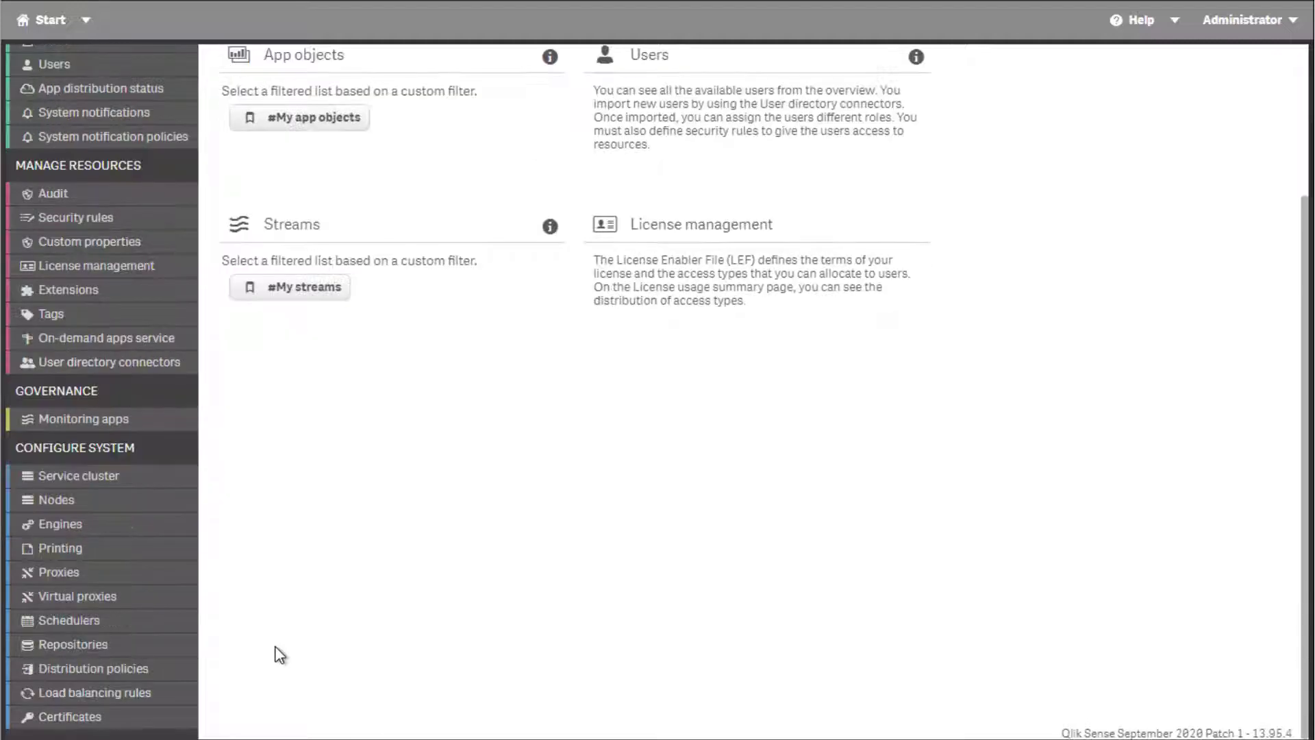
{"action": "left_click", "coordinate": [62, 572]}
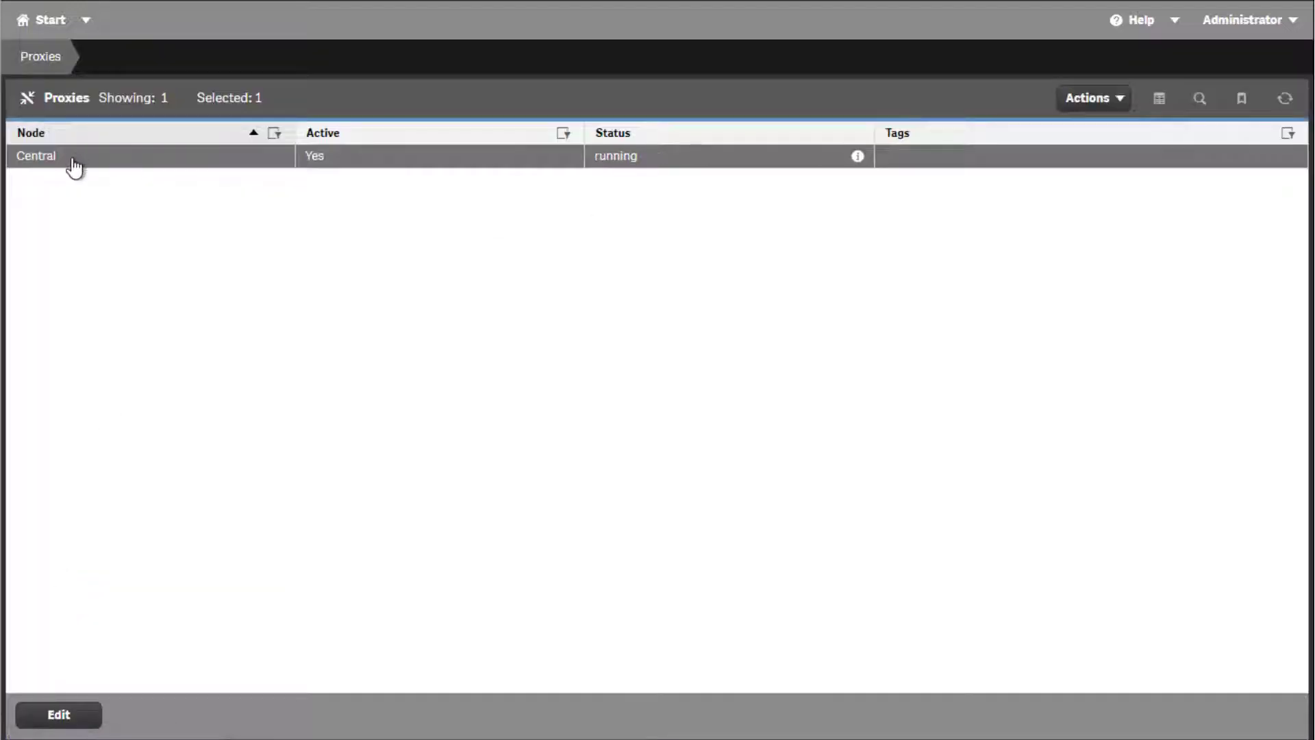
{"action": "double_click", "coordinate": [72, 159]}
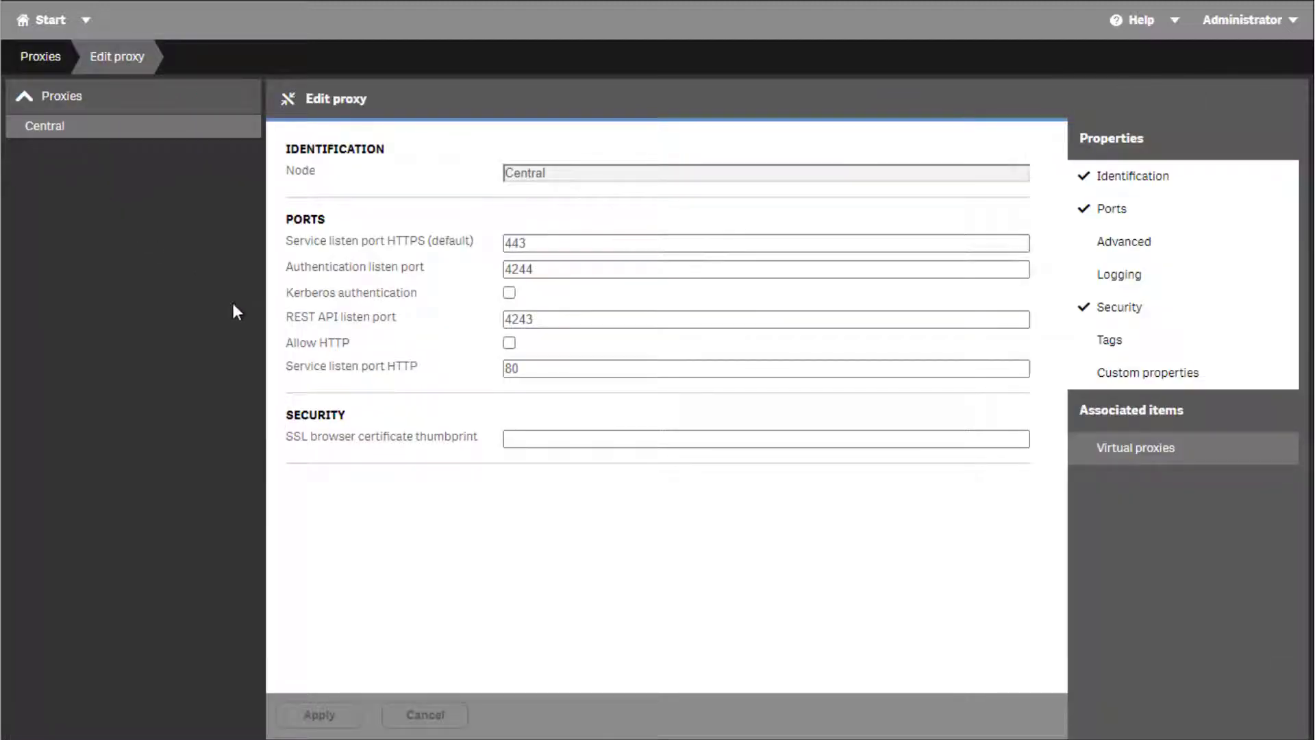
{"action": "left_click", "coordinate": [509, 342]}
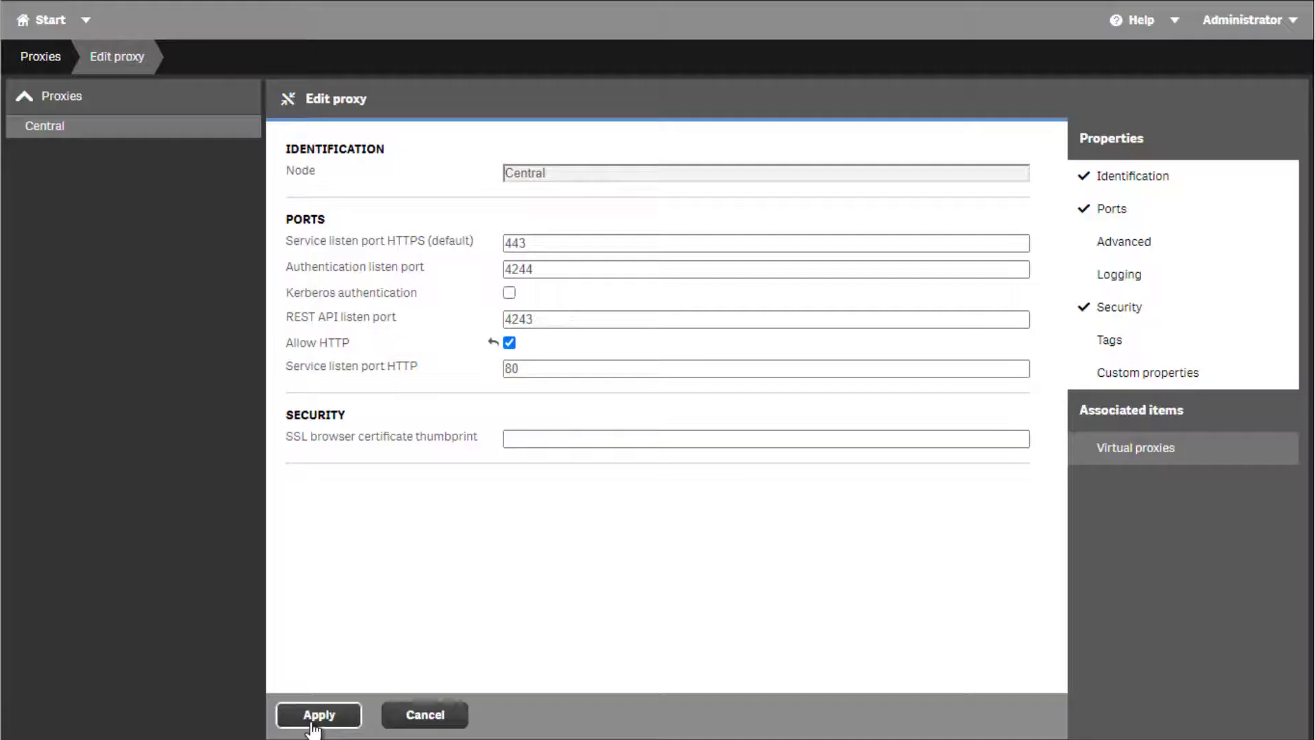
{"action": "left_click", "coordinate": [313, 724]}
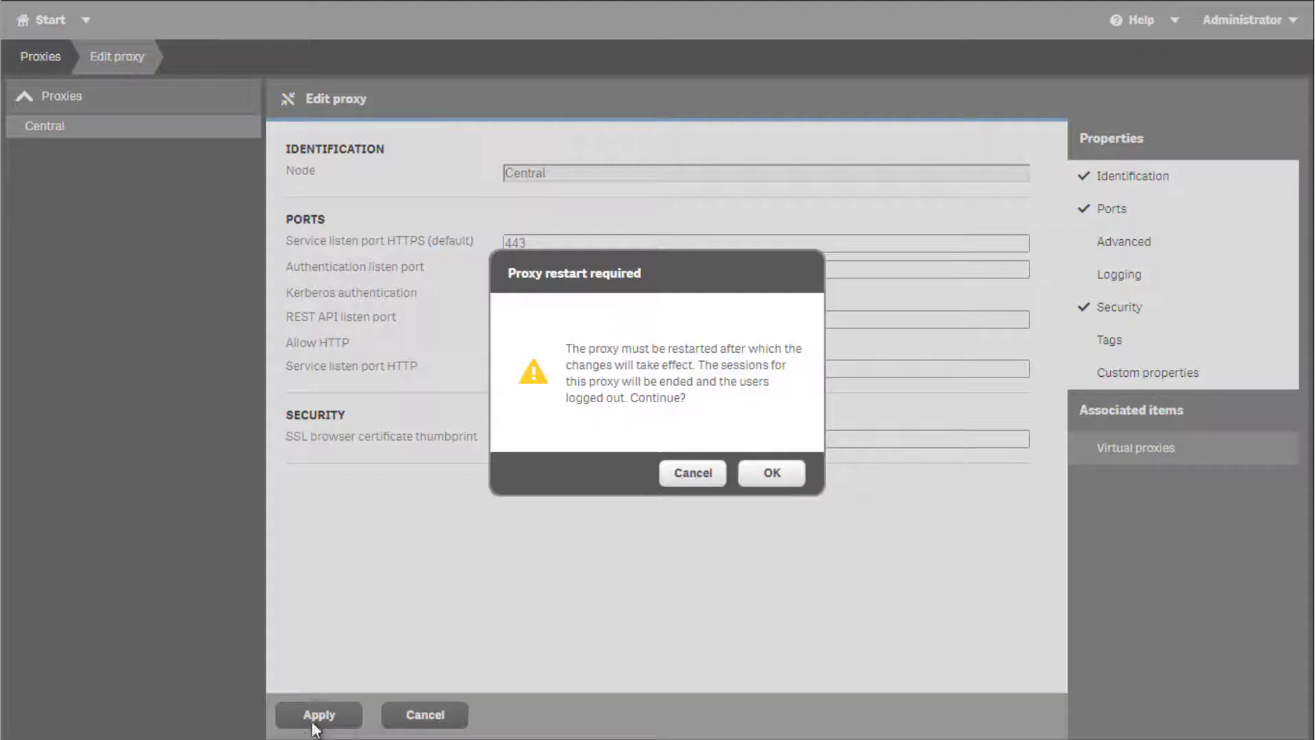
{"action": "left_click", "coordinate": [767, 480]}
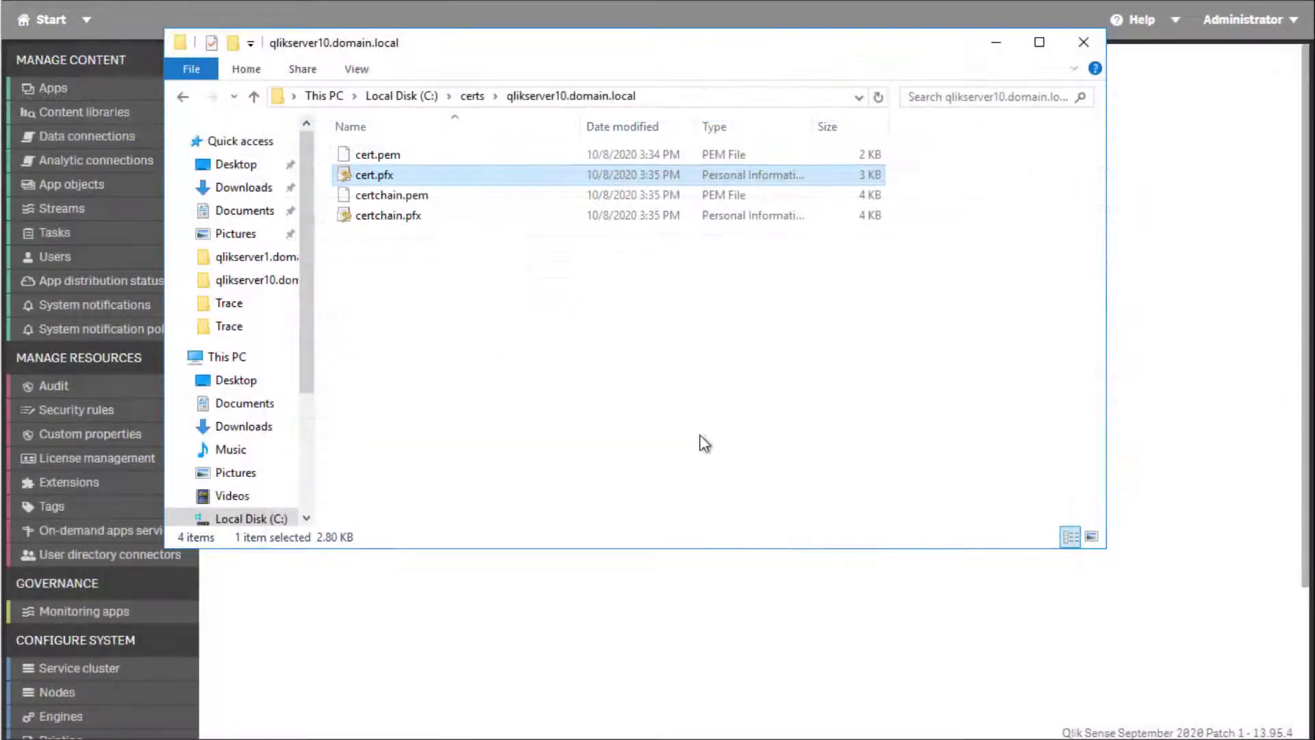
- Import cert.pfx from C:\certs\qlikserver10.domain.local into the local computer's Personal certificate store
{"action": "key", "text": "F2"}
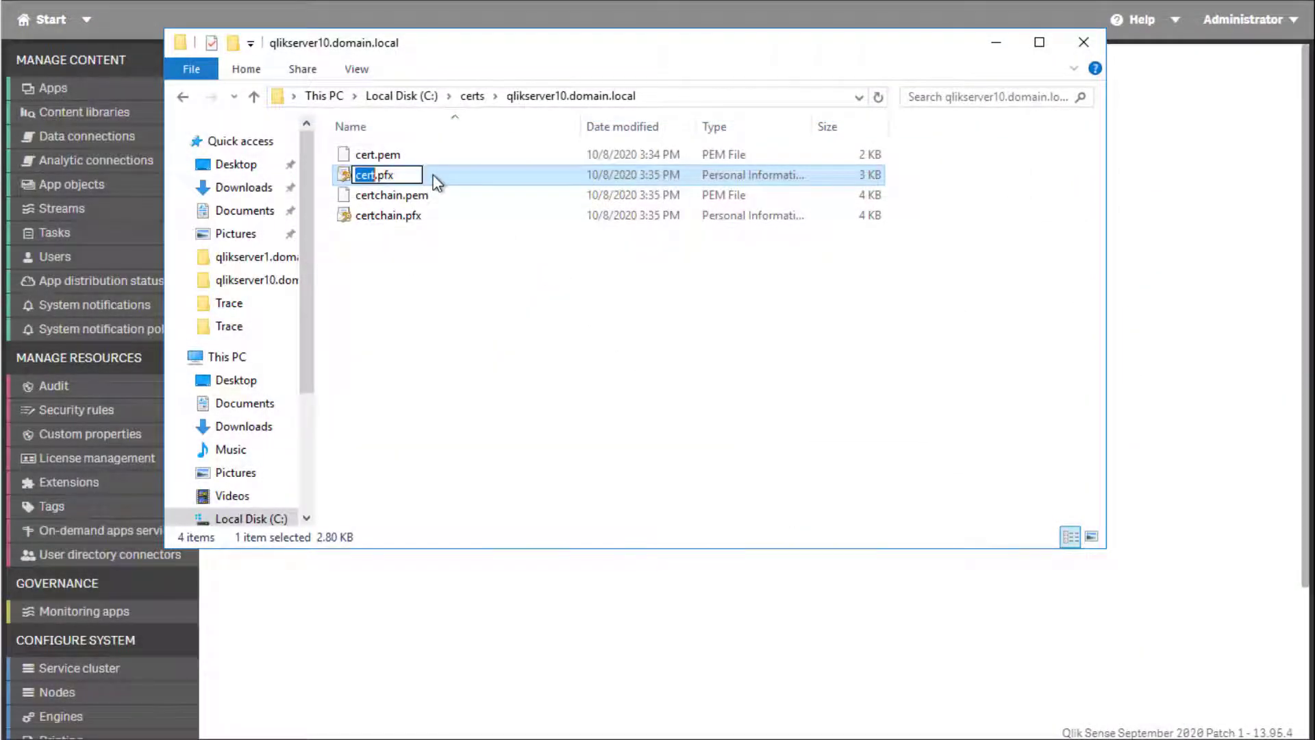
{"action": "left_click", "coordinate": [442, 176]}
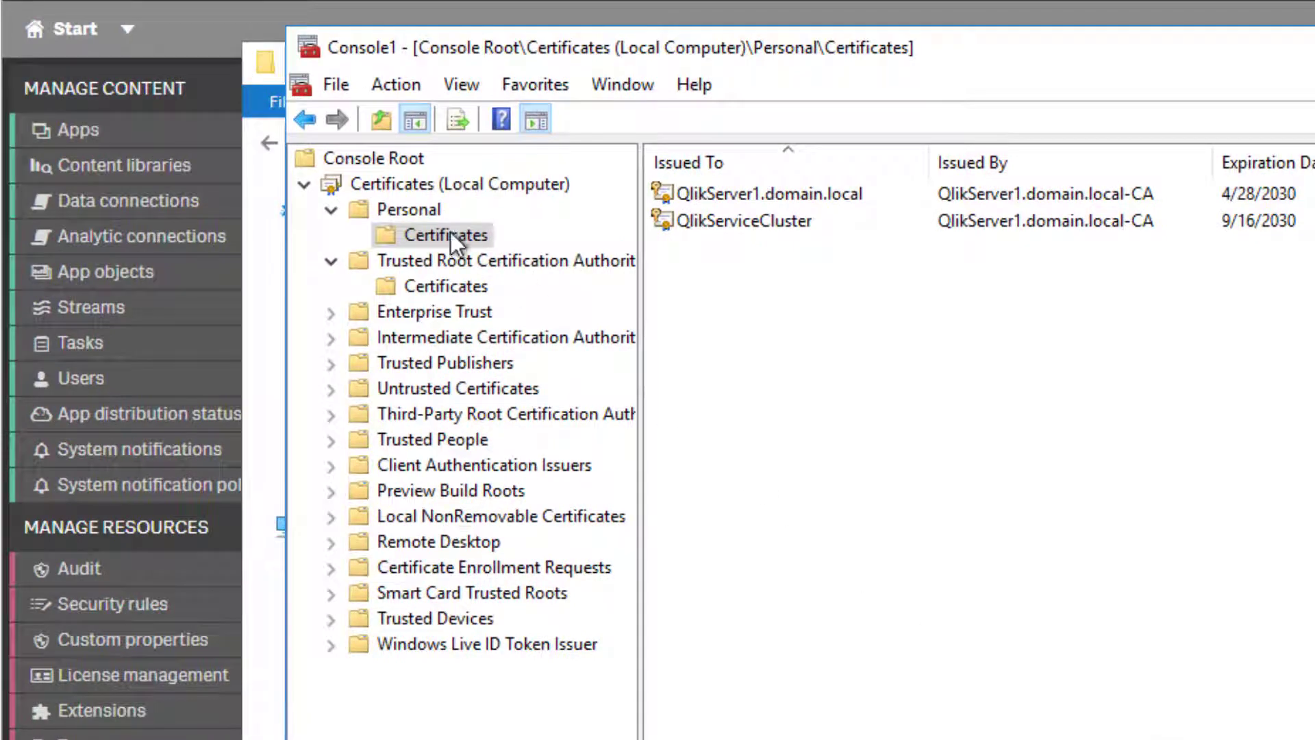
{"action": "right_click", "coordinate": [423, 213]}
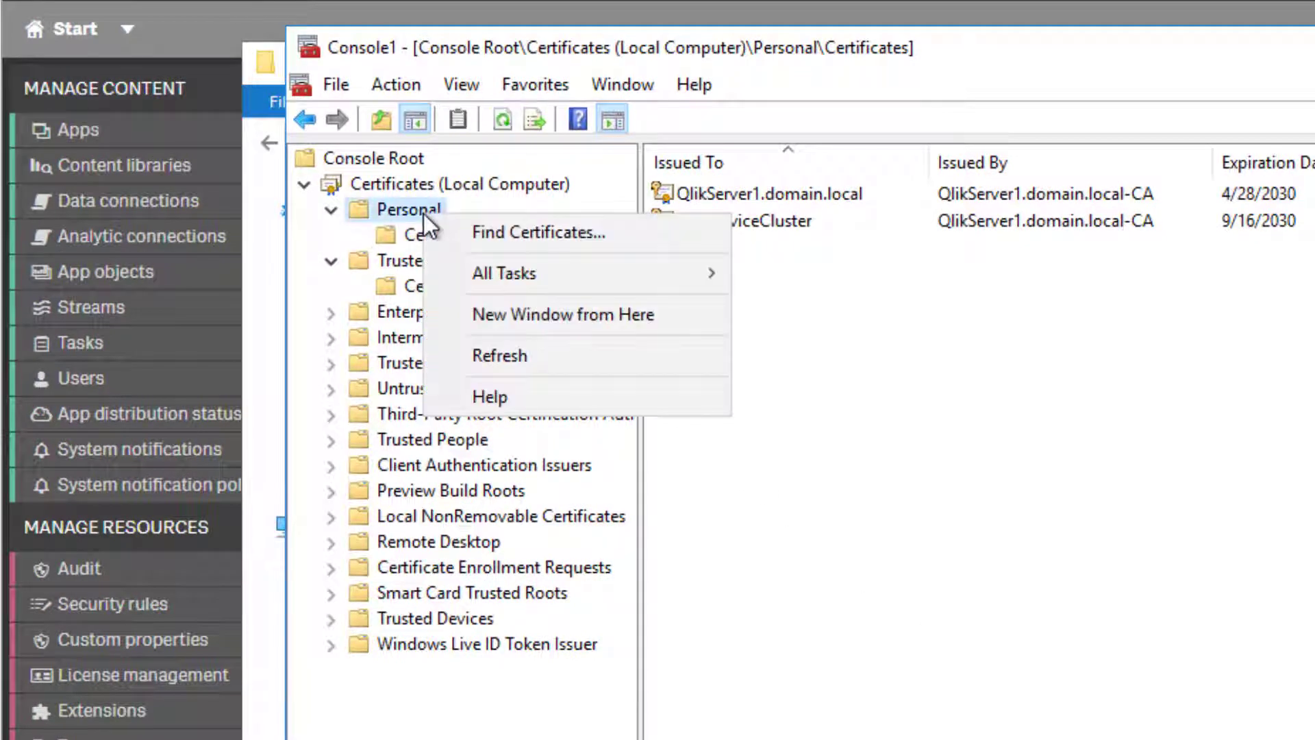
{"action": "mouse_move", "coordinate": [546, 278]}
{"action": "left_click", "coordinate": [818, 346]}
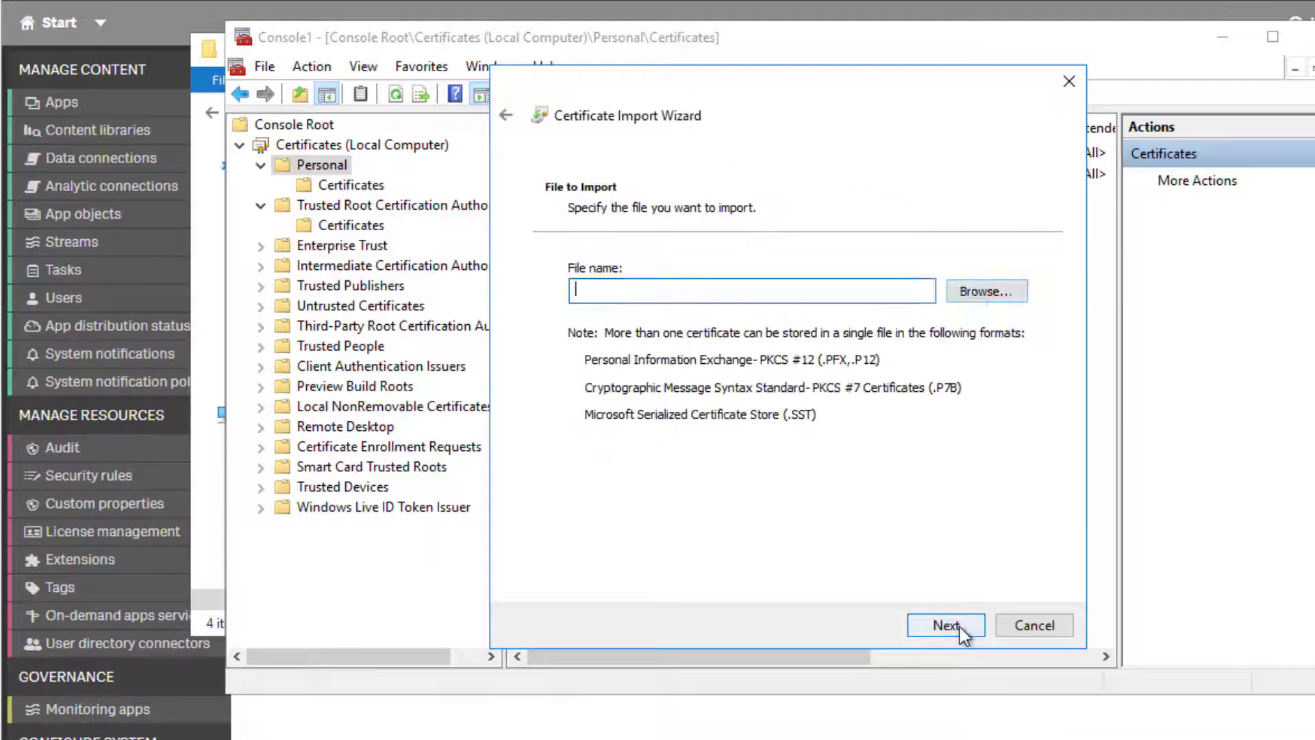
{"action": "left_click", "coordinate": [946, 625]}
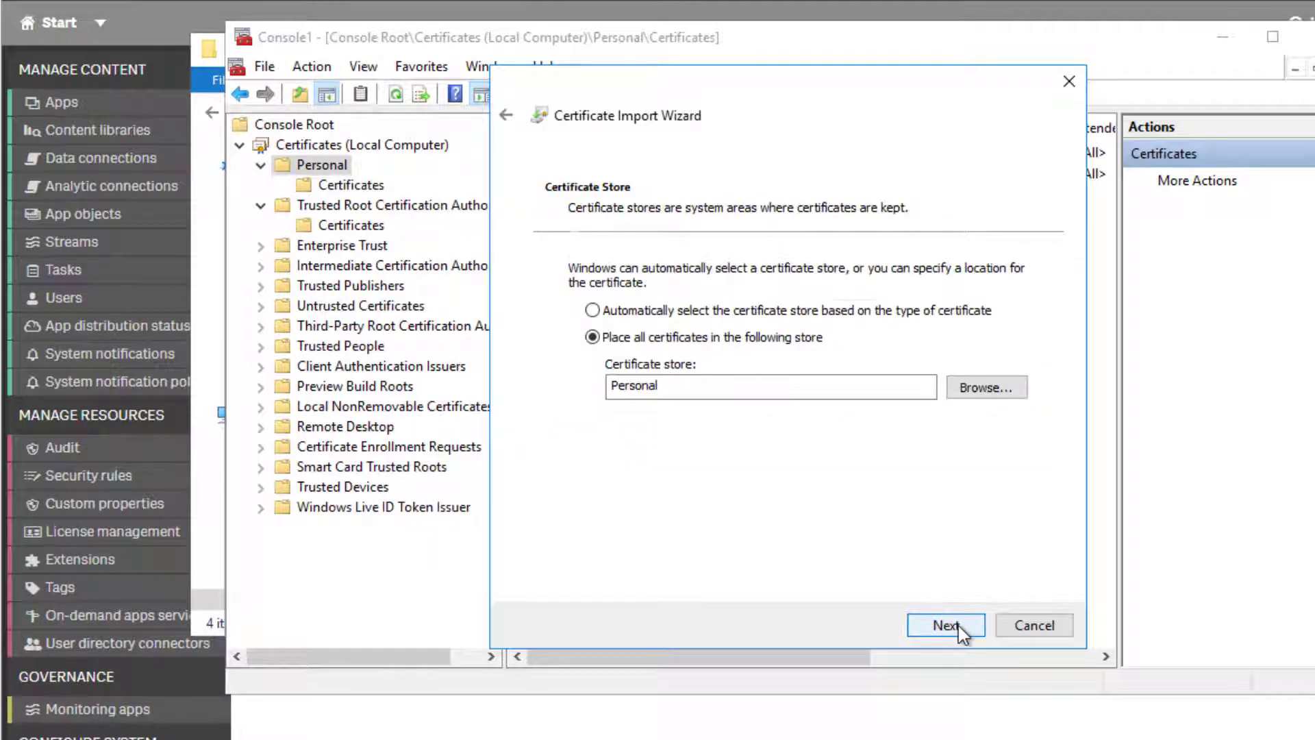
{"action": "left_click", "coordinate": [957, 623]}
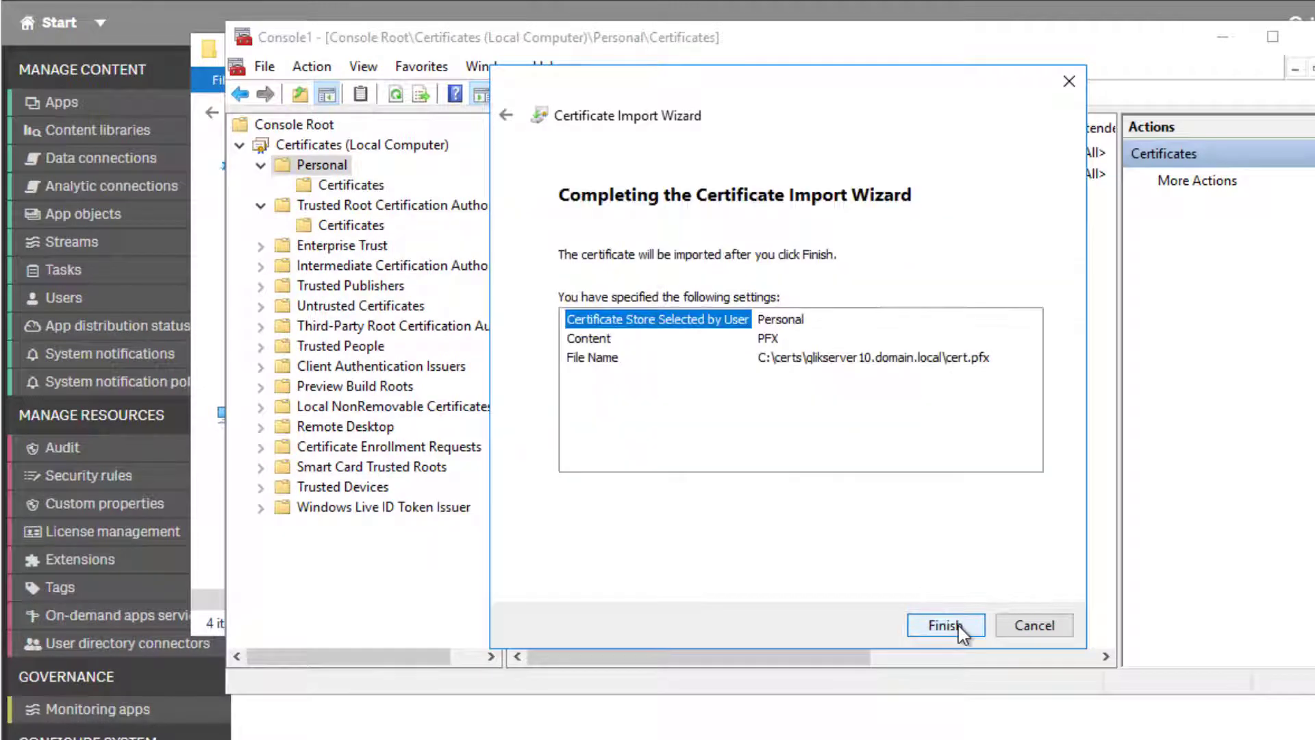
{"action": "left_click", "coordinate": [957, 625]}
{"action": "left_click", "coordinate": [829, 491]}
- Open the imported qlikserver1.domain.local certificate and examine its private key, certification path and the Qlik CA root's status
{"action": "left_click", "coordinate": [587, 176]}
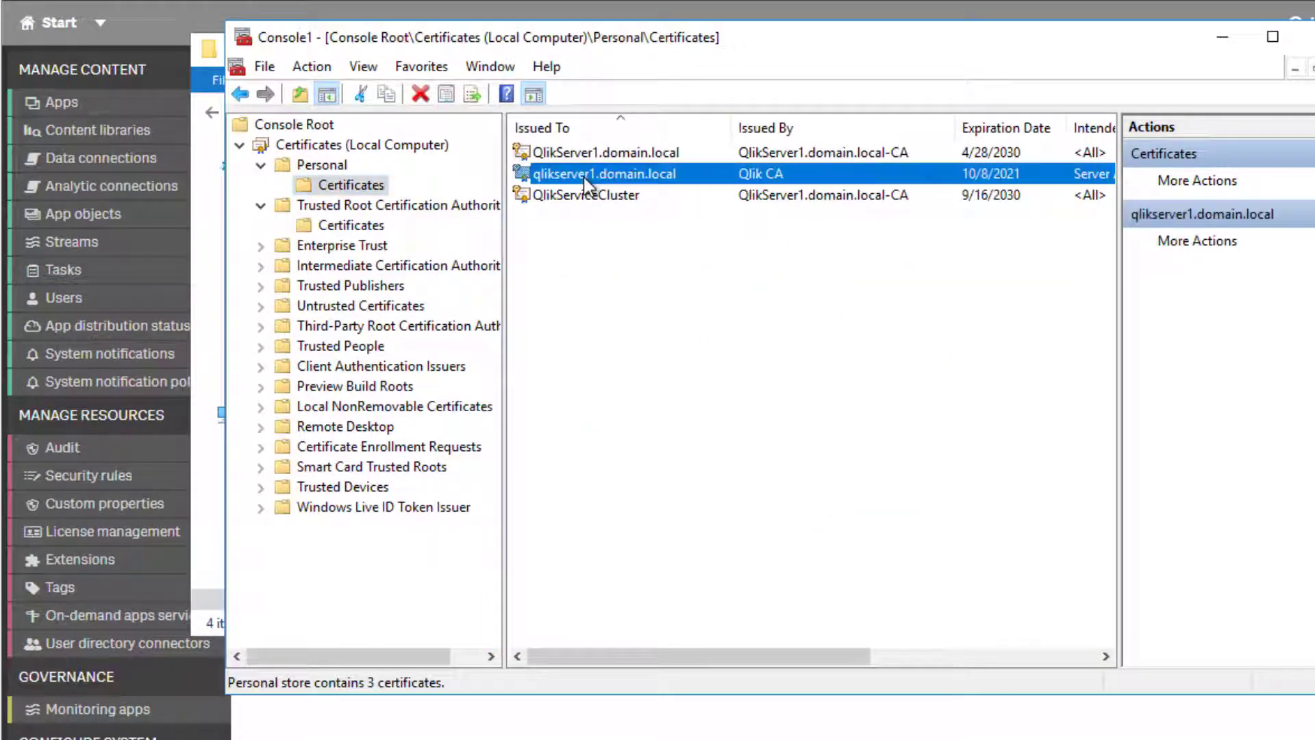
{"action": "double_click", "coordinate": [584, 176]}
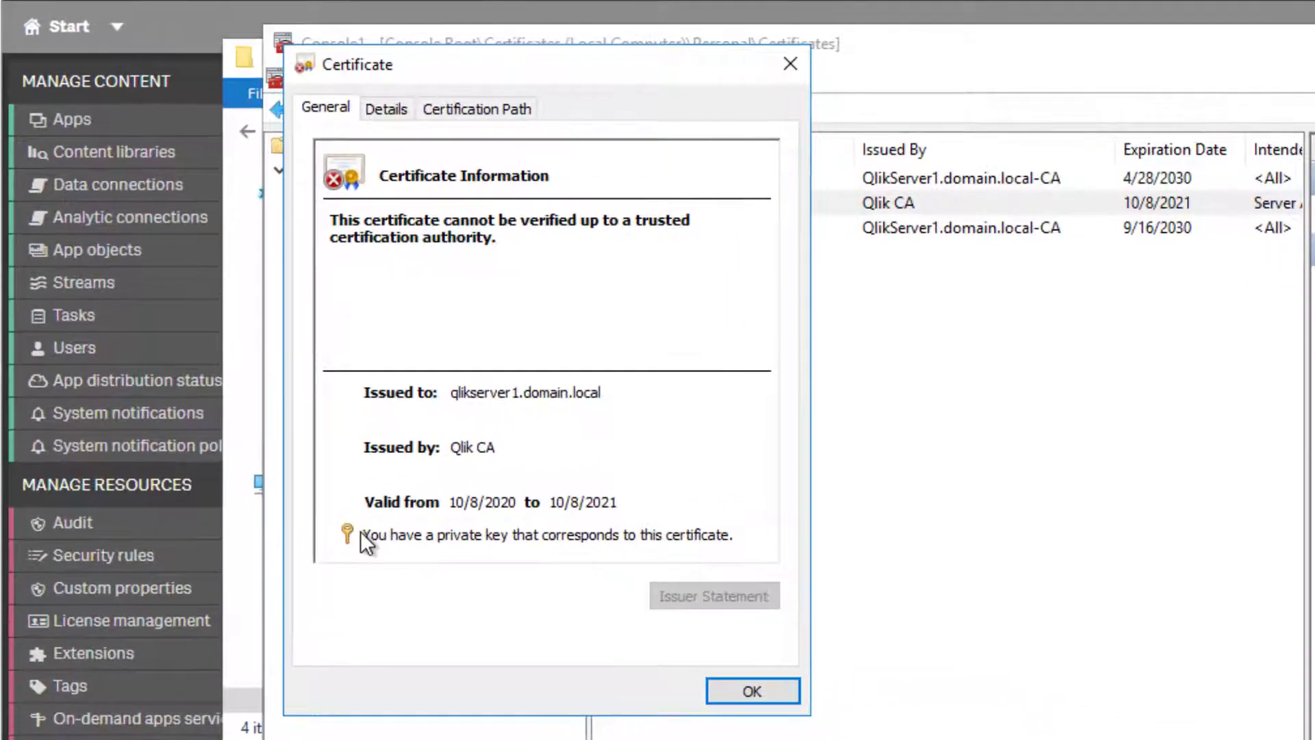
{"action": "left_click", "coordinate": [459, 113]}
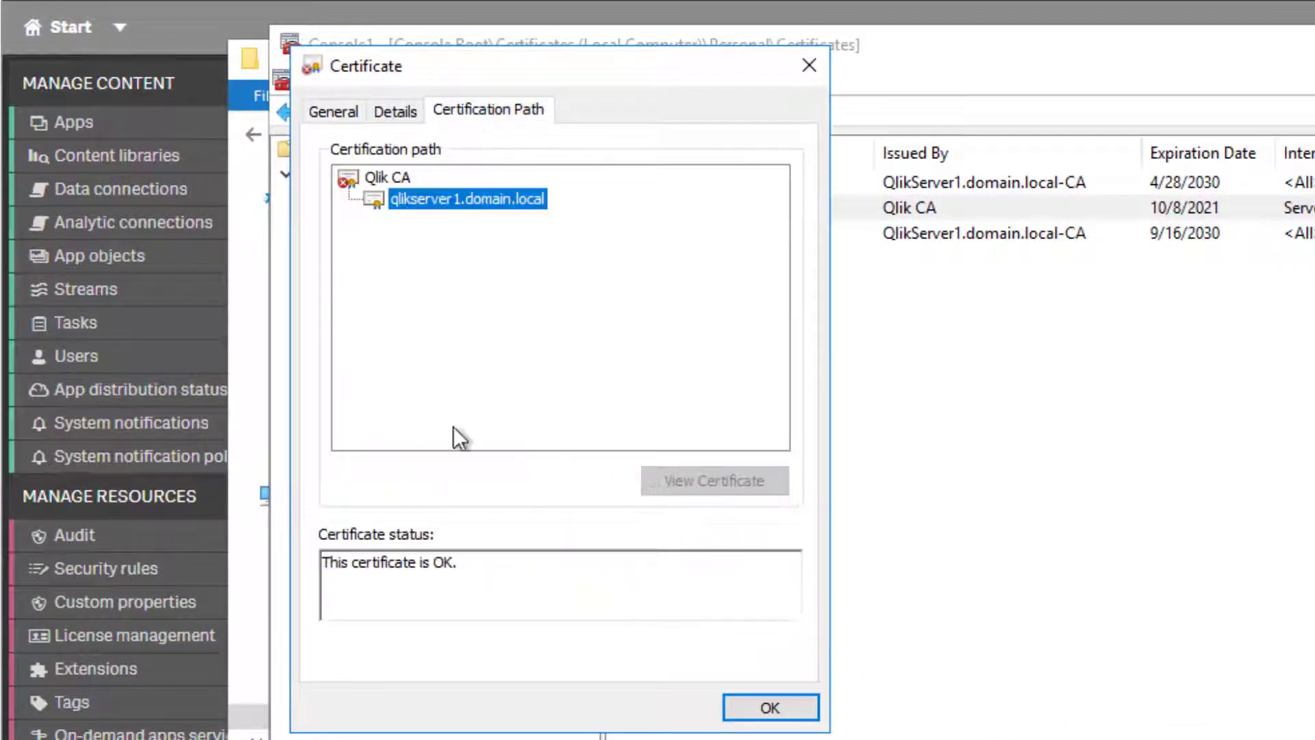
{"action": "left_click", "coordinate": [396, 177]}
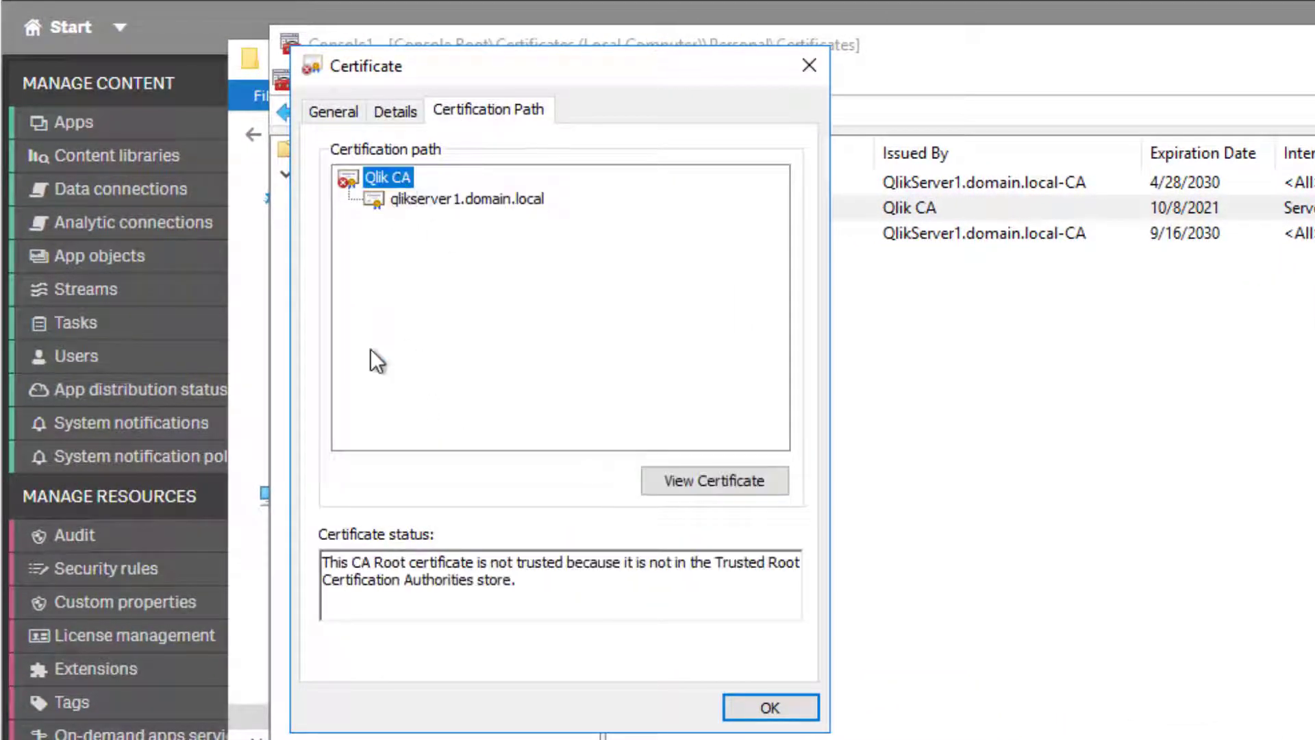
{"action": "left_click_drag", "start_coordinate": [324, 563], "coordinate": [613, 589]}
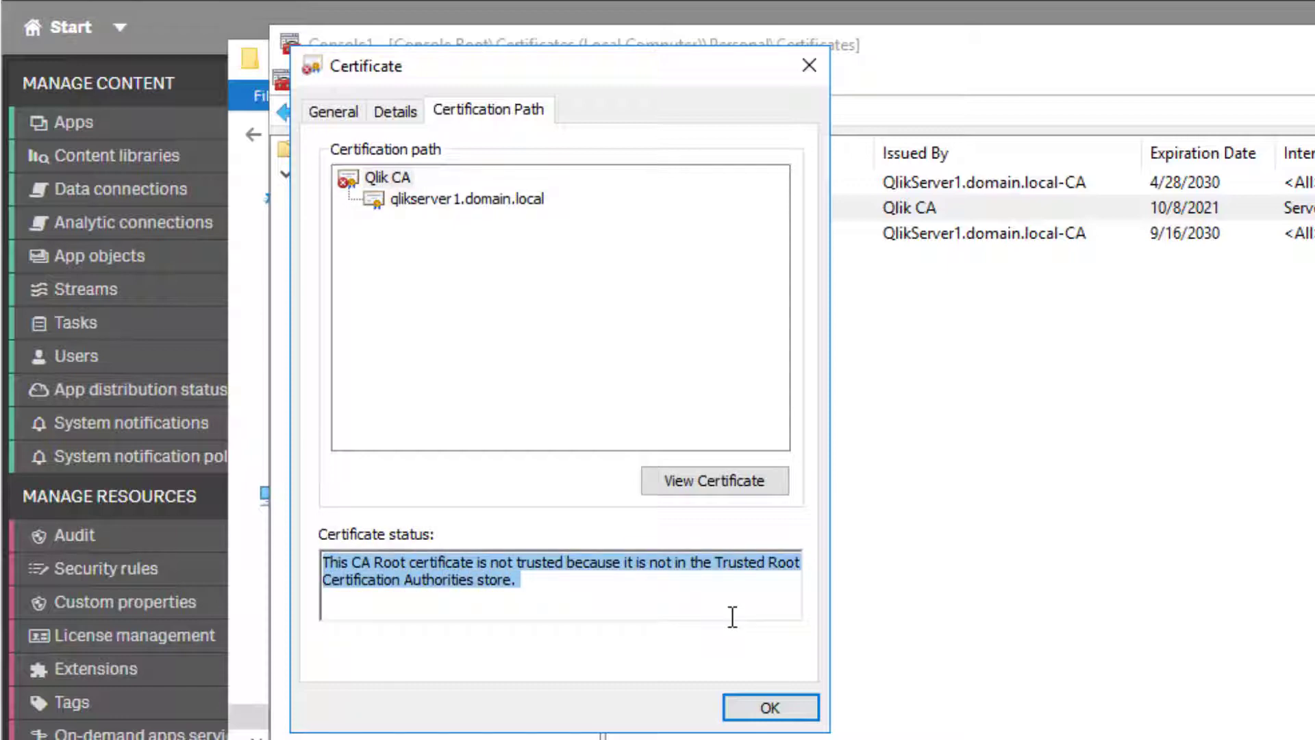
{"action": "left_click_drag", "start_coordinate": [533, 62], "coordinate": [1082, 115]}
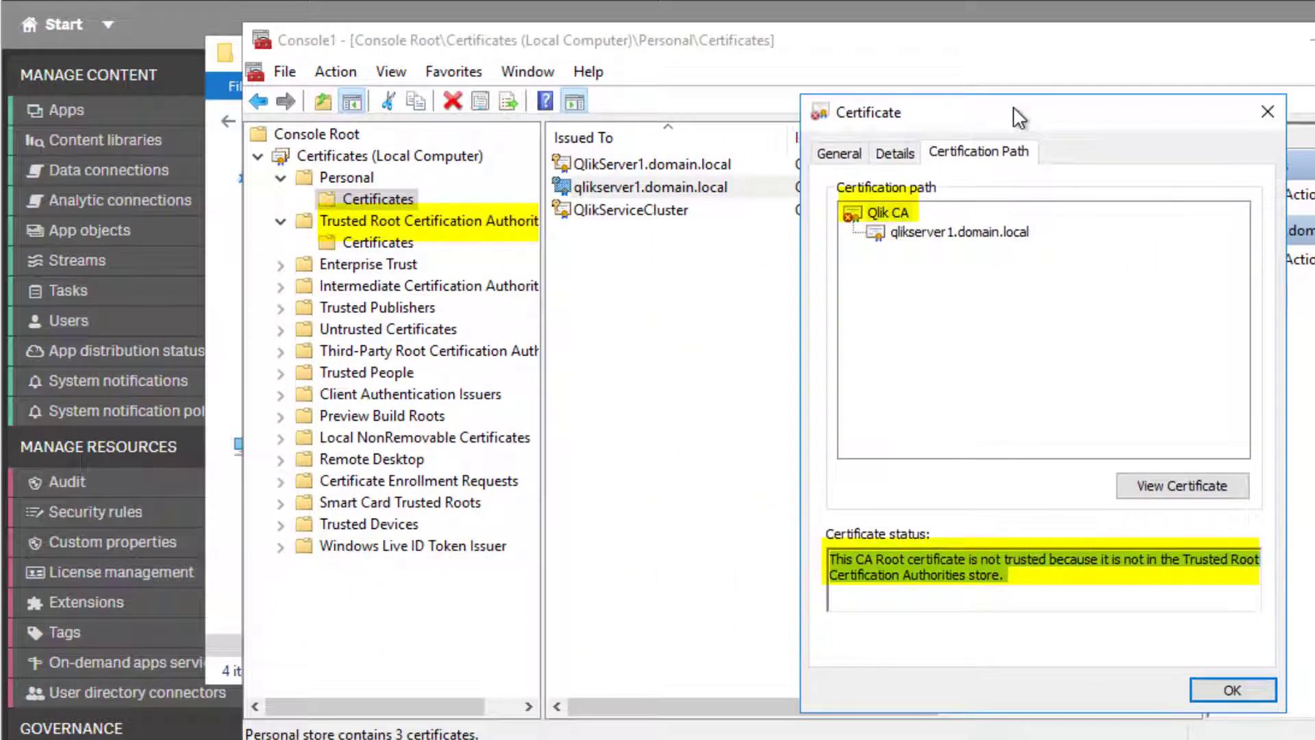
{"action": "left_click", "coordinate": [1252, 692]}
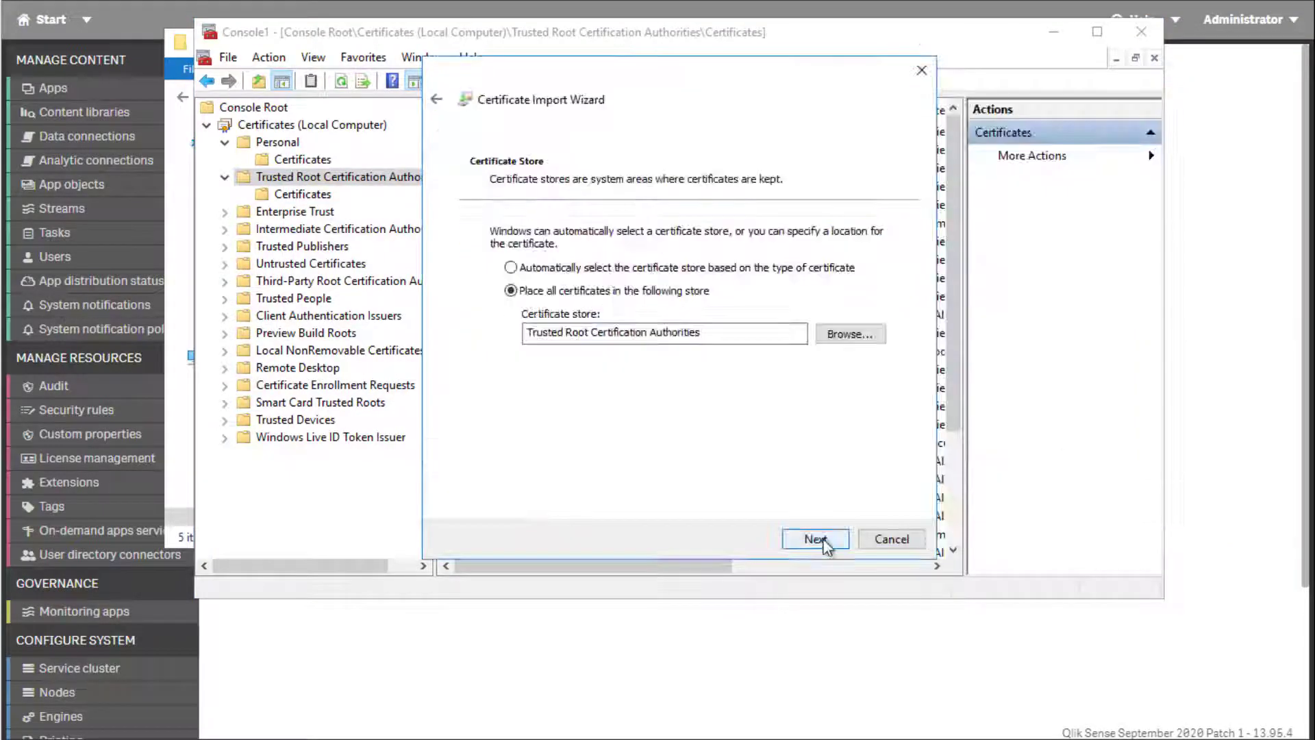
- Complete the import of the Qlik CA certificate into the Trusted Root Certification Authorities store and select it in the store
{"action": "left_click", "coordinate": [815, 538]}
{"action": "left_click", "coordinate": [810, 537]}
{"action": "left_click", "coordinate": [734, 419]}
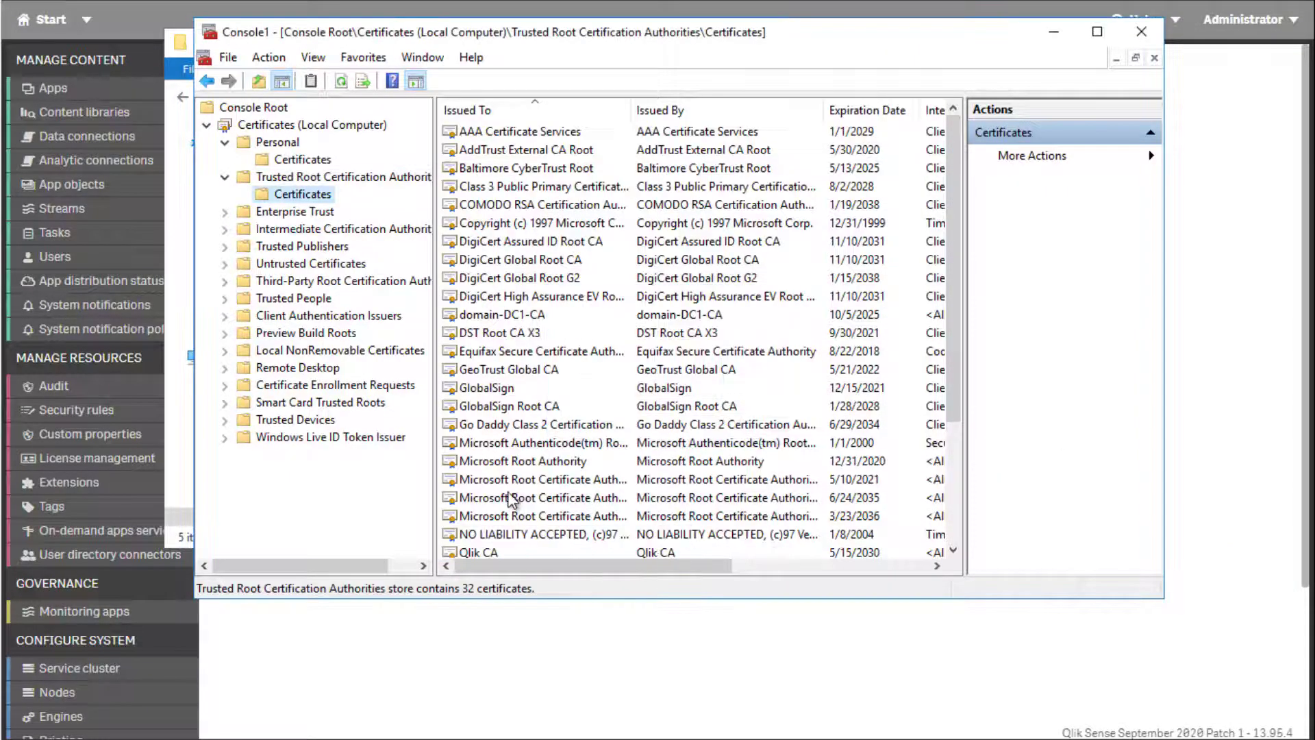
{"action": "left_click", "coordinate": [482, 387]}
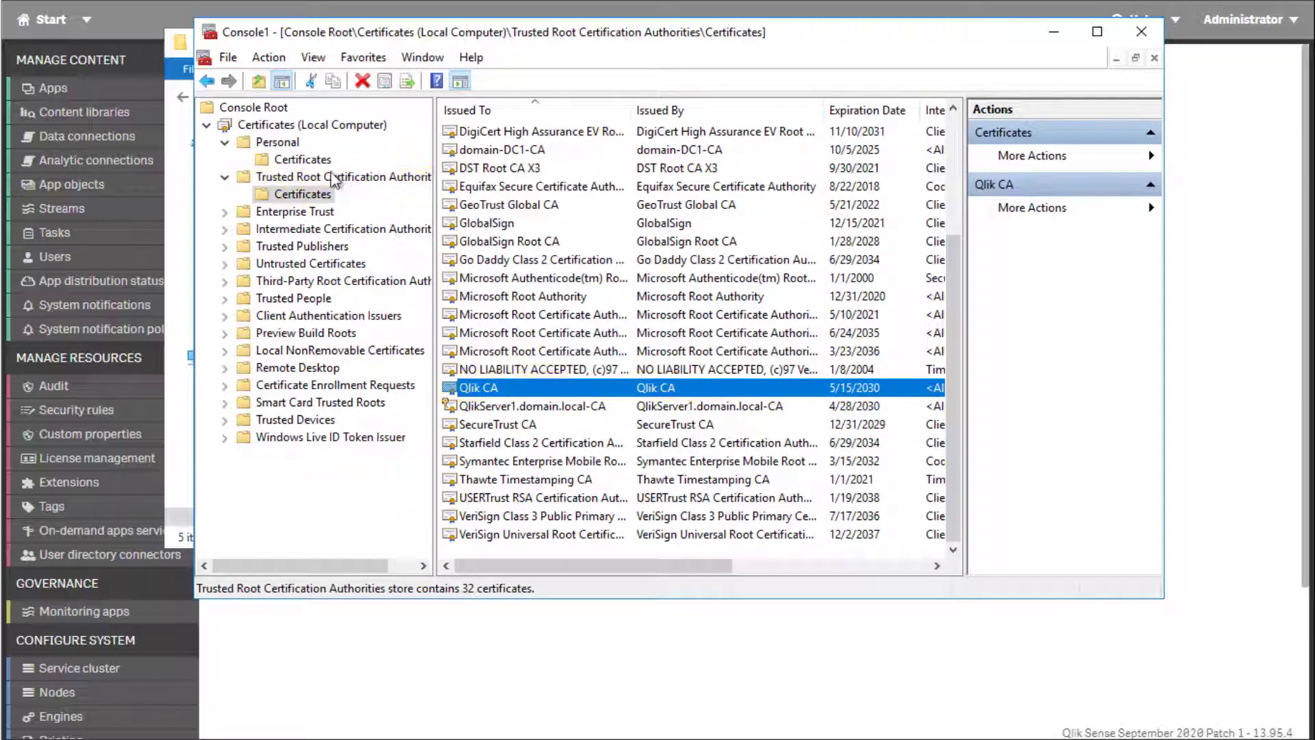
- Reopen the personal qlikserver1.domain.local certificate issued by Qlik CA and check the Qlik CA status in its certification path
{"action": "left_click", "coordinate": [312, 160]}
{"action": "double_click", "coordinate": [487, 150]}
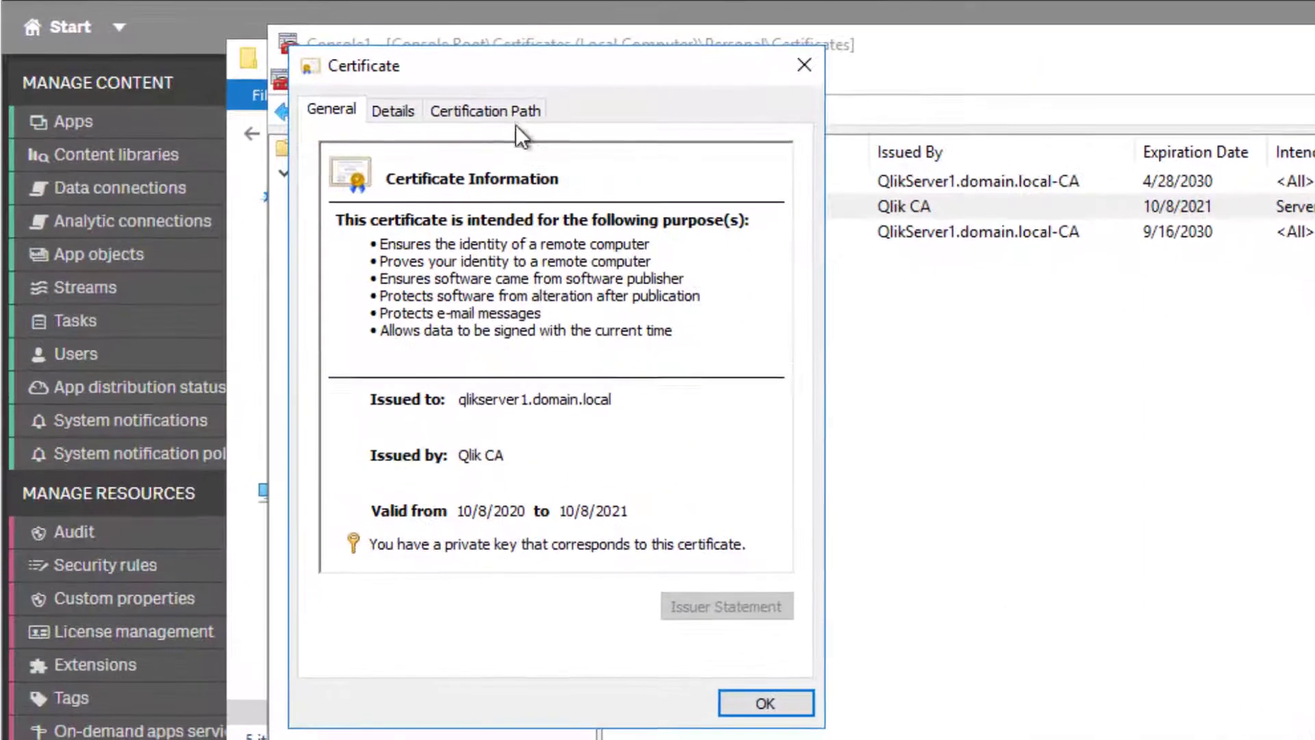
{"action": "left_click", "coordinate": [414, 91]}
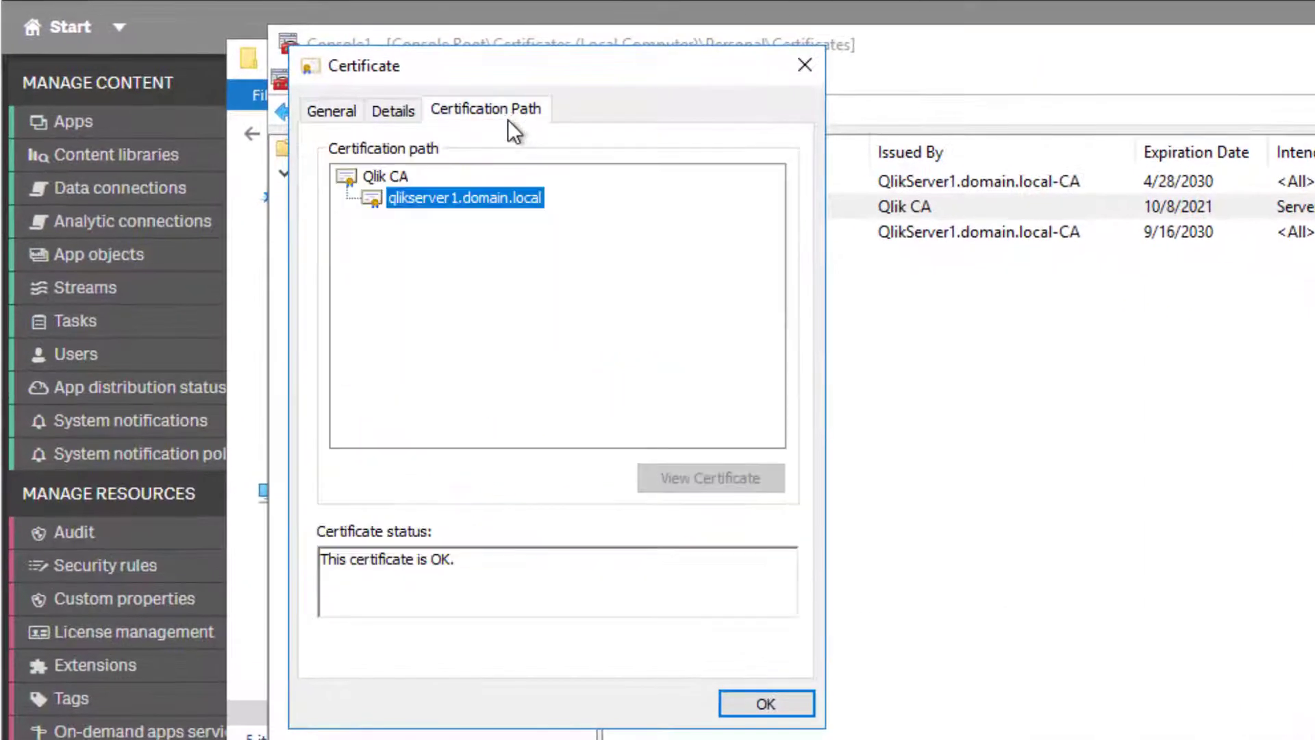
{"action": "left_click", "coordinate": [391, 175]}
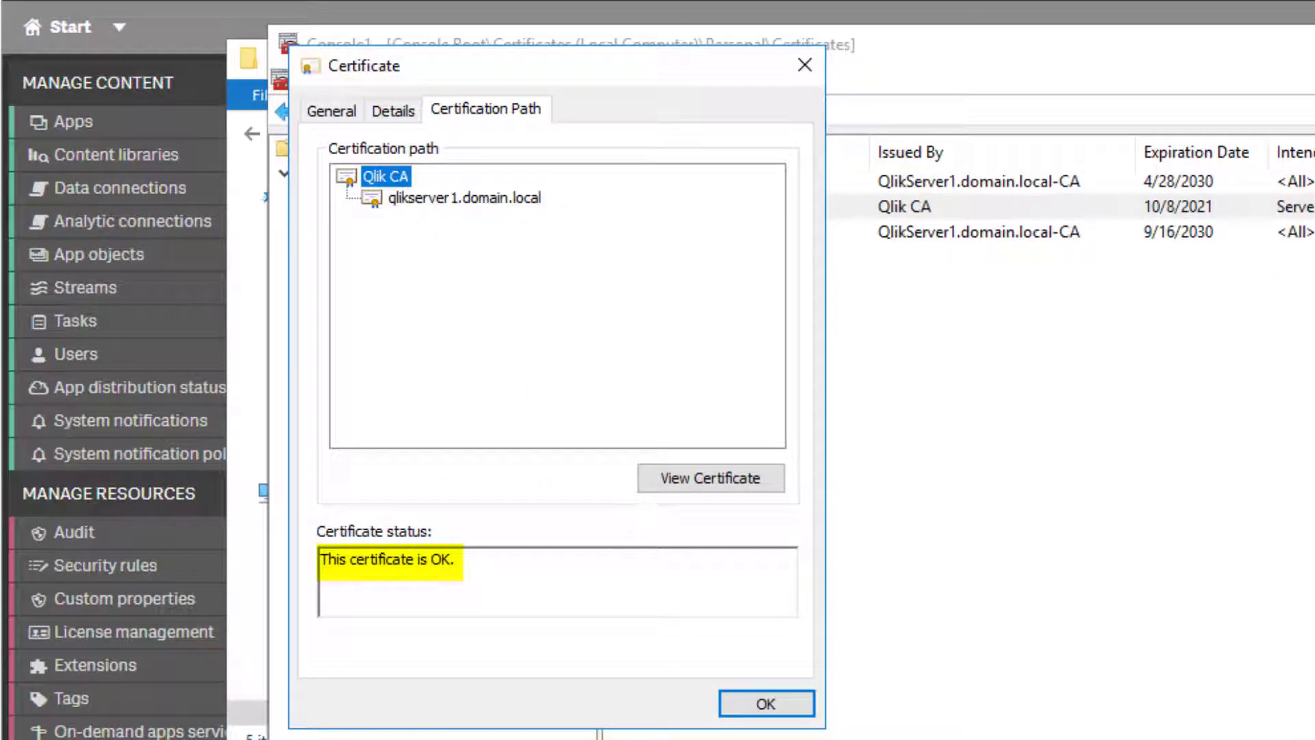
- Examine the DNS names in the certificate's Subject Alternative Name field, then close the certificate
{"action": "left_click", "coordinate": [393, 110]}
{"action": "scroll", "coordinate": [466, 301], "scroll_direction": "down", "scroll_amount": 1}
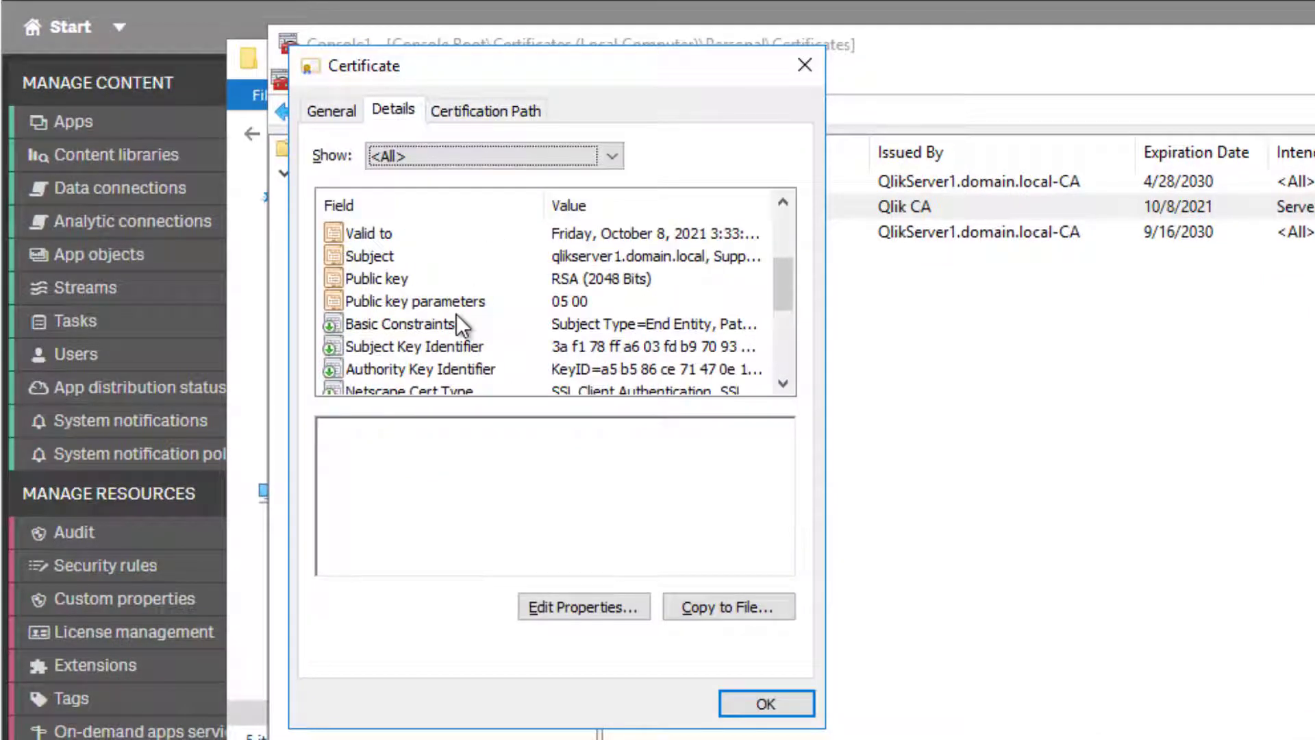
{"action": "scroll", "coordinate": [456, 314], "scroll_direction": "down", "scroll_amount": 2}
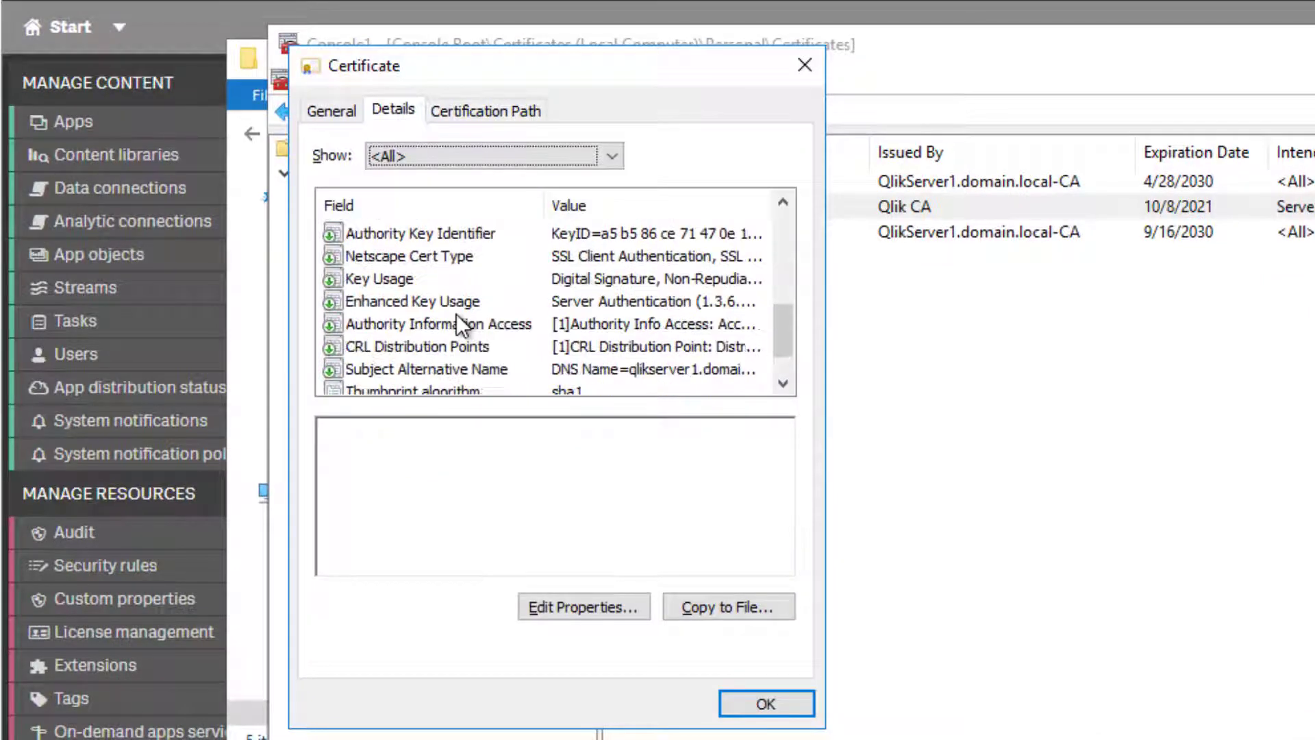
{"action": "left_click", "coordinate": [458, 370]}
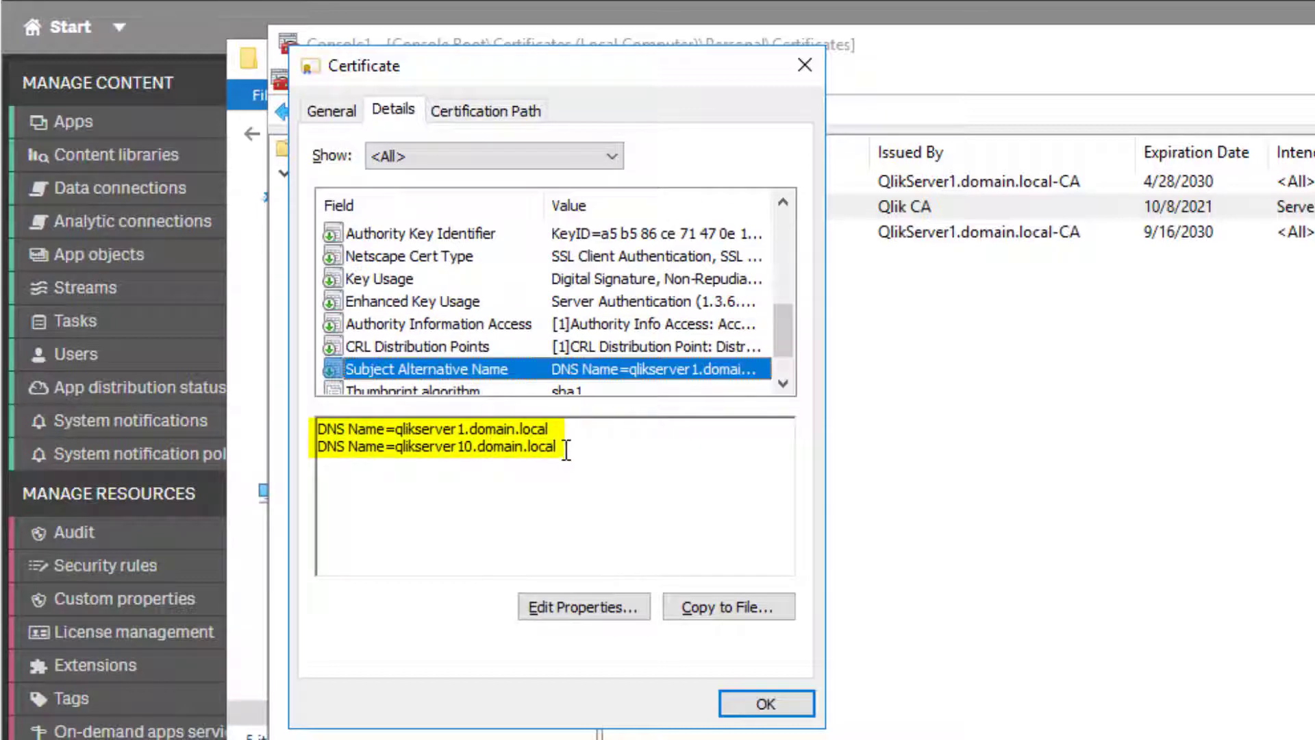
{"action": "left_click_drag", "start_coordinate": [565, 448], "coordinate": [284, 428]}
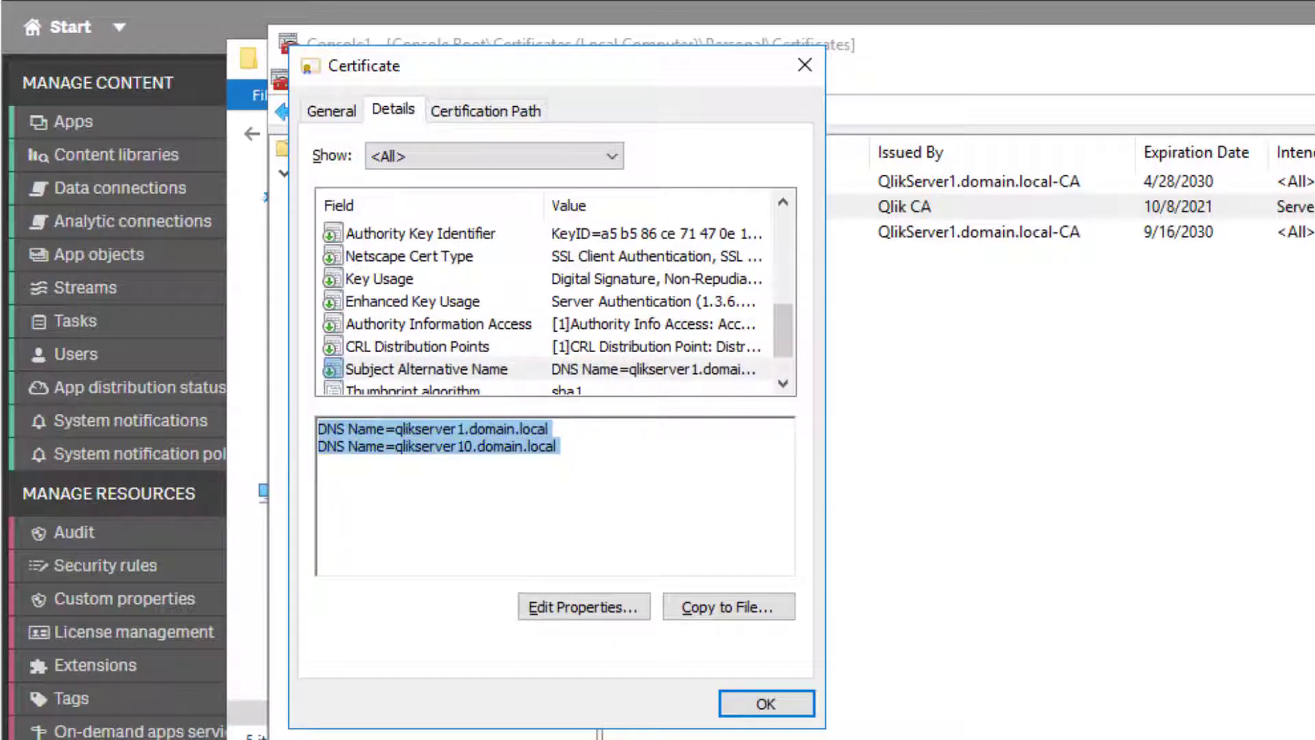
{"action": "left_click", "coordinate": [766, 502]}
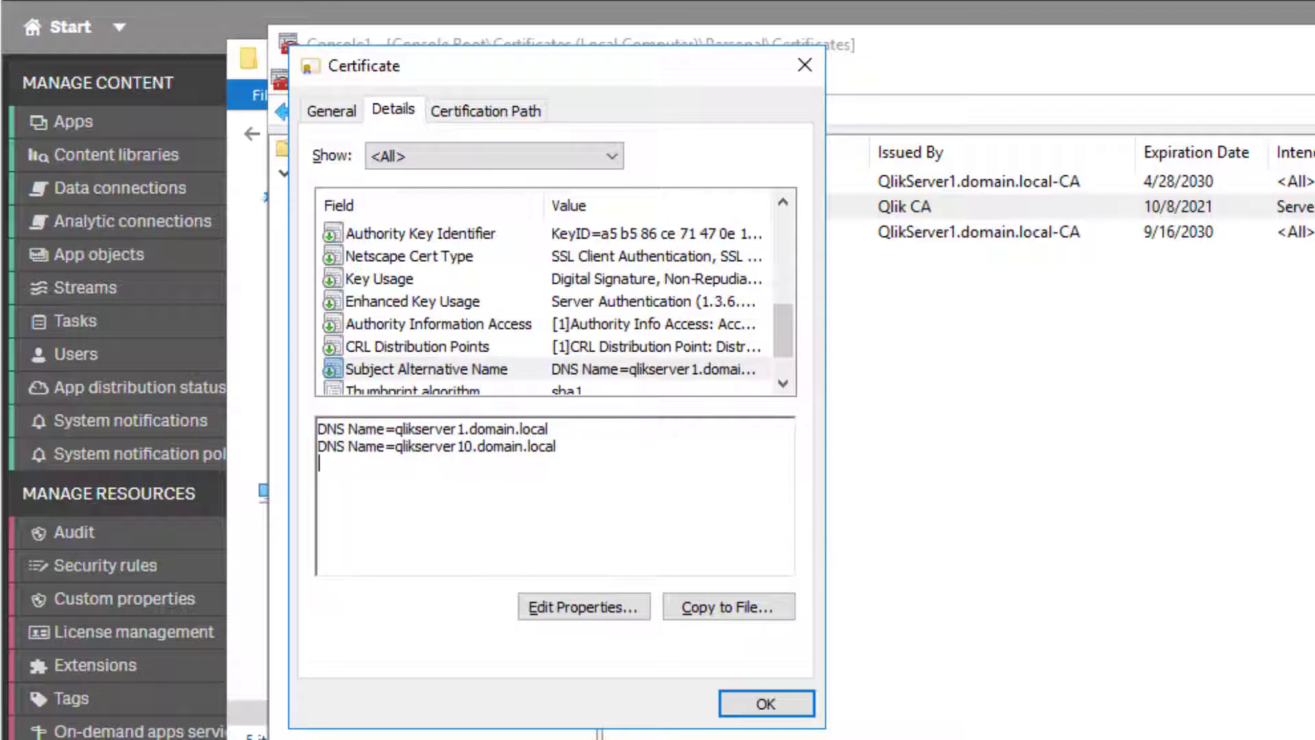
{"action": "left_click", "coordinate": [740, 704]}
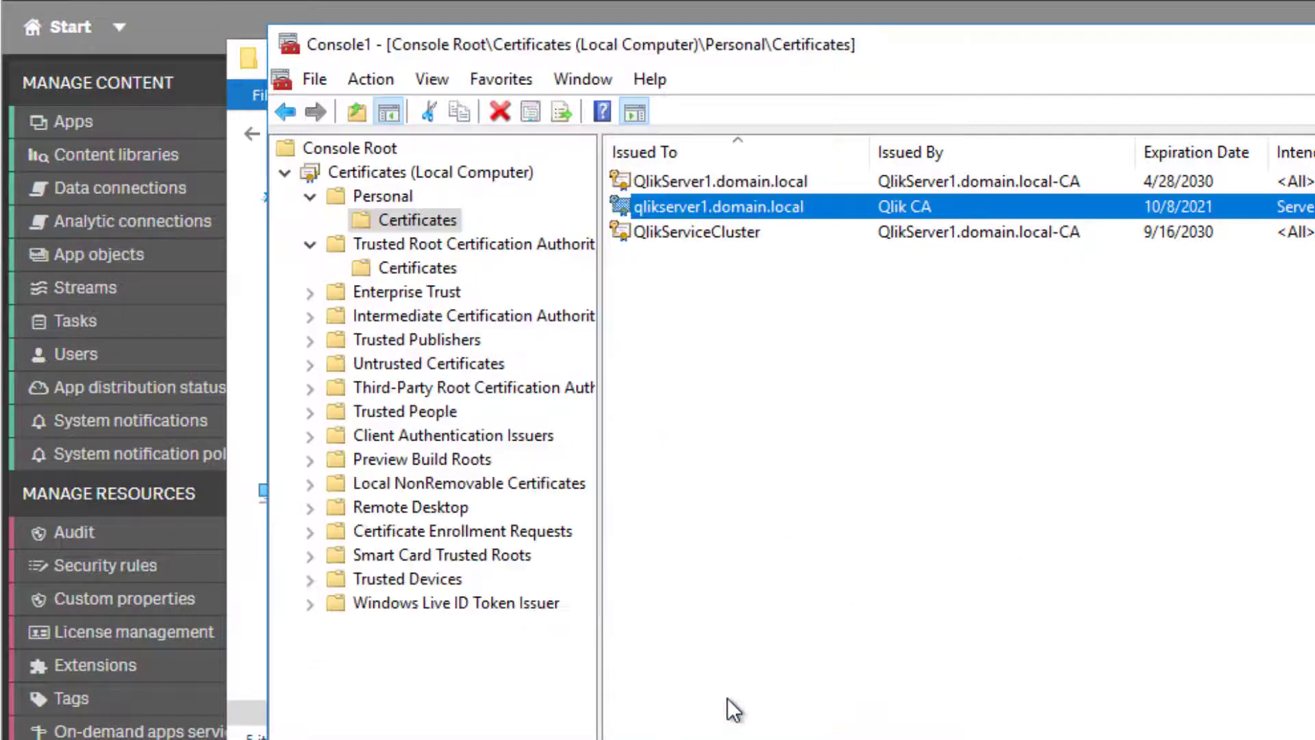
- Add the Qlik Sense Service Users group to the qlikserver1.domain.local certificate's private key permissions and open that local group for inspection
{"action": "right_click", "coordinate": [693, 208]}
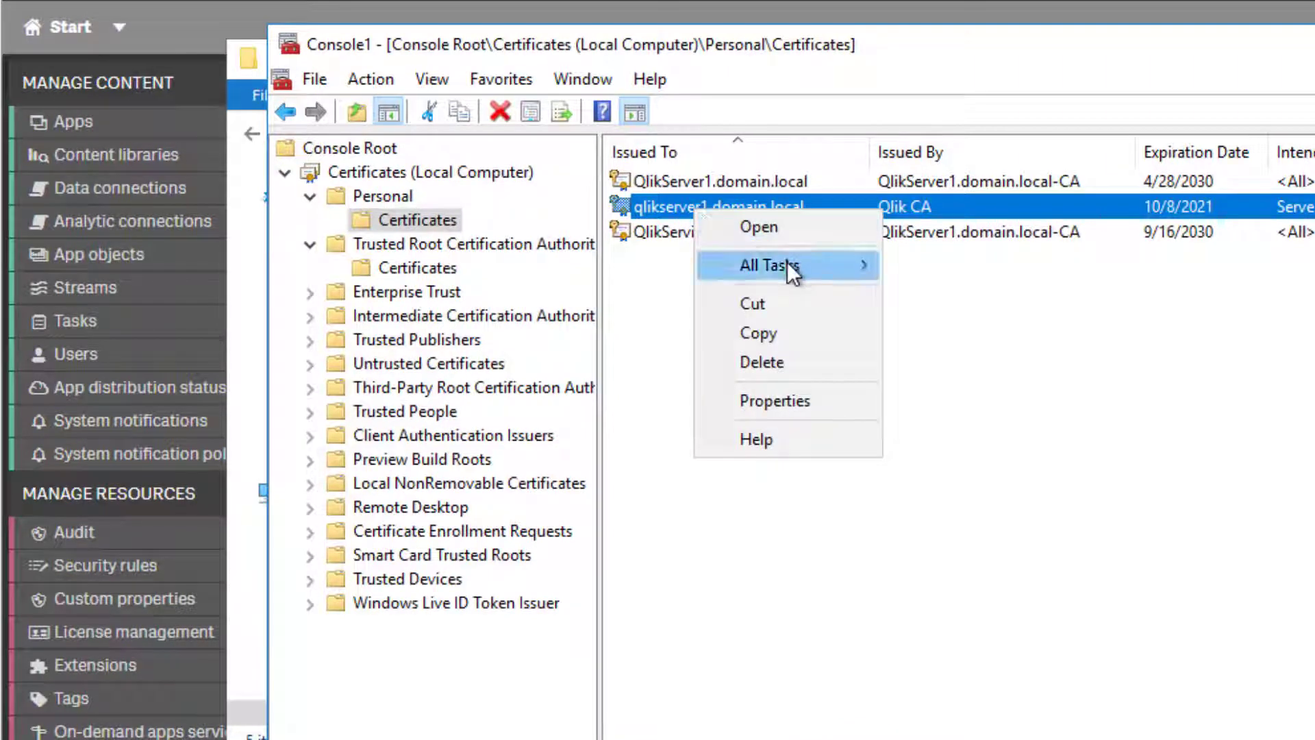
{"action": "mouse_move", "coordinate": [787, 262]}
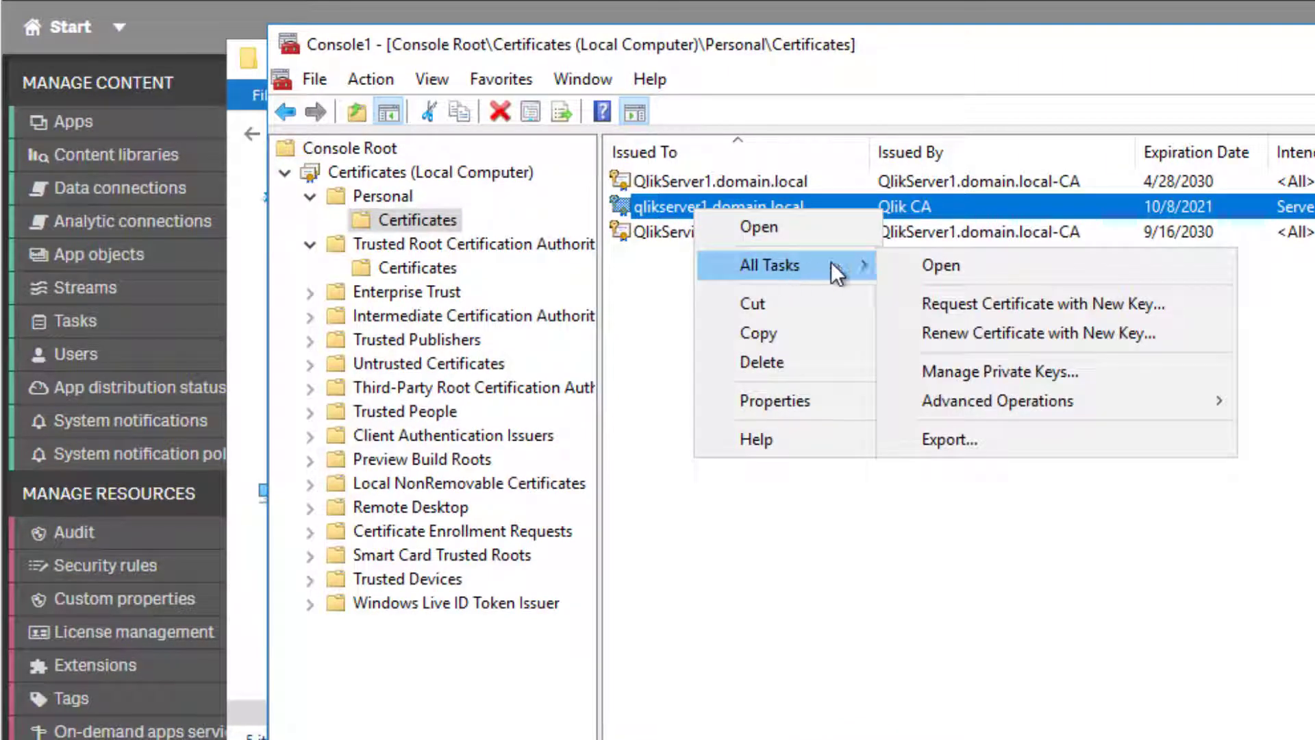
{"action": "left_click", "coordinate": [979, 370]}
{"action": "left_click", "coordinate": [574, 320]}
{"action": "type", "text": "Qlik"}
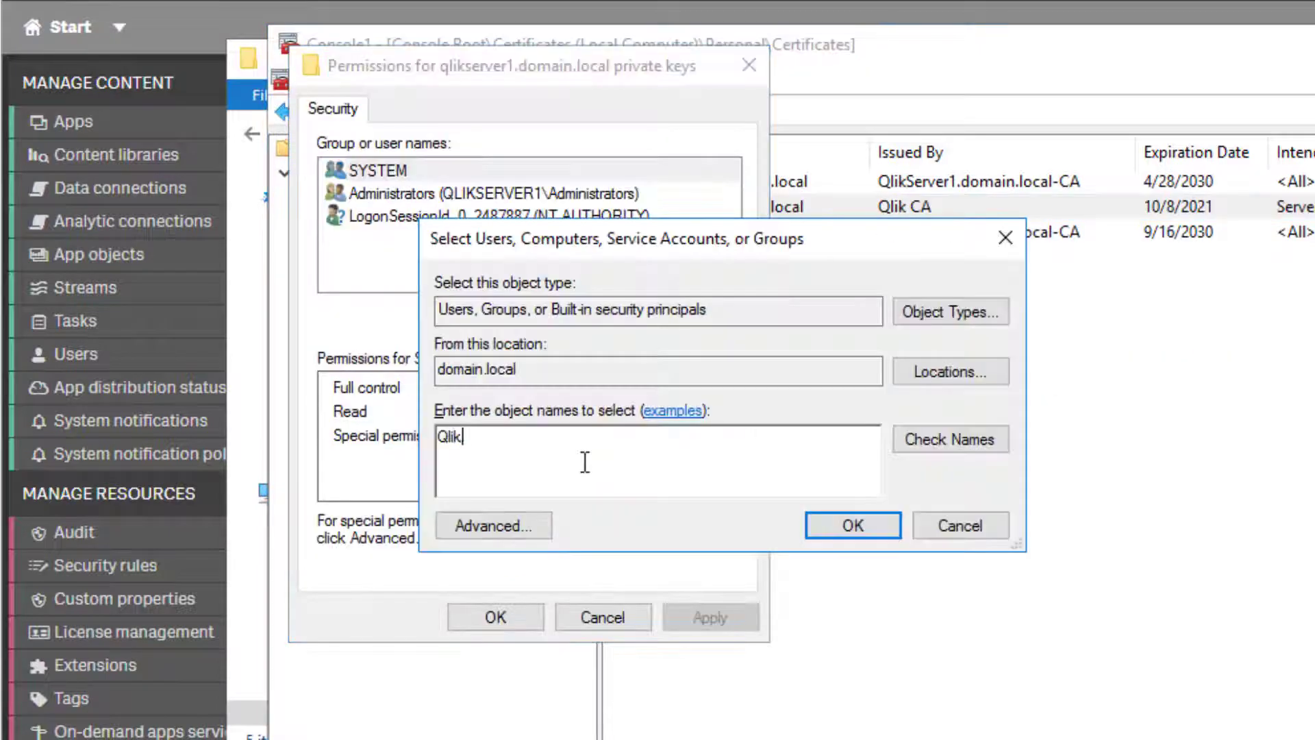
{"action": "type", "text": " Sense Service Users"}
{"action": "left_click", "coordinate": [949, 371]}
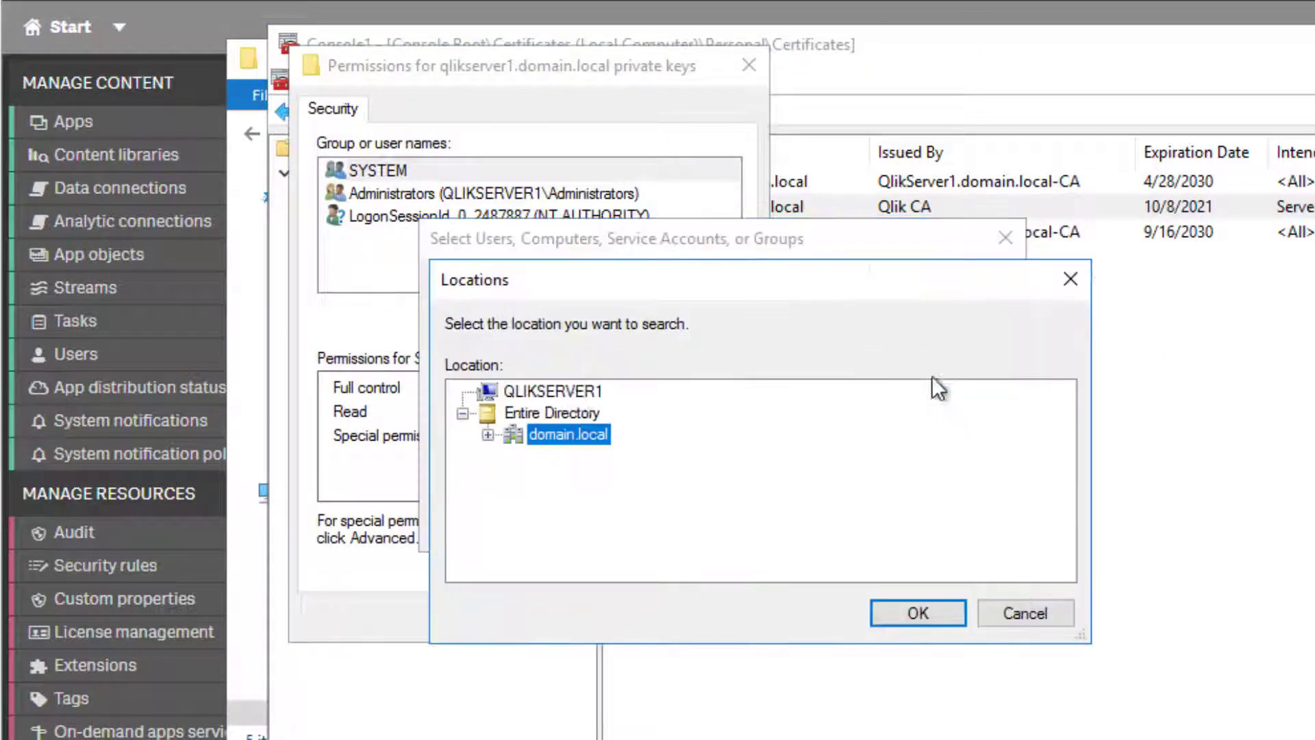
{"action": "left_click", "coordinate": [904, 611]}
{"action": "left_click", "coordinate": [925, 444]}
{"action": "left_click", "coordinate": [851, 524]}
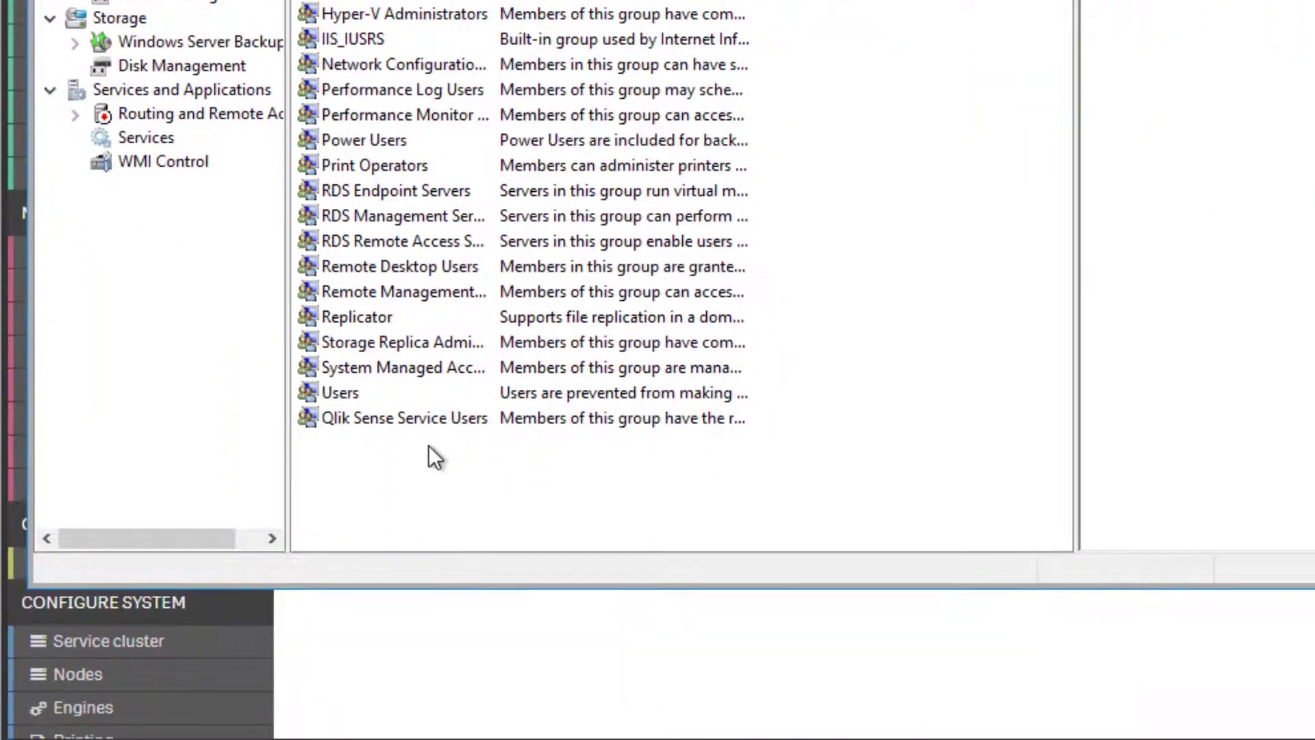
{"action": "double_click", "coordinate": [422, 418]}
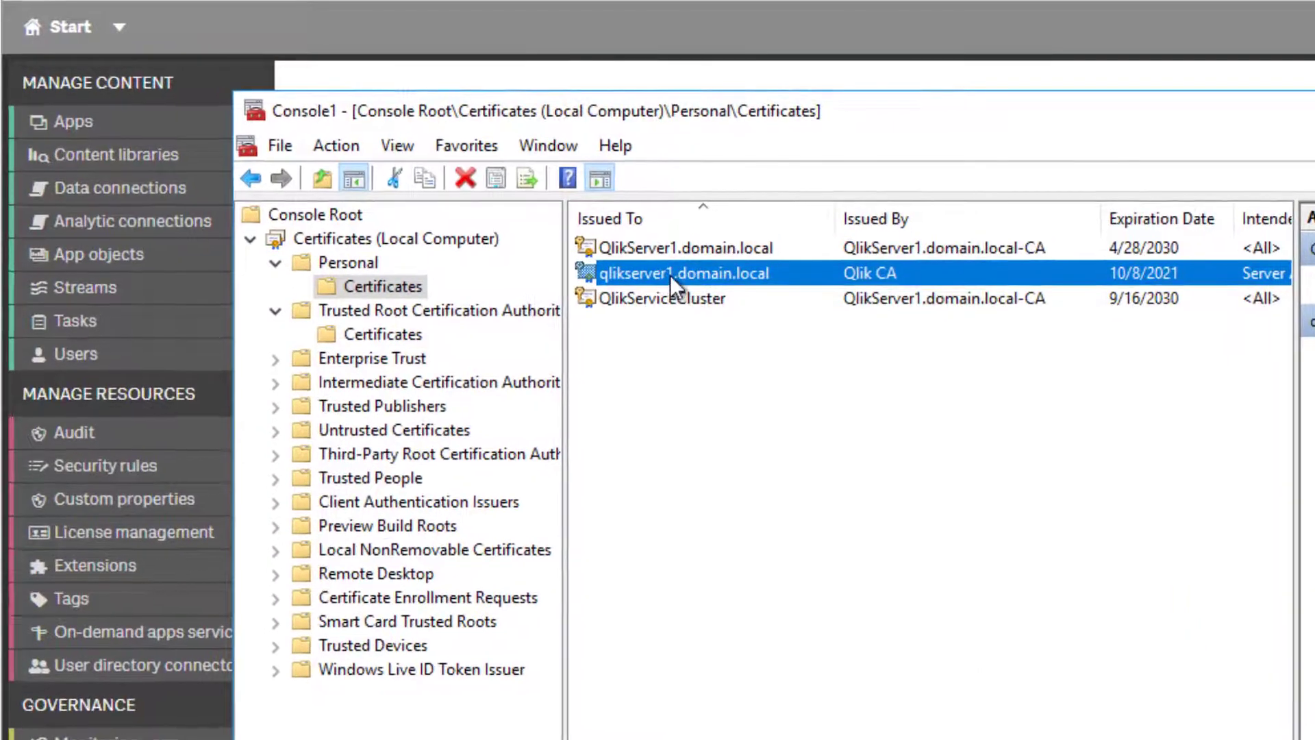
- Copy the thumbprint from the qlikserver1.domain.local certificate issued by Qlik CA into a new Notepad++ document
{"action": "double_click", "coordinate": [670, 274]}
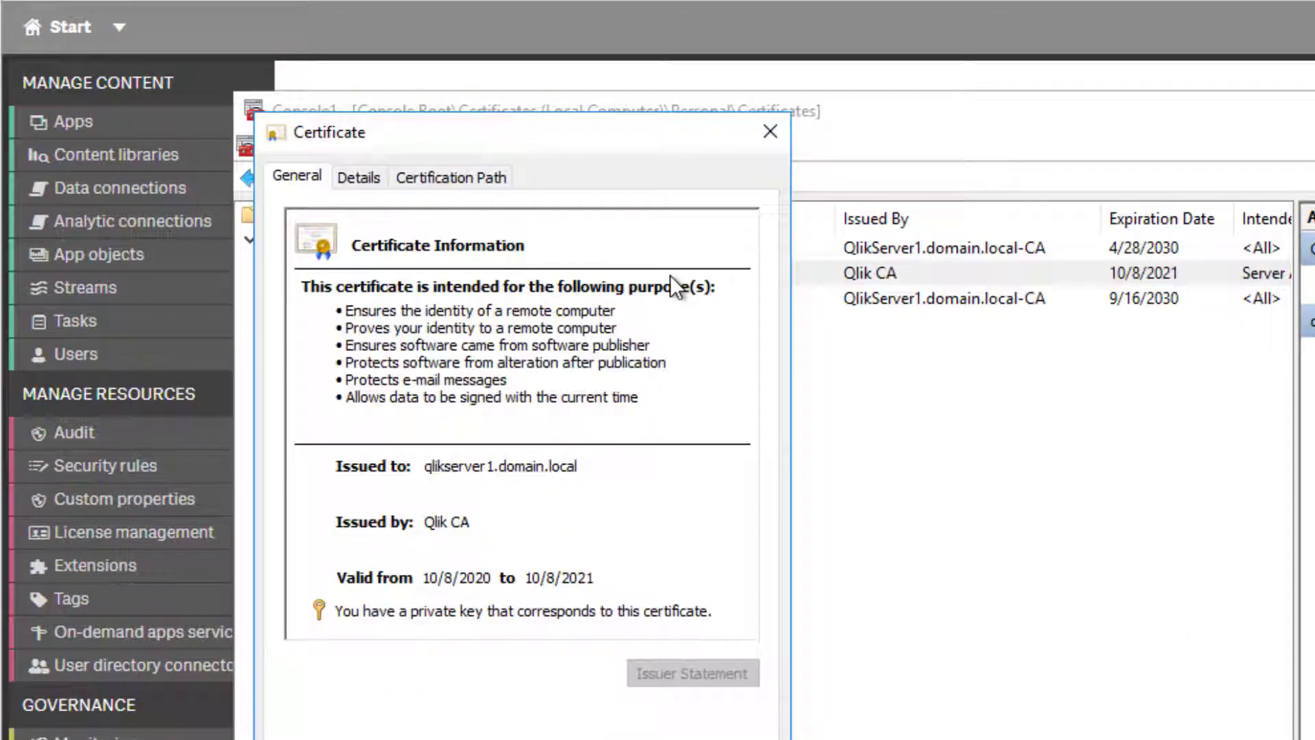
{"action": "left_click", "coordinate": [365, 176]}
{"action": "left_click_drag", "start_coordinate": [749, 310], "coordinate": [751, 415]}
{"action": "left_click", "coordinate": [372, 432]}
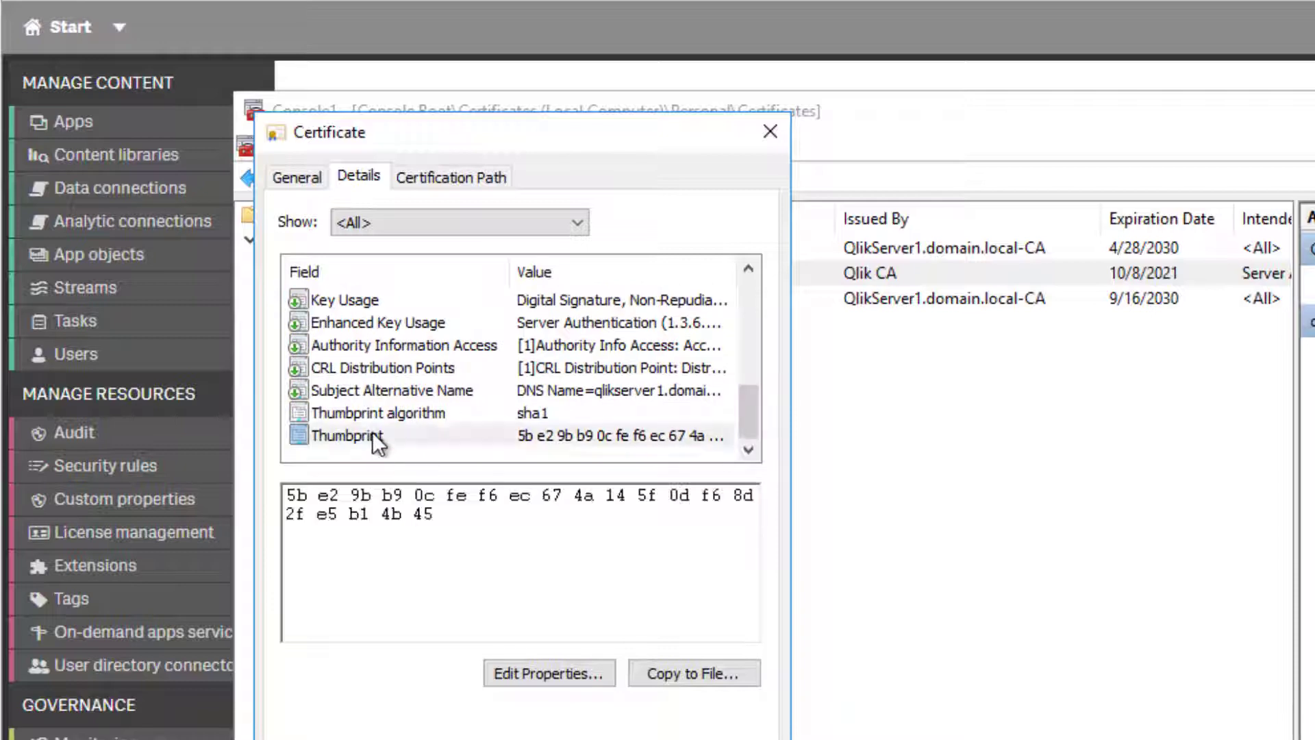
{"action": "left_click_drag", "start_coordinate": [439, 515], "coordinate": [283, 504]}
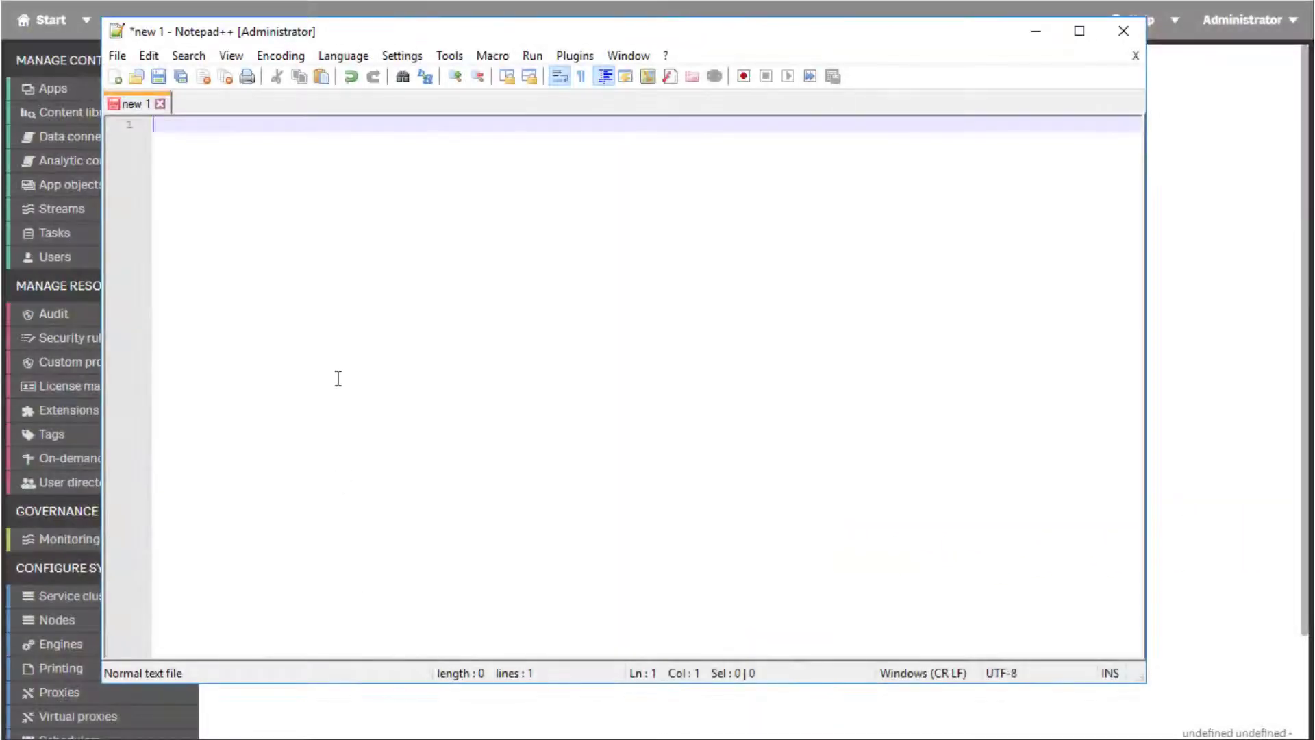
{"action": "type", "text": "5b e2 9b b9 0c fe f6 ec 67 4a 14 5f 0d f6 8d 2f e5 b1 4b 45"}
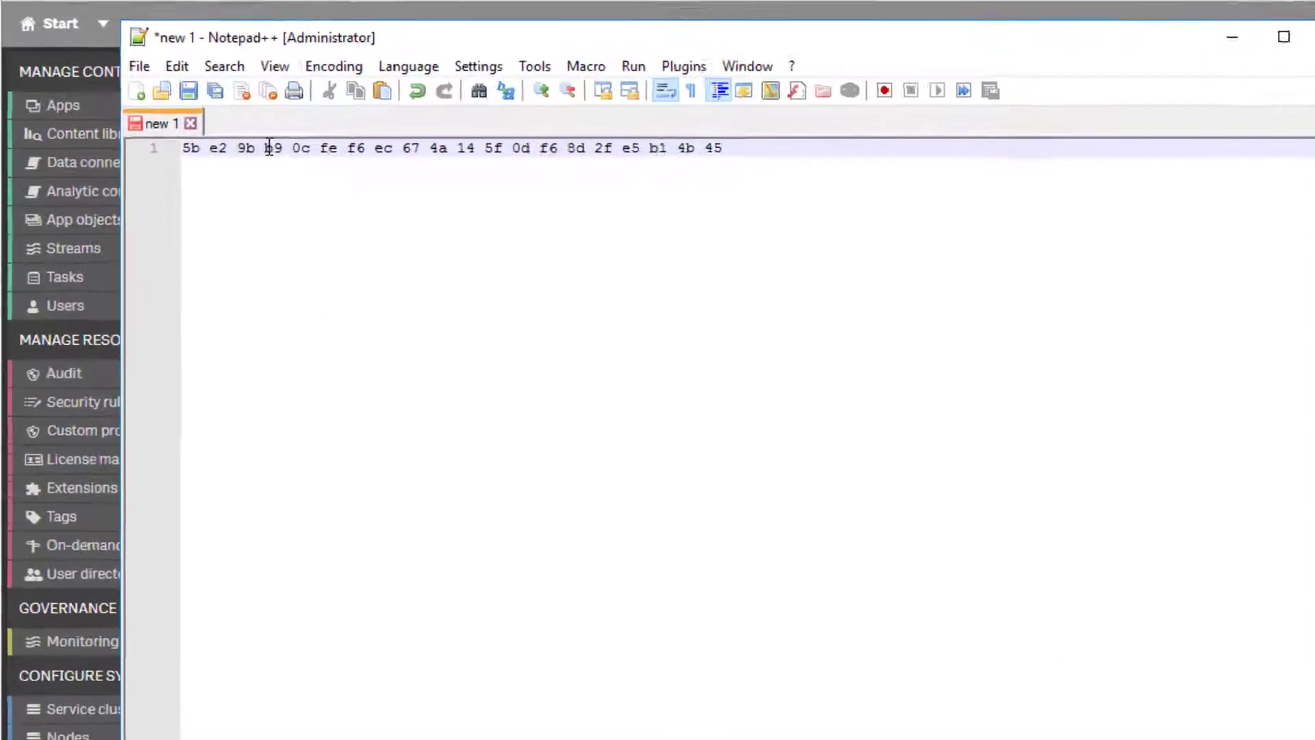
- Switch the document's encoding to ANSI and delete the hidden characters in front of the thumbprint
{"action": "left_click", "coordinate": [357, 74]}
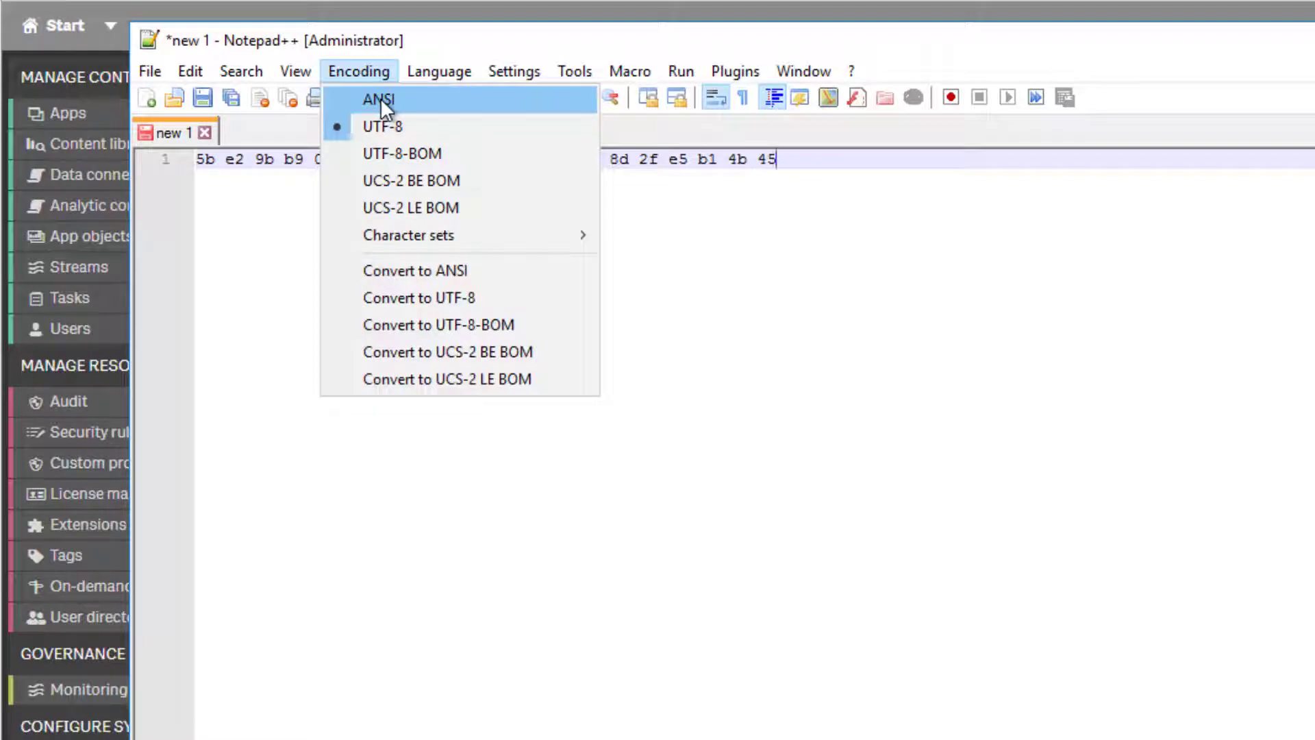
{"action": "left_click", "coordinate": [380, 97]}
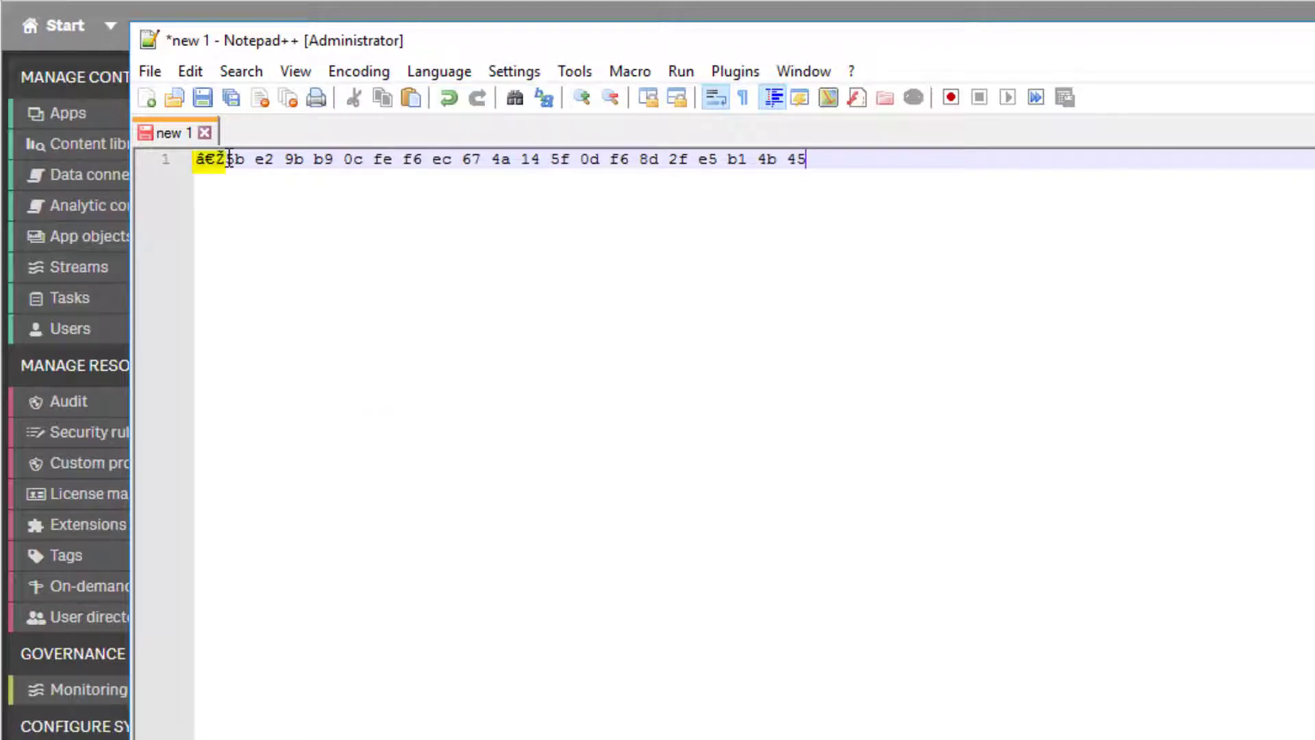
{"action": "left_click_drag", "start_coordinate": [209, 159], "coordinate": [225, 159]}
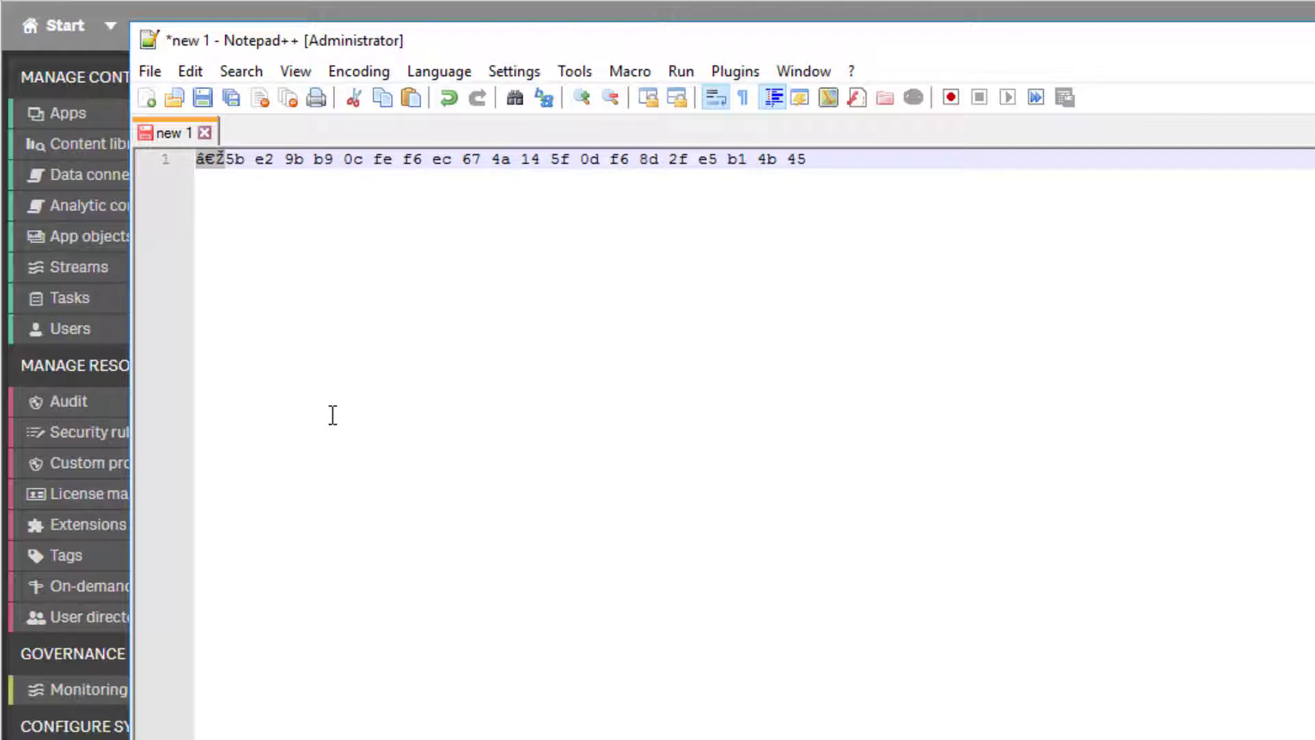
{"action": "key", "text": "Delete"}
- Remove all spaces between the thumbprint's byte pairs and copy the resulting string
{"action": "key", "text": "Right"}
{"action": "key", "text": "Delete"}
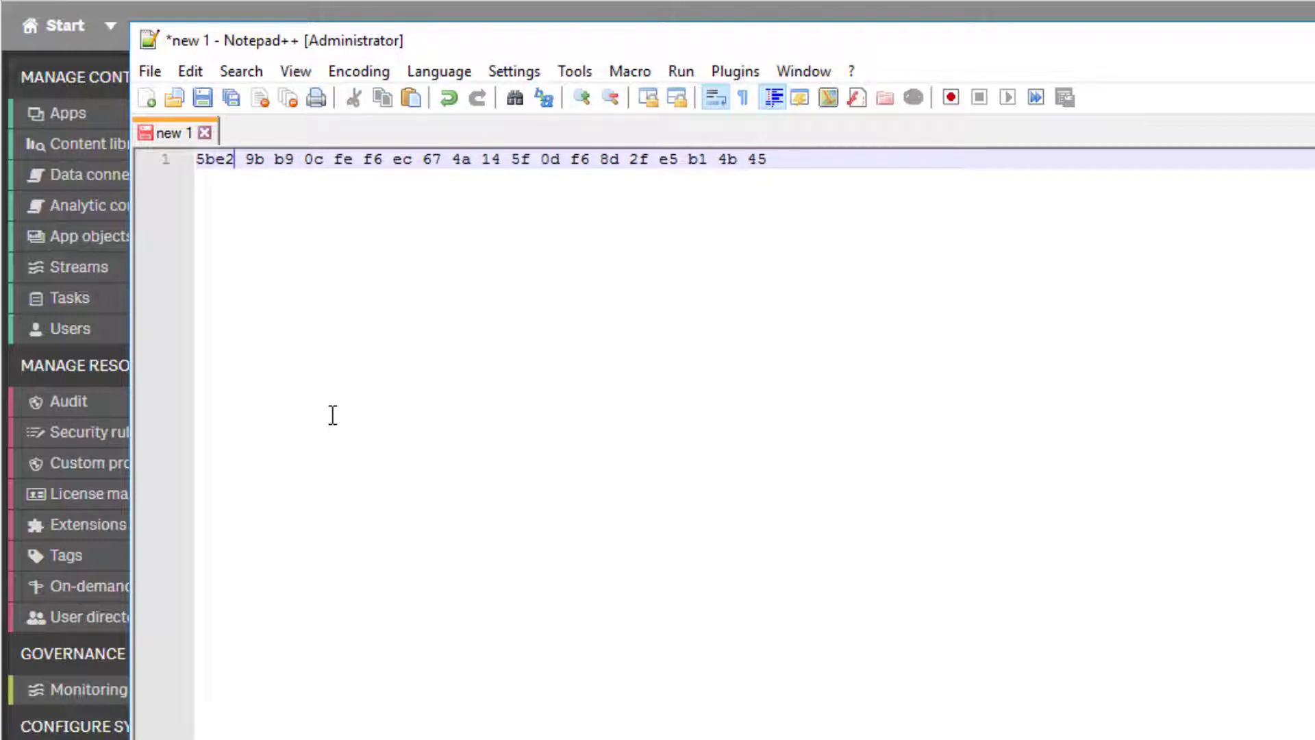
{"action": "key", "text": "Right"}
{"action": "key", "text": "Right"}
{"action": "key", "text": "Delete"}
{"action": "key", "text": "Right"}
{"action": "key", "text": "Right"}
{"action": "key", "text": "Delete"}
{"action": "key", "text": "Right"}
{"action": "key", "text": "Right"}
{"action": "key", "text": "Delete"}
{"action": "key", "text": "Right"}
{"action": "key", "text": "Right"}
{"action": "key", "text": "Delete"}
{"action": "key", "text": "Right"}
{"action": "key", "text": "Right"}
{"action": "key", "text": "Delete"}
{"action": "key", "text": "Right"}
{"action": "key", "text": "Right"}
{"action": "key", "text": "Delete"}
{"action": "key", "text": "Right"}
{"action": "key", "text": "Right"}
{"action": "key", "text": "Delete"}
{"action": "key", "text": "Right"}
{"action": "key", "text": "Right"}
{"action": "key", "text": "Delete"}
{"action": "key", "text": "Right"}
{"action": "key", "text": "Right"}
{"action": "key", "text": "Delete"}
{"action": "key", "text": "Right"}
{"action": "key", "text": "Right"}
{"action": "key", "text": "Delete"}
{"action": "key", "text": "Right"}
{"action": "key", "text": "Right"}
{"action": "key", "text": "Delete"}
{"action": "key", "text": "Right"}
{"action": "key", "text": "Right"}
{"action": "key", "text": "Delete"}
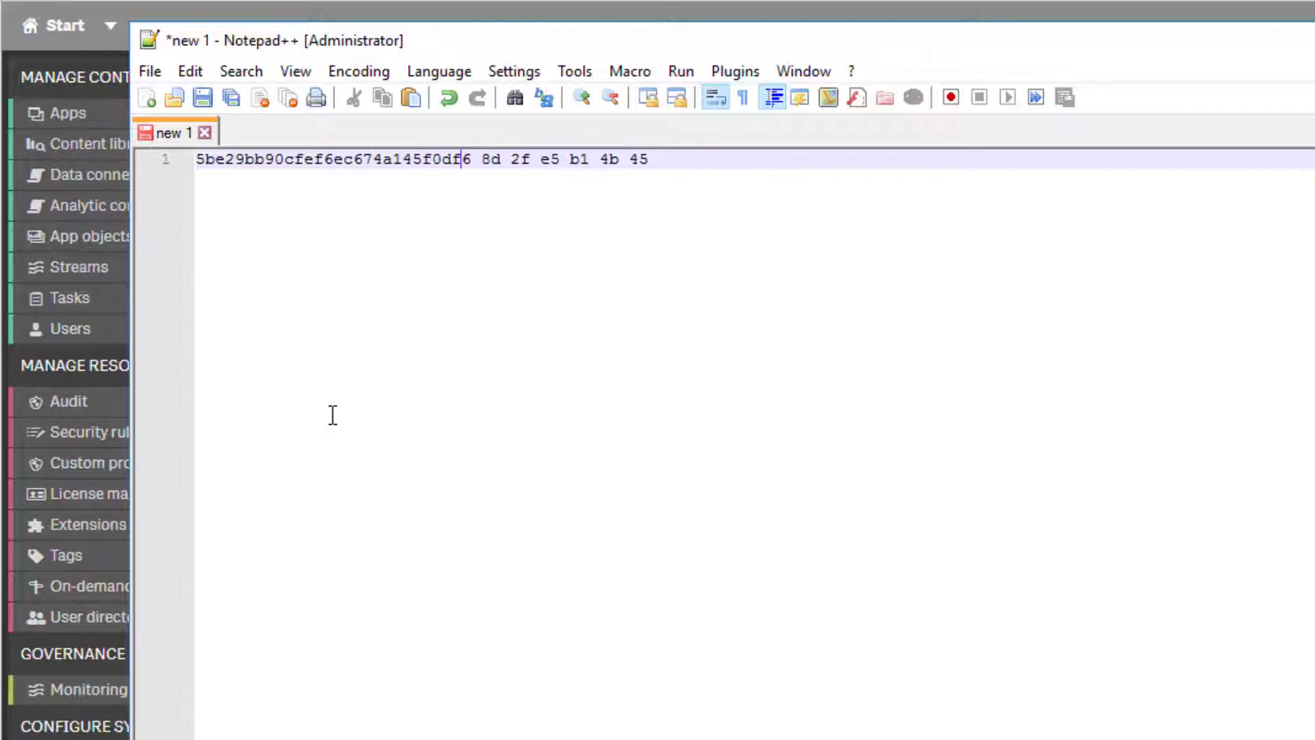
{"action": "key", "text": "Right"}
{"action": "key", "text": "Right"}
{"action": "key", "text": "Delete"}
{"action": "key", "text": "Right"}
{"action": "key", "text": "Right"}
{"action": "key", "text": "Delete"}
{"action": "key", "text": "Right"}
{"action": "key", "text": "Right"}
{"action": "key", "text": "Delete"}
{"action": "key", "text": "Right"}
{"action": "key", "text": "Right"}
{"action": "key", "text": "Delete"}
{"action": "key", "text": "Right"}
{"action": "key", "text": "Right"}
{"action": "key", "text": "Delete"}
{"action": "key", "text": "Right"}
{"action": "key", "text": "Right"}
{"action": "key", "text": "Delete"}
{"action": "key", "text": "ctrl+a"}
{"action": "right_click", "coordinate": [288, 165]}
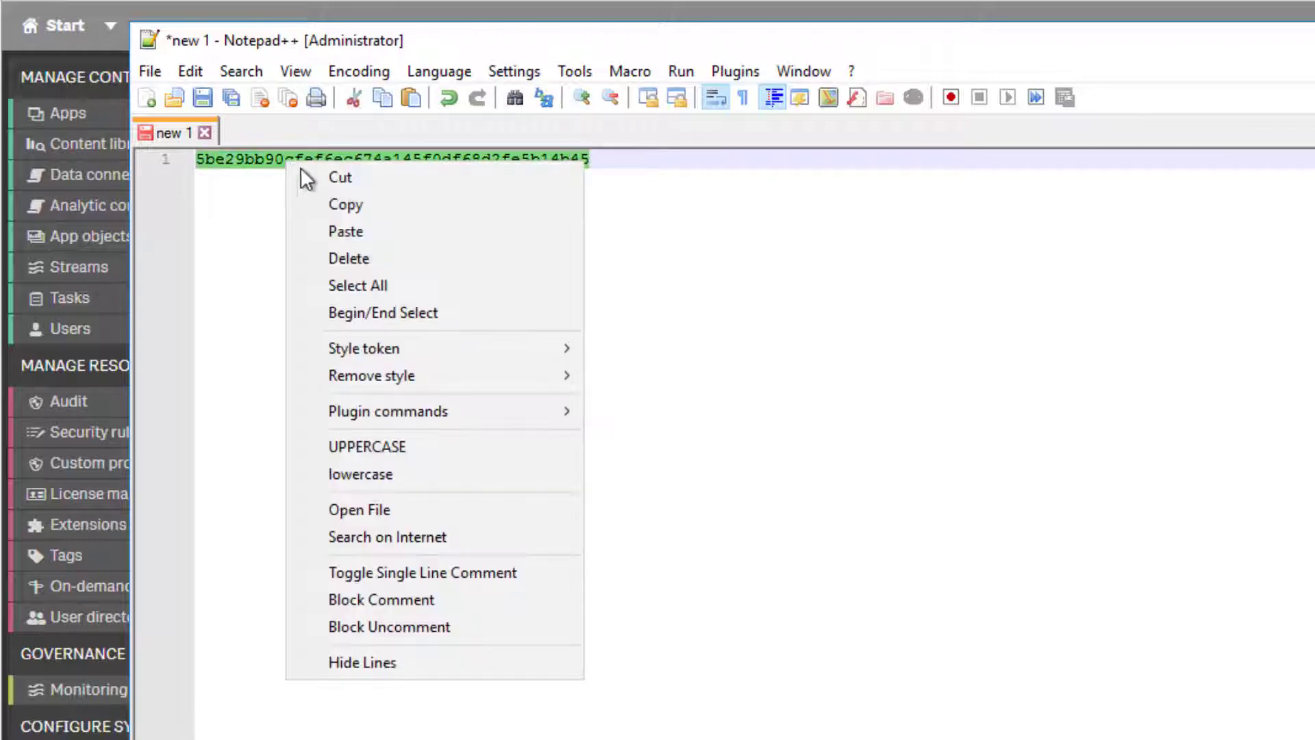
{"action": "left_click", "coordinate": [343, 203]}
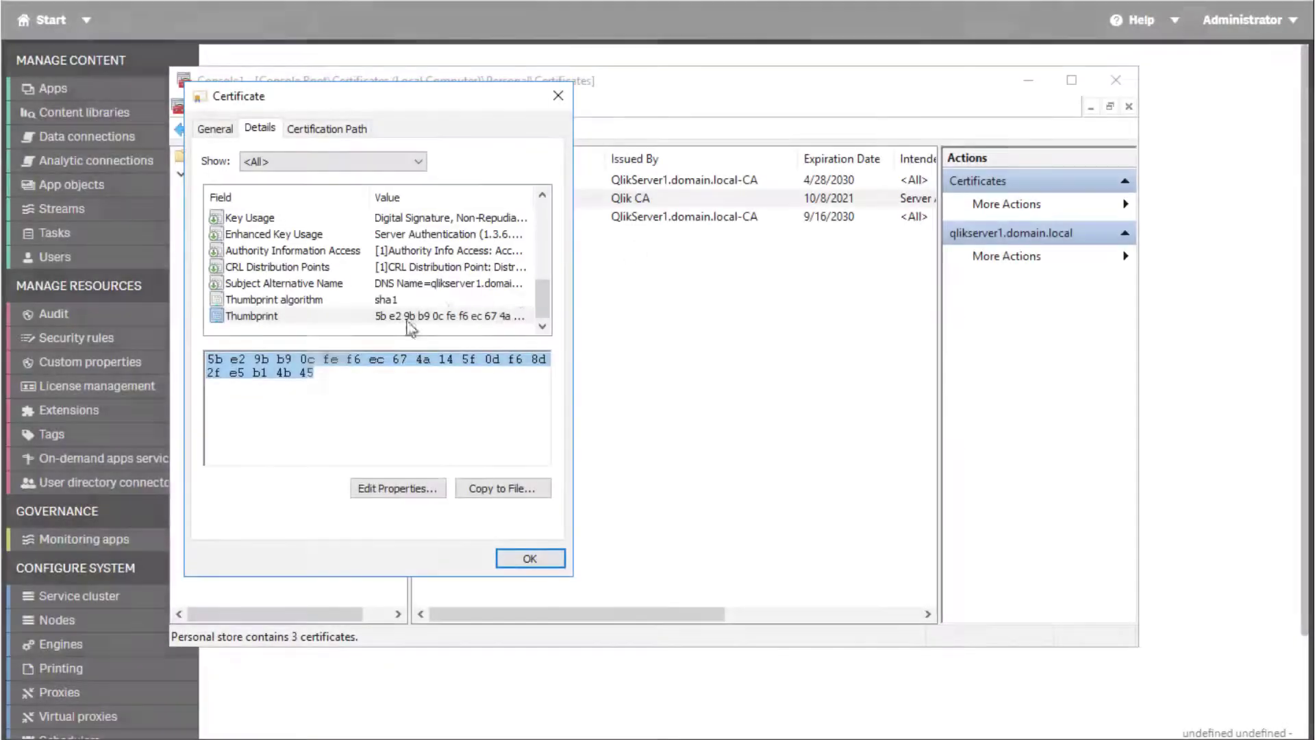
- Copy the thumbprint directly from the certificate, enter it as the Central proxy's SSL browser certificate thumbprint, and apply the change
{"action": "left_click", "coordinate": [329, 374]}
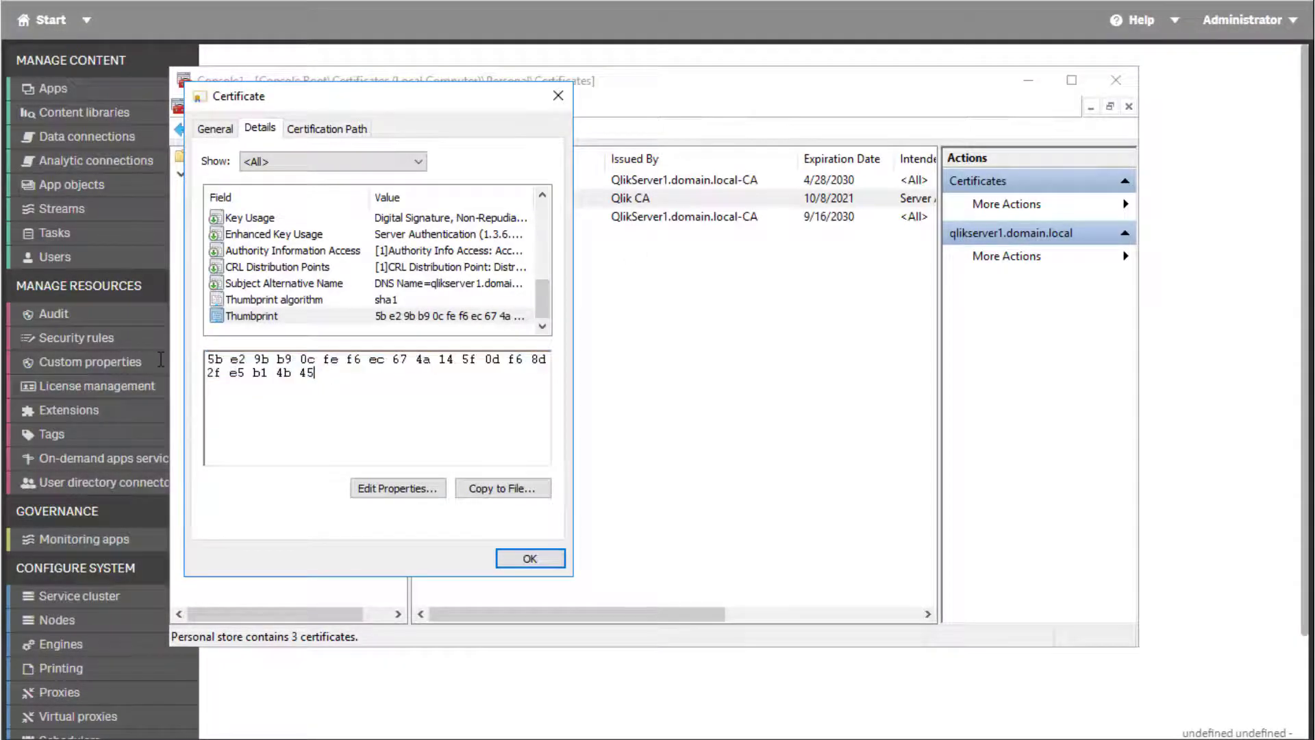
{"action": "key", "text": "ctrl+a"}
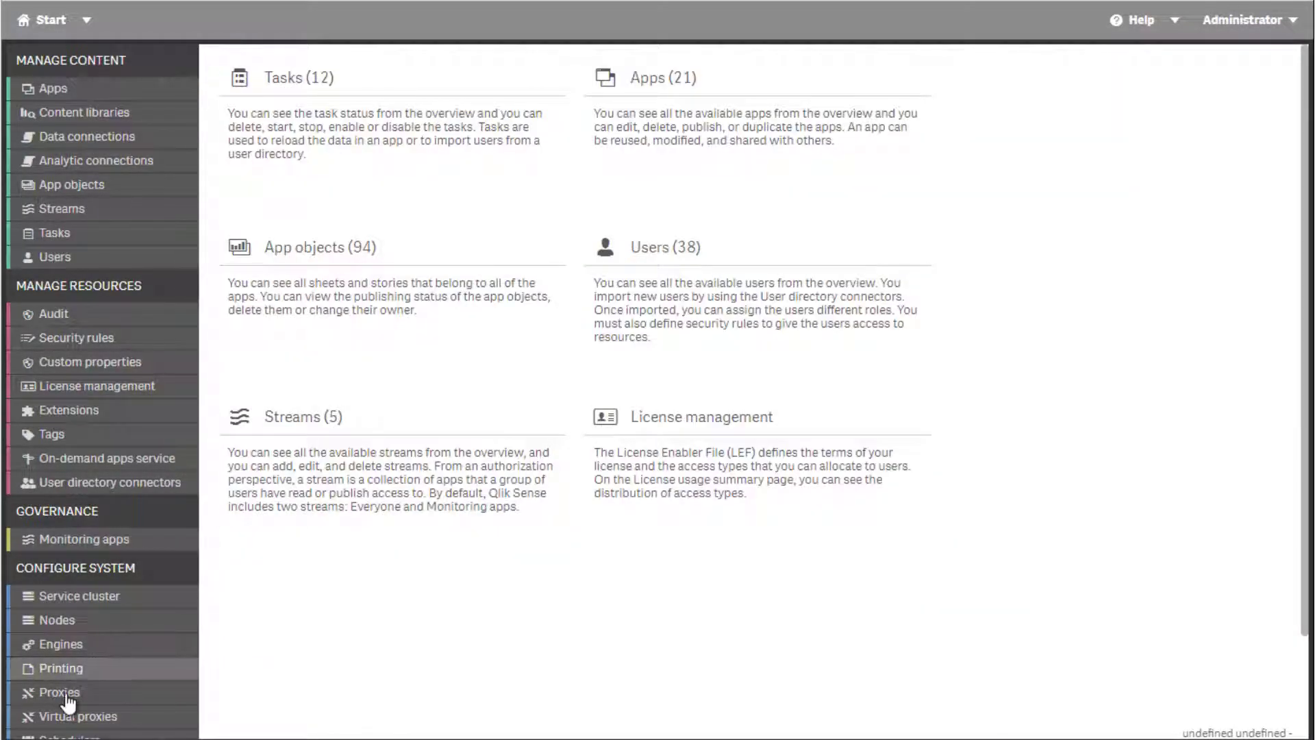
{"action": "left_click", "coordinate": [67, 693]}
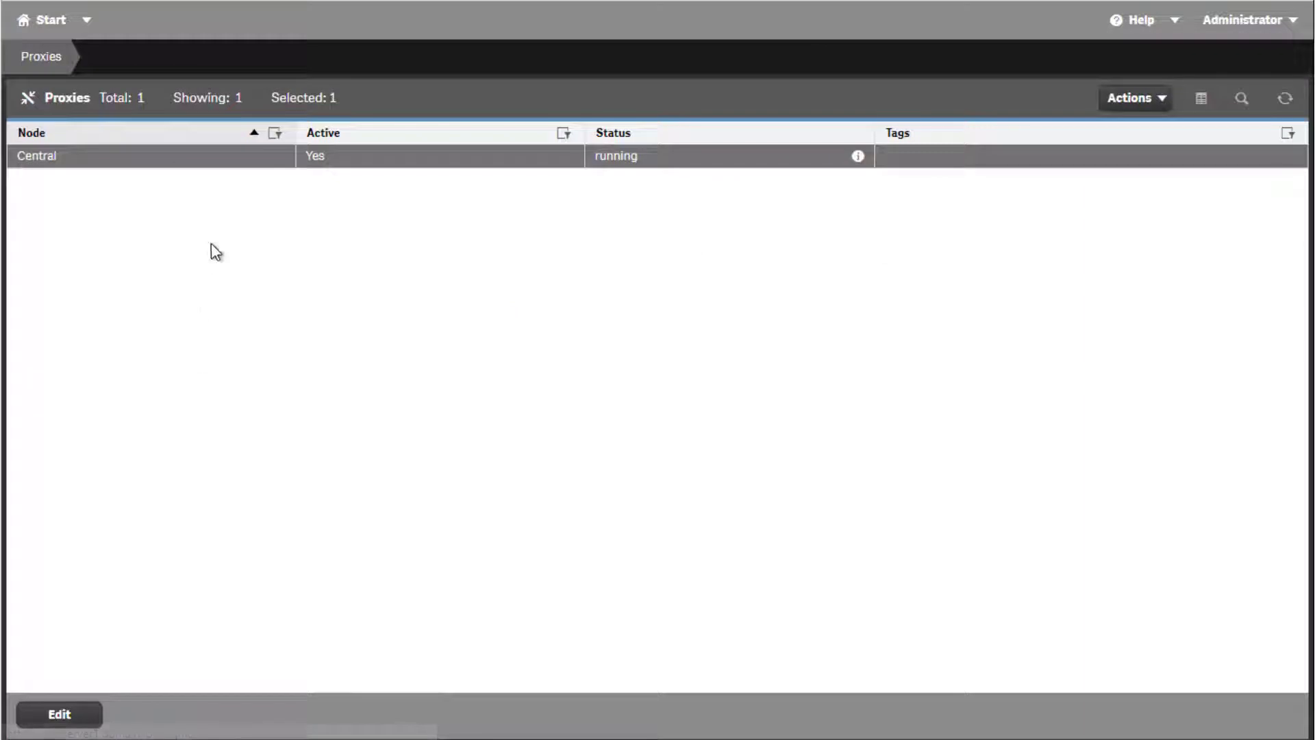
{"action": "double_click", "coordinate": [141, 162]}
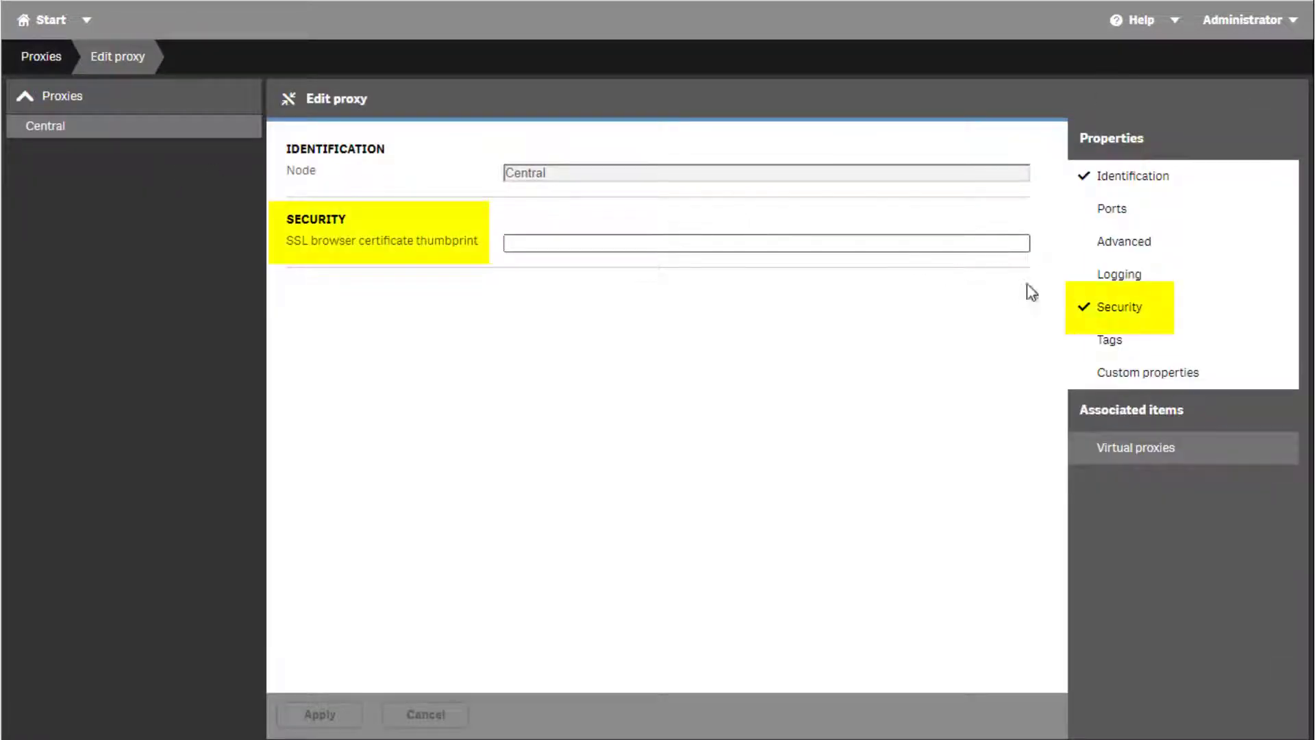
{"action": "left_click", "coordinate": [544, 245]}
{"action": "left_click", "coordinate": [545, 245]}
{"action": "key", "text": "ctrl+v"}
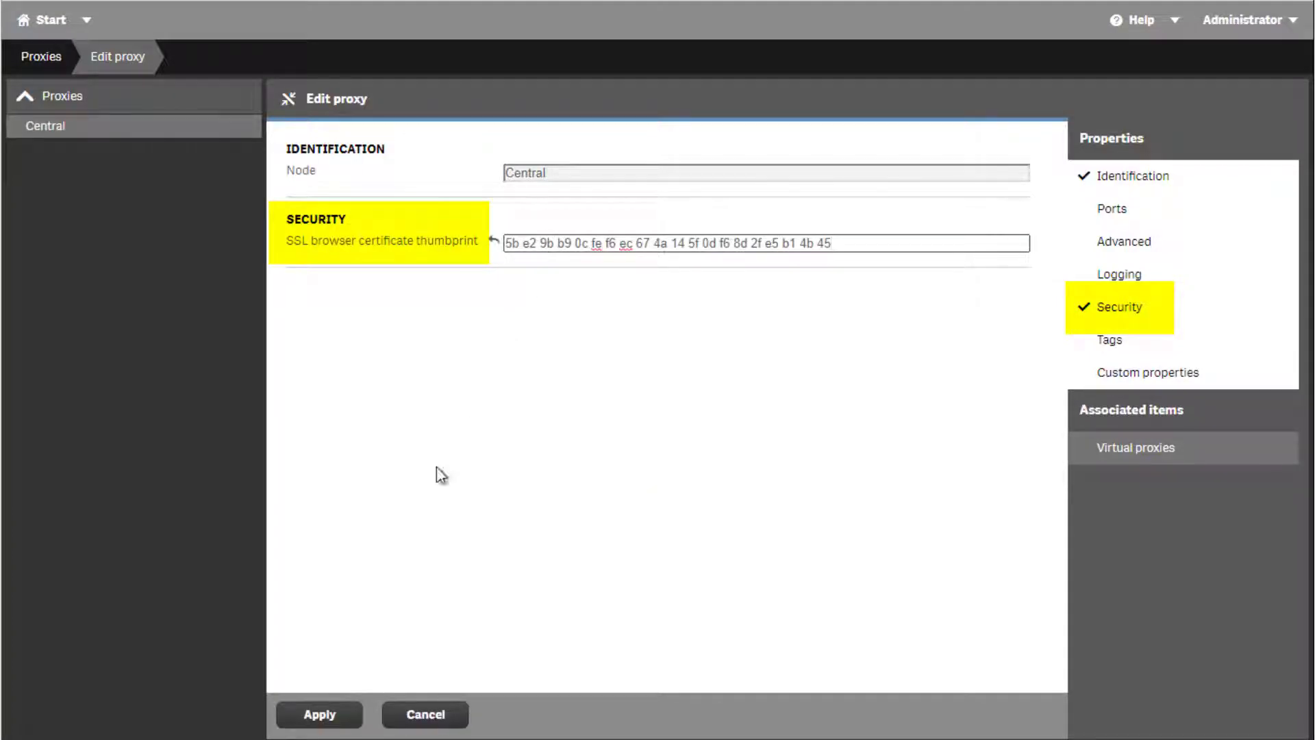
{"action": "left_click", "coordinate": [317, 716]}
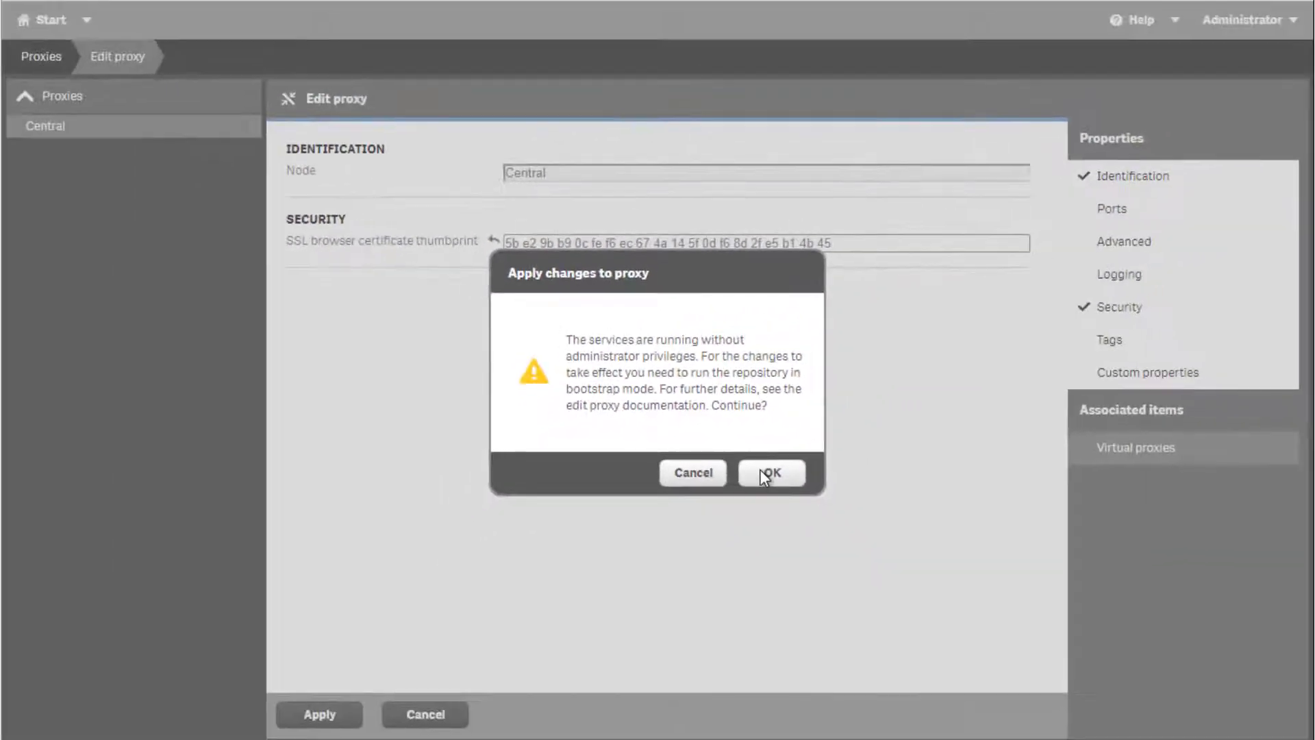
{"action": "left_click", "coordinate": [857, 528]}
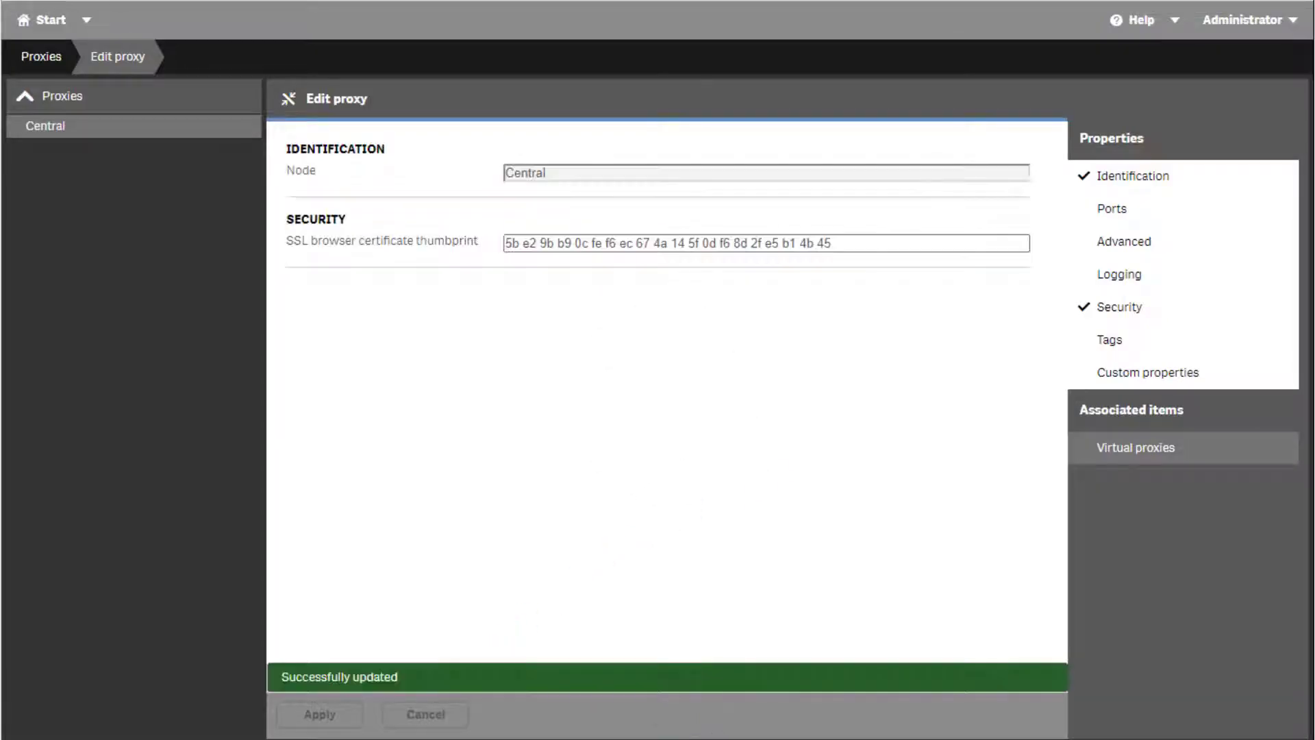
- Switch to Computer Management, stop the Qlik Sense Repository Service with its dependent services, and select the Qlik Sense Repository Database service
{"action": "left_click", "coordinate": [623, 674]}
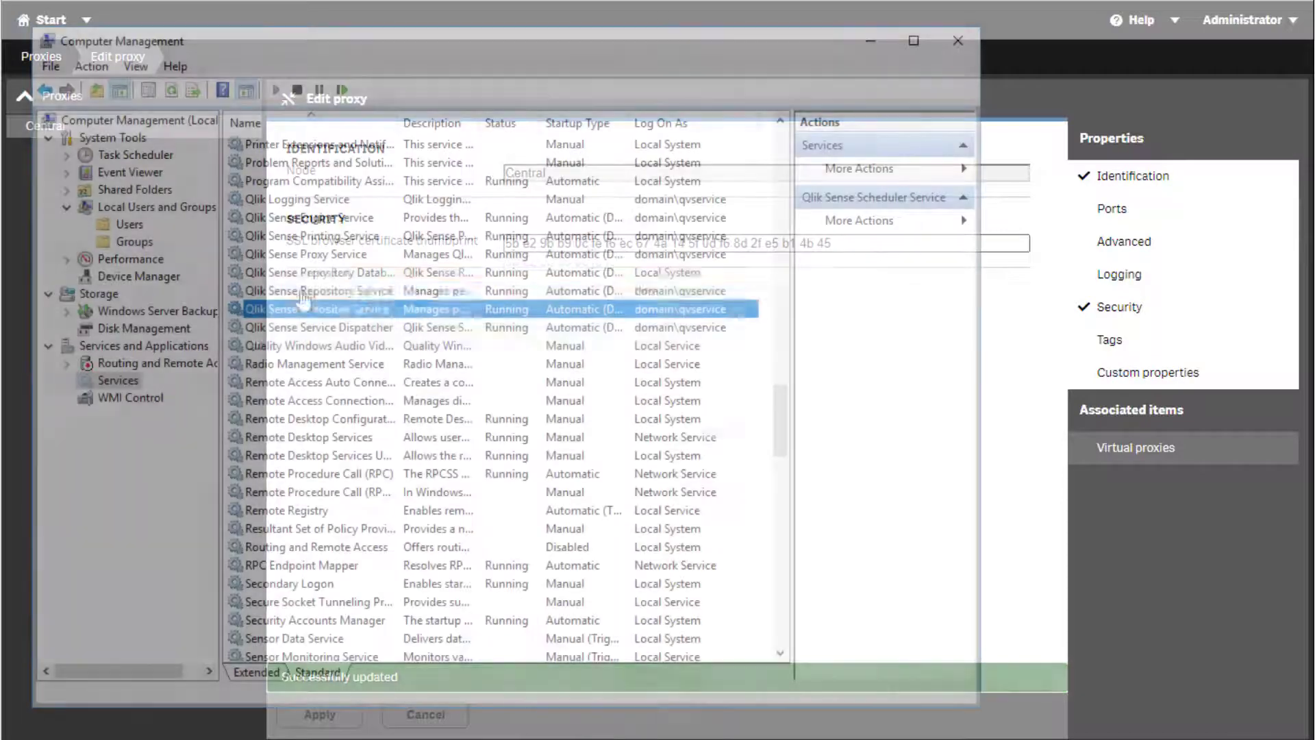
{"action": "left_click", "coordinate": [298, 292]}
{"action": "left_click", "coordinate": [297, 89]}
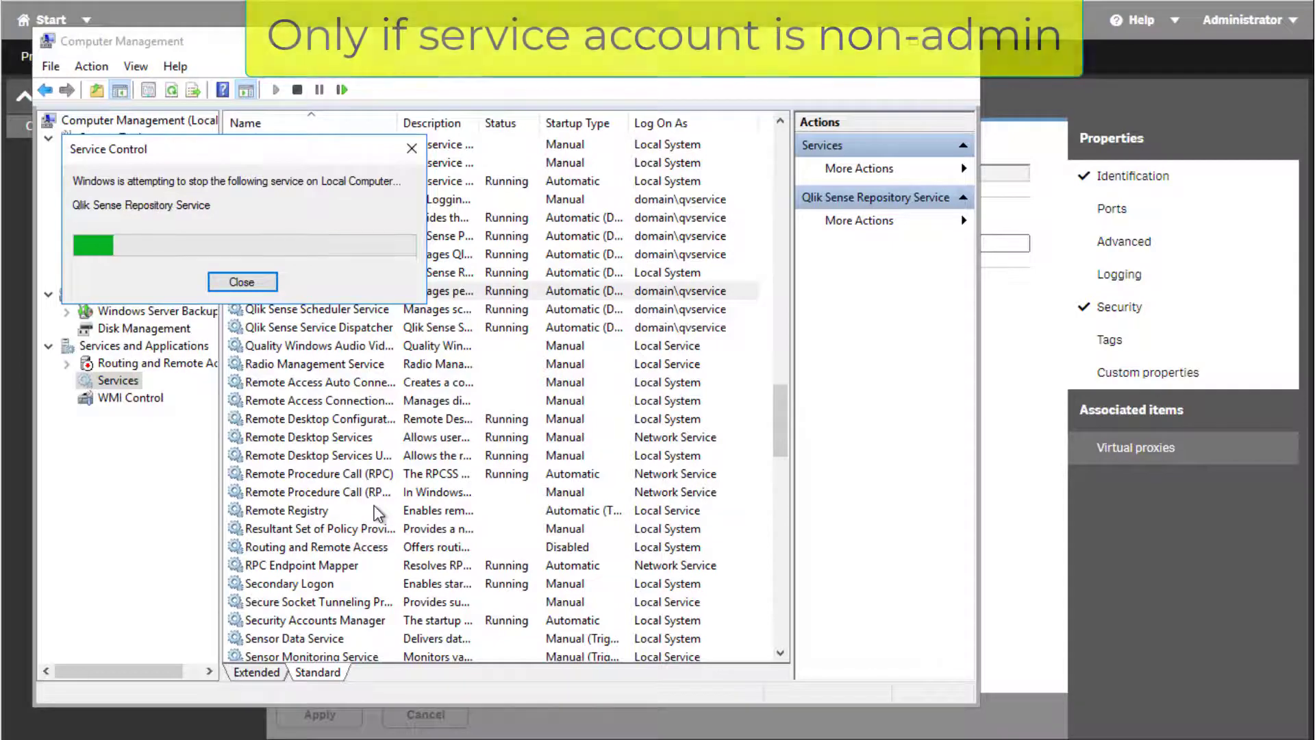
{"action": "left_click", "coordinate": [322, 308]}
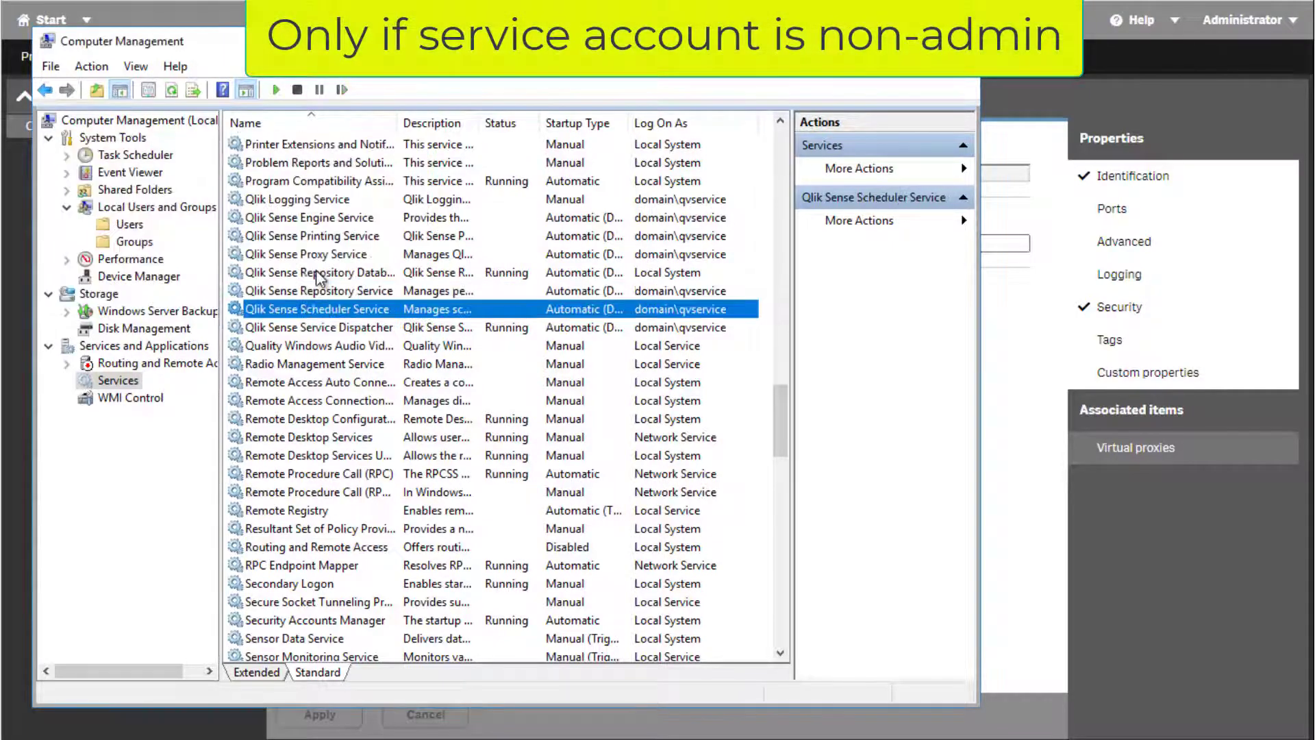
{"action": "left_click", "coordinate": [319, 272]}
- Switch to Command Prompt, clear it, and run repository.exe -bootstrap -iscentral from the Qlik Sense Repository folder
{"action": "key", "text": "alt+Tab"}
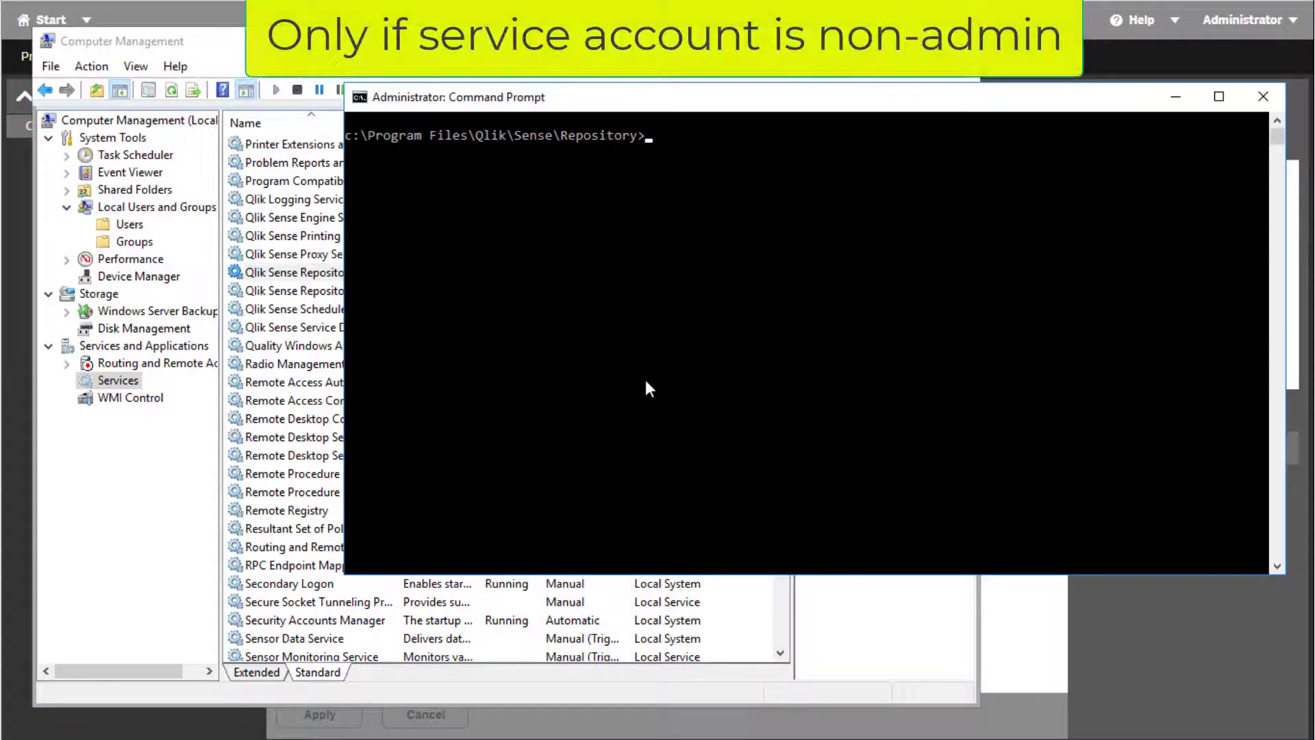
{"action": "type", "text": "cls"}
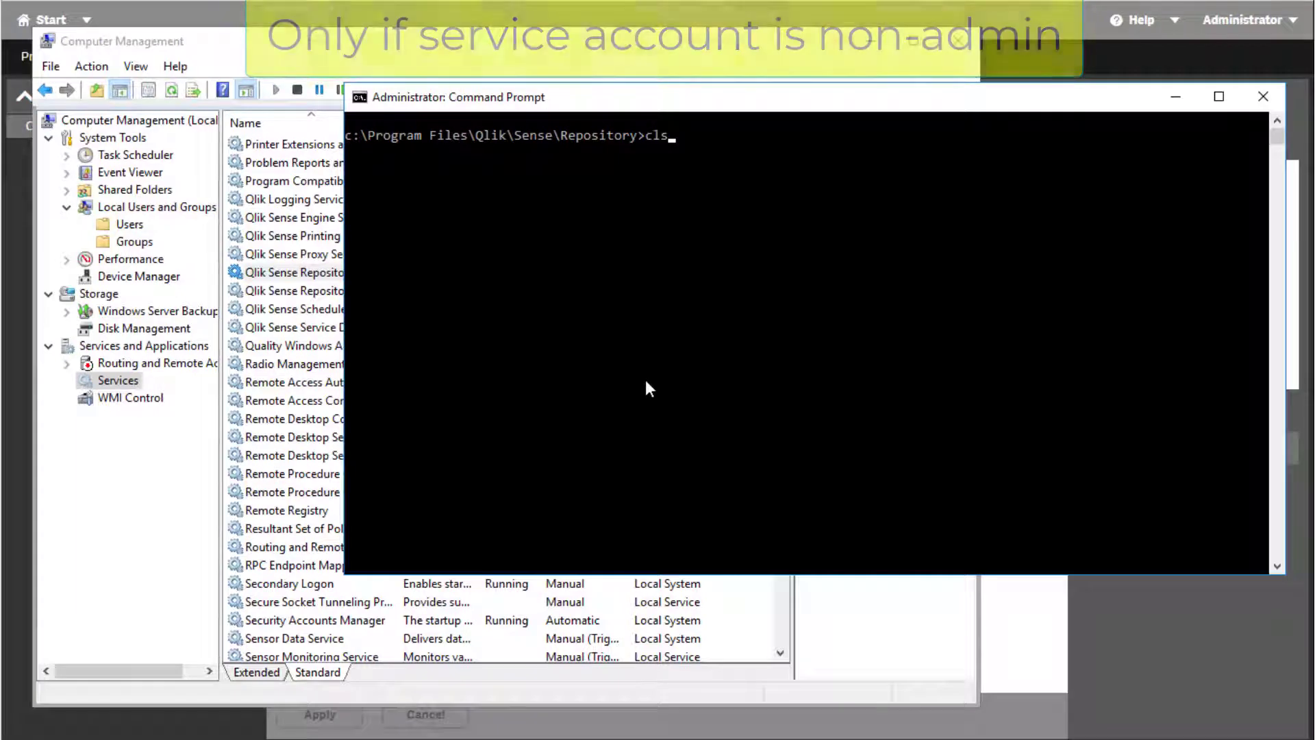
{"action": "key", "text": "Return"}
{"action": "type", "text": "repository.exe -bootstrap -iscentral"}
{"action": "key", "text": "Return"}
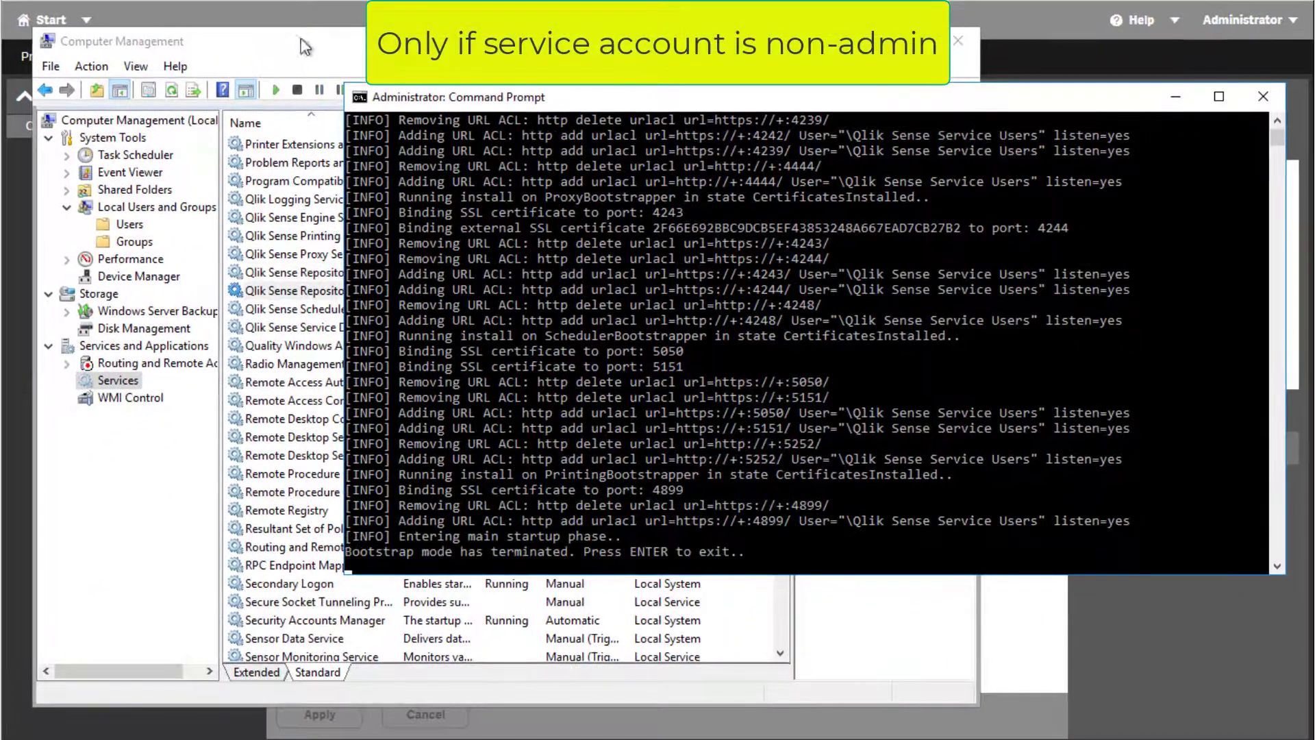
- Exit bootstrap mode and start the Qlik Sense Repository Service
{"action": "key", "text": "Return"}
{"action": "left_click", "coordinate": [280, 98]}
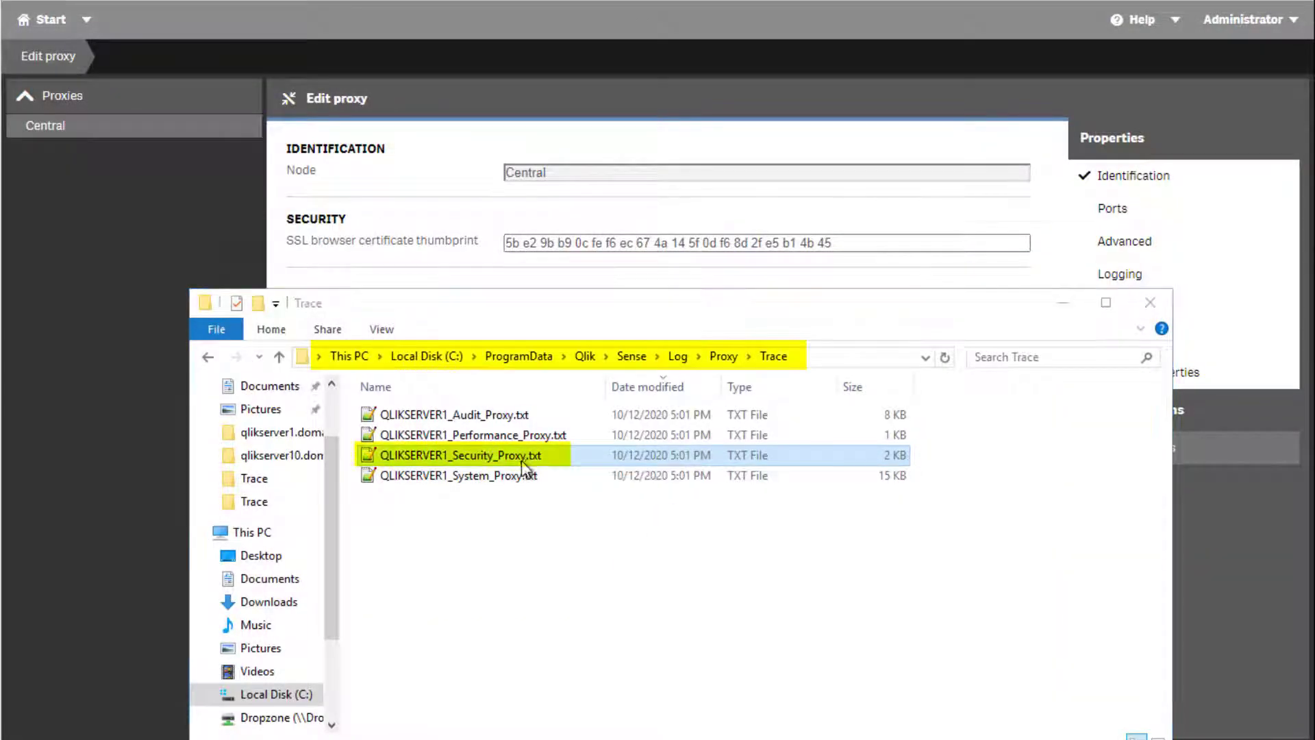
- Open QLIKSERVER1_Security_Proxy.txt from the Proxy Trace log folder and check the thumbprint of the third-party SSL certificate presented to the browser
{"action": "double_click", "coordinate": [521, 458]}
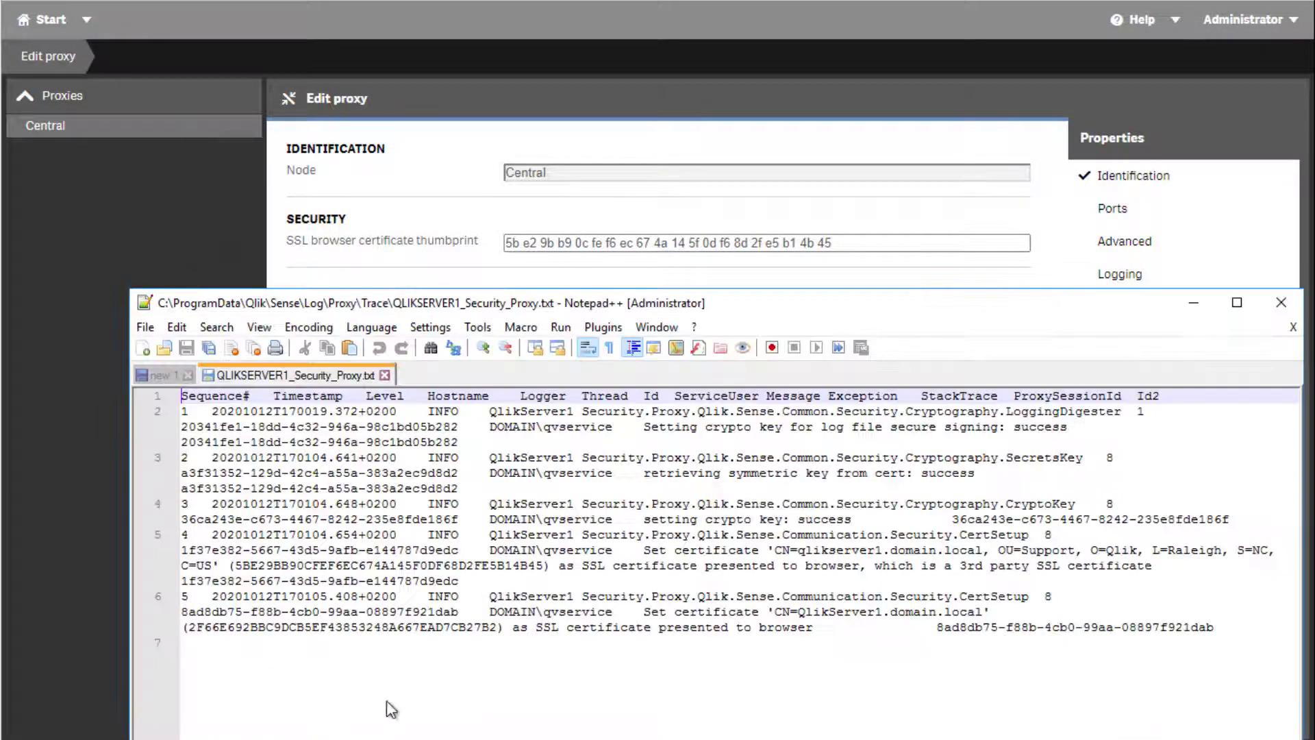
{"action": "double_click", "coordinate": [414, 569]}
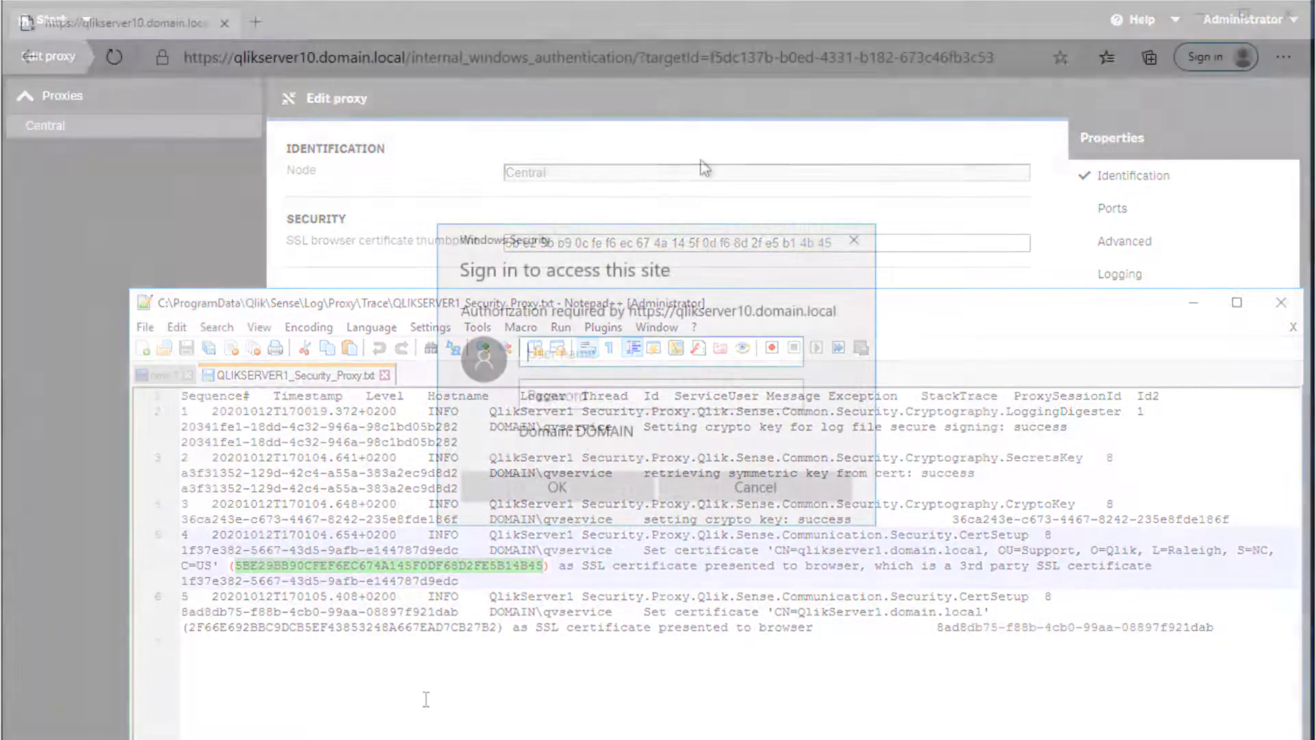
- Sign in to the qlikserver10.domain.local site as administrator with the account password
{"action": "type", "text": "or"}
{"action": "key", "text": "Tab"}
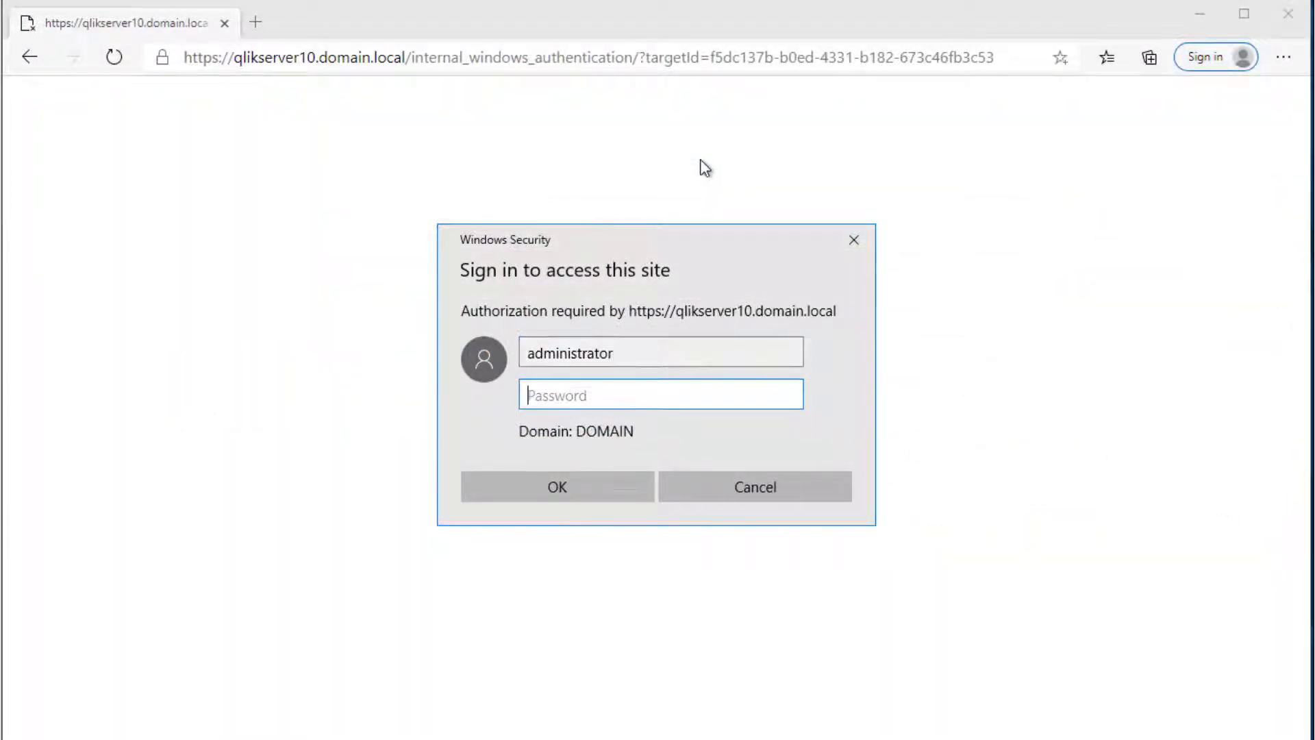
{"action": "type", "text": "•••••••"}
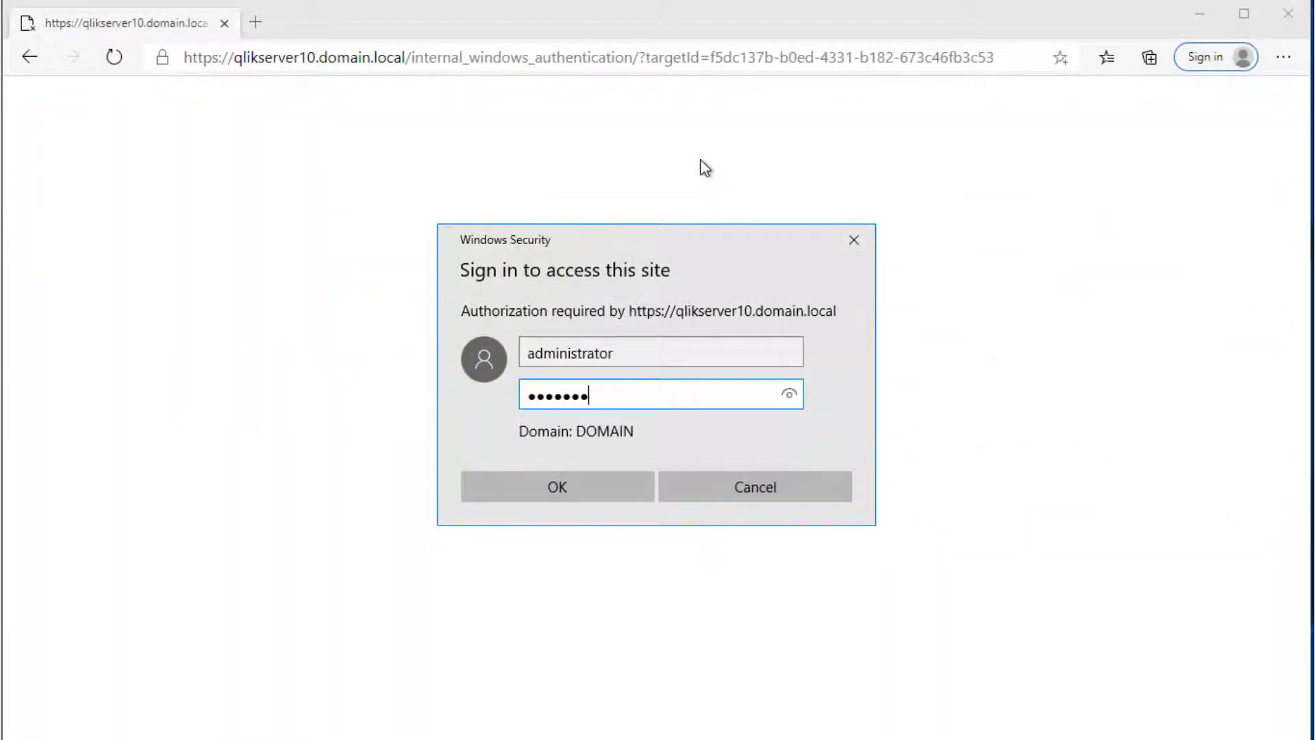
{"action": "type", "text": "••"}
{"action": "key", "text": "Return"}
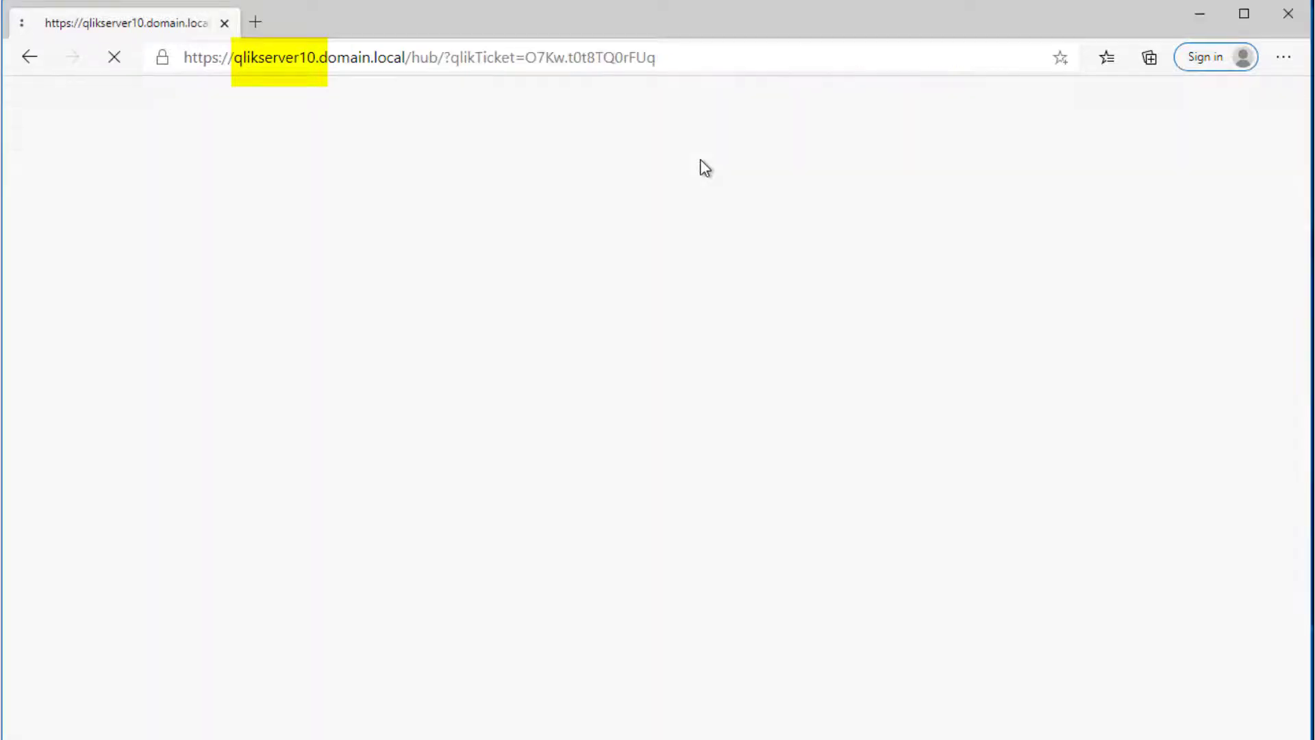
- View the site's certificate from the browser, checking its certification path, thumbprint and Subject Alternative Name
{"action": "left_click", "coordinate": [159, 60]}
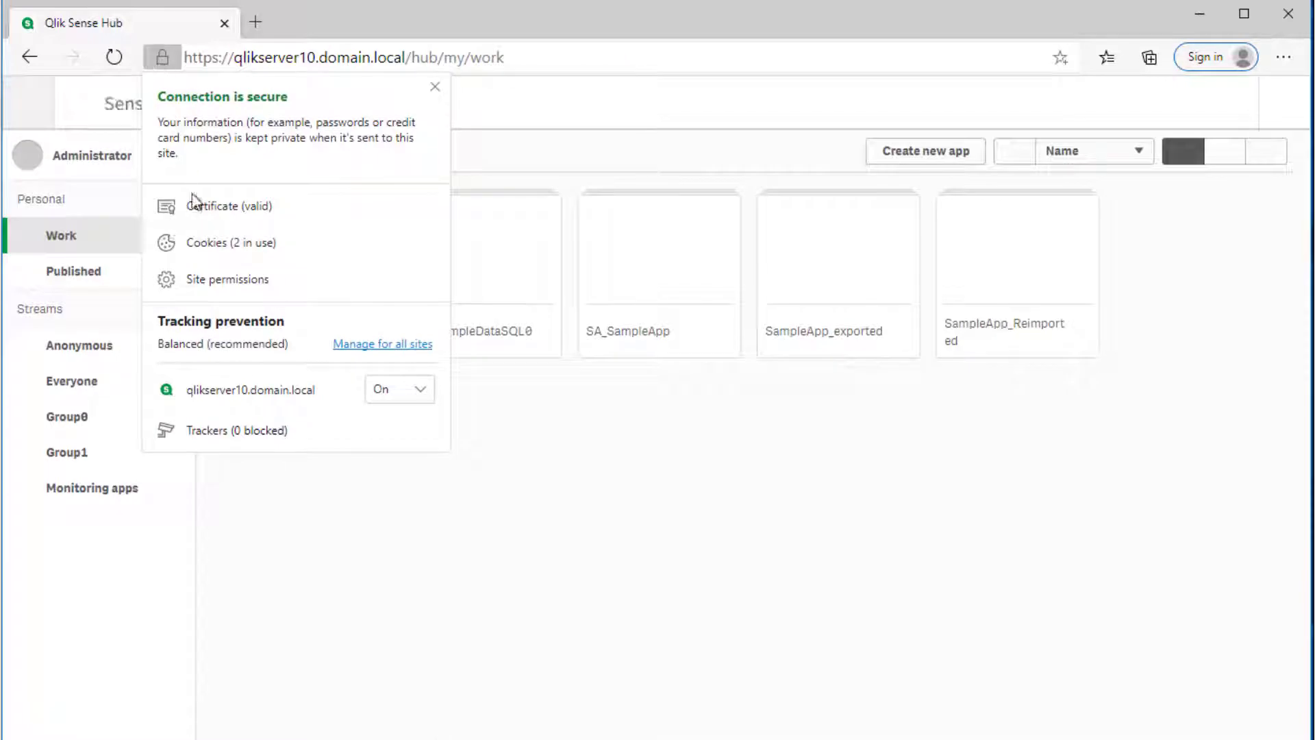
{"action": "left_click", "coordinate": [199, 205]}
{"action": "left_click", "coordinate": [156, 57]}
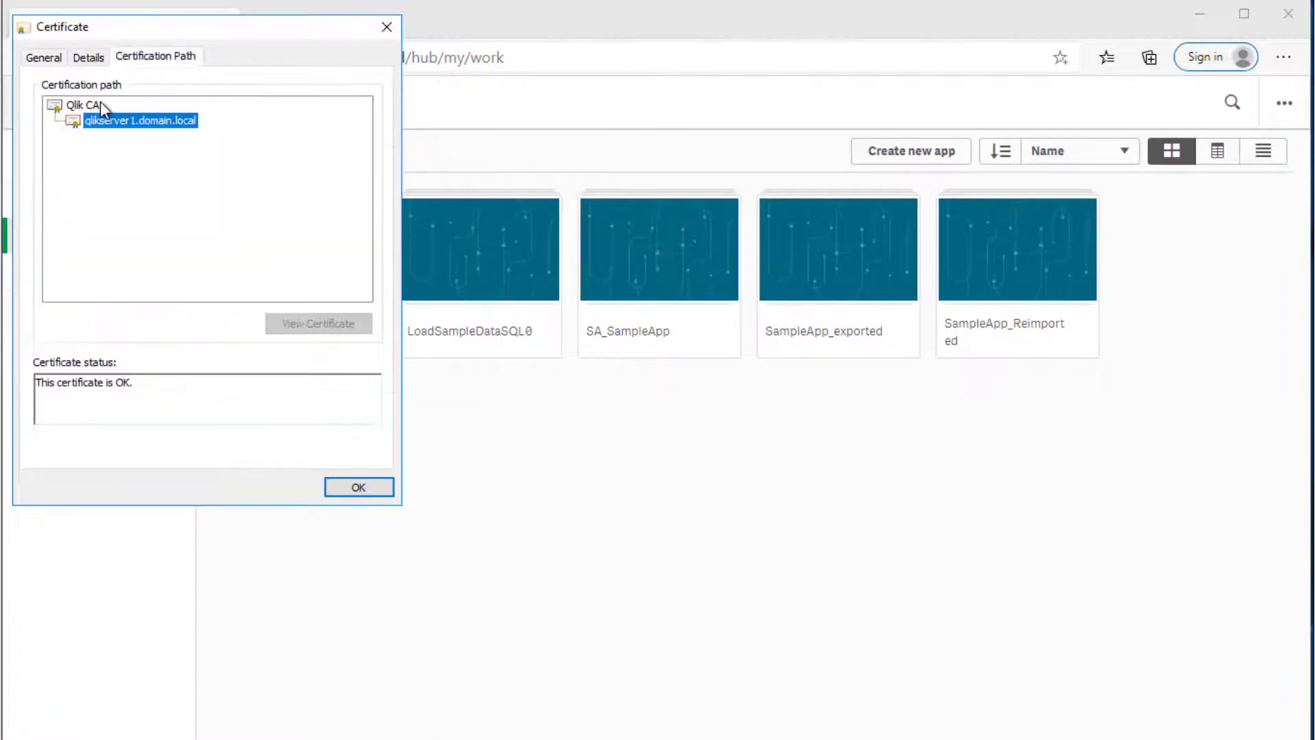
{"action": "left_click", "coordinate": [96, 104]}
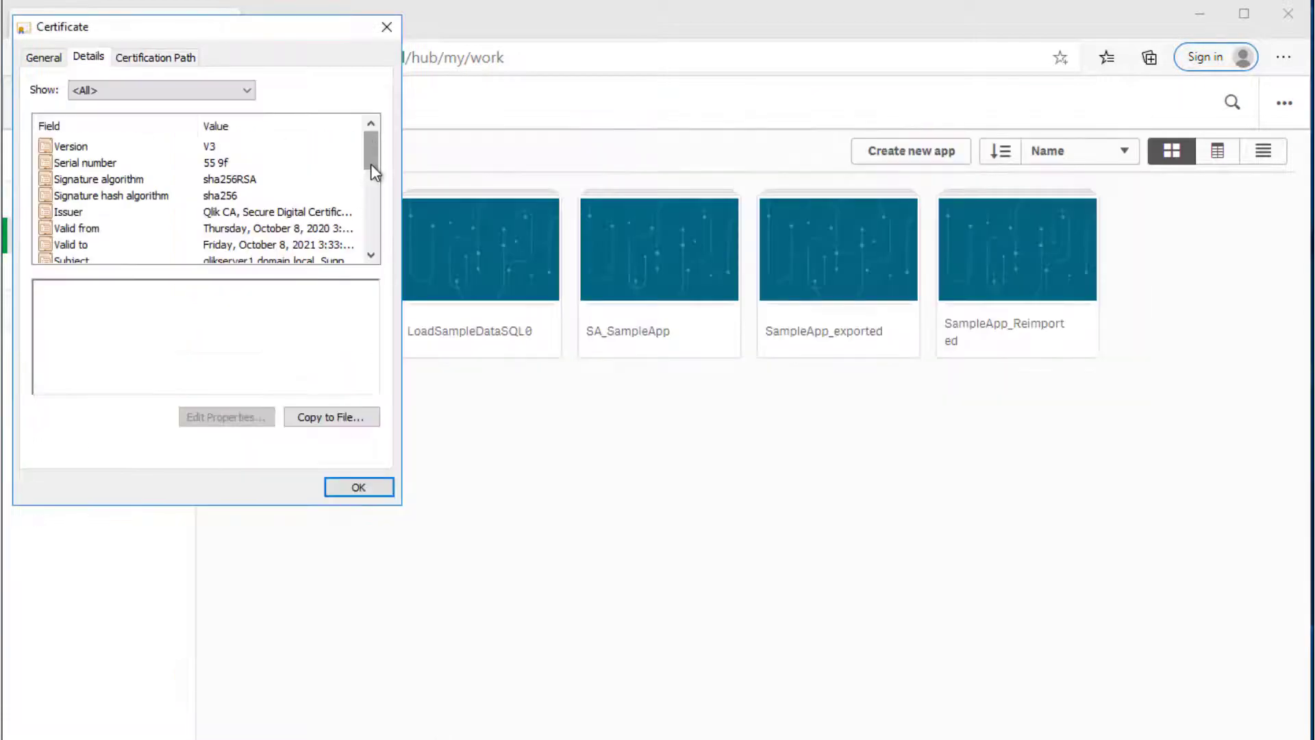
{"action": "left_click_drag", "start_coordinate": [371, 165], "coordinate": [372, 241]}
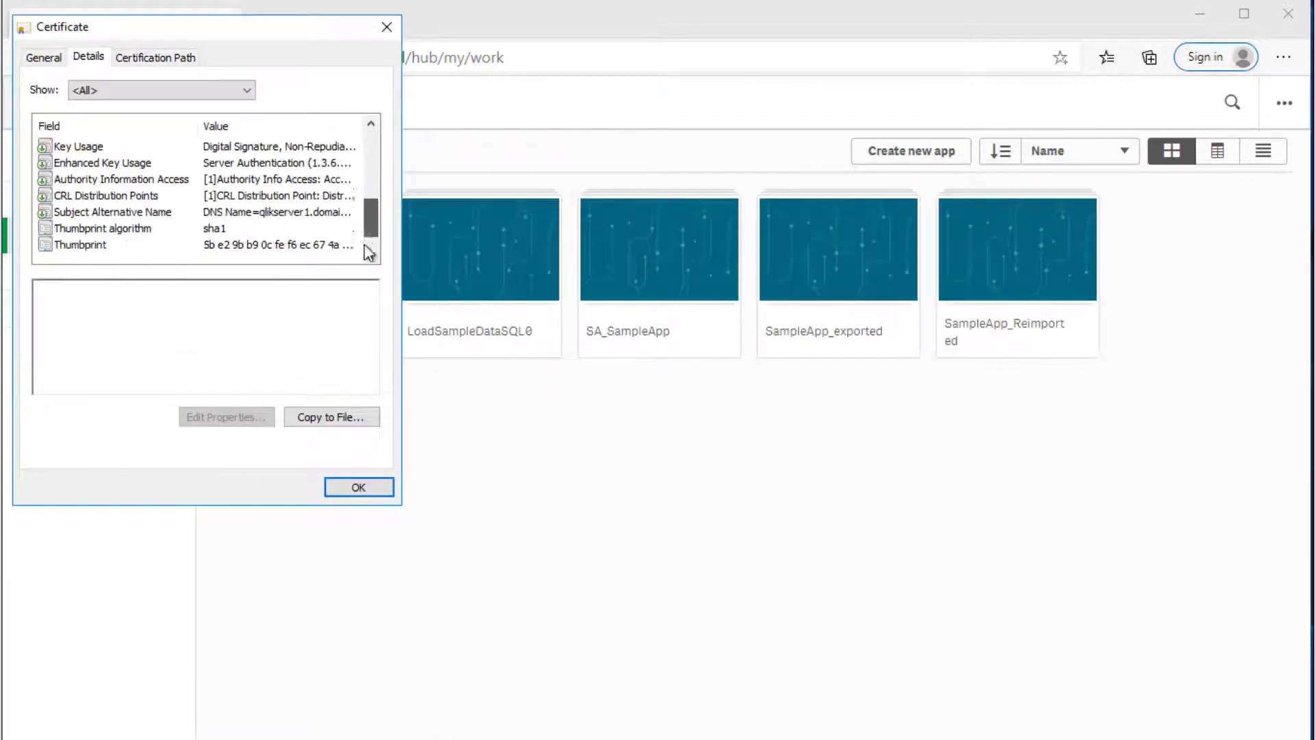
{"action": "left_click", "coordinate": [83, 213]}
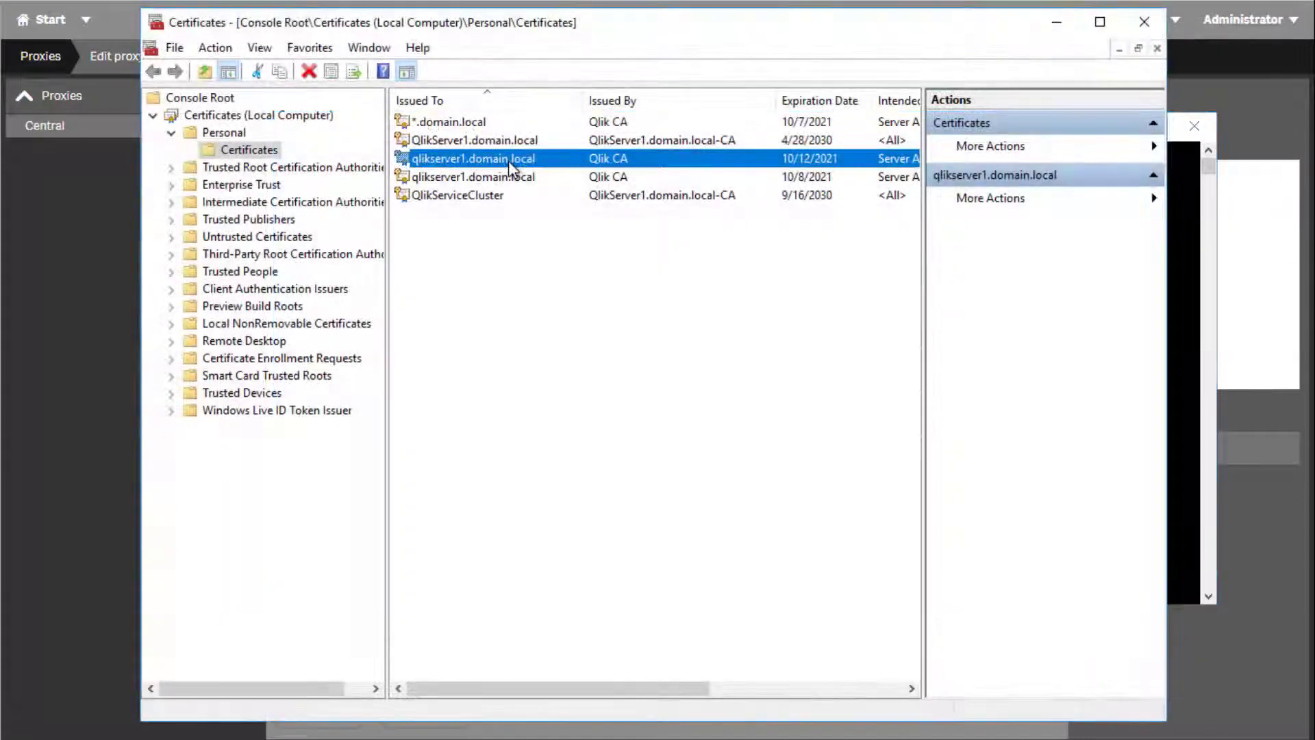
- In the Certificates console, inspect the Subject Alternative Name of the qlikserver1.domain.local certificate expiring 10/12/2021, closing its details when done
{"action": "double_click", "coordinate": [509, 163]}
{"action": "left_click", "coordinate": [237, 72]}
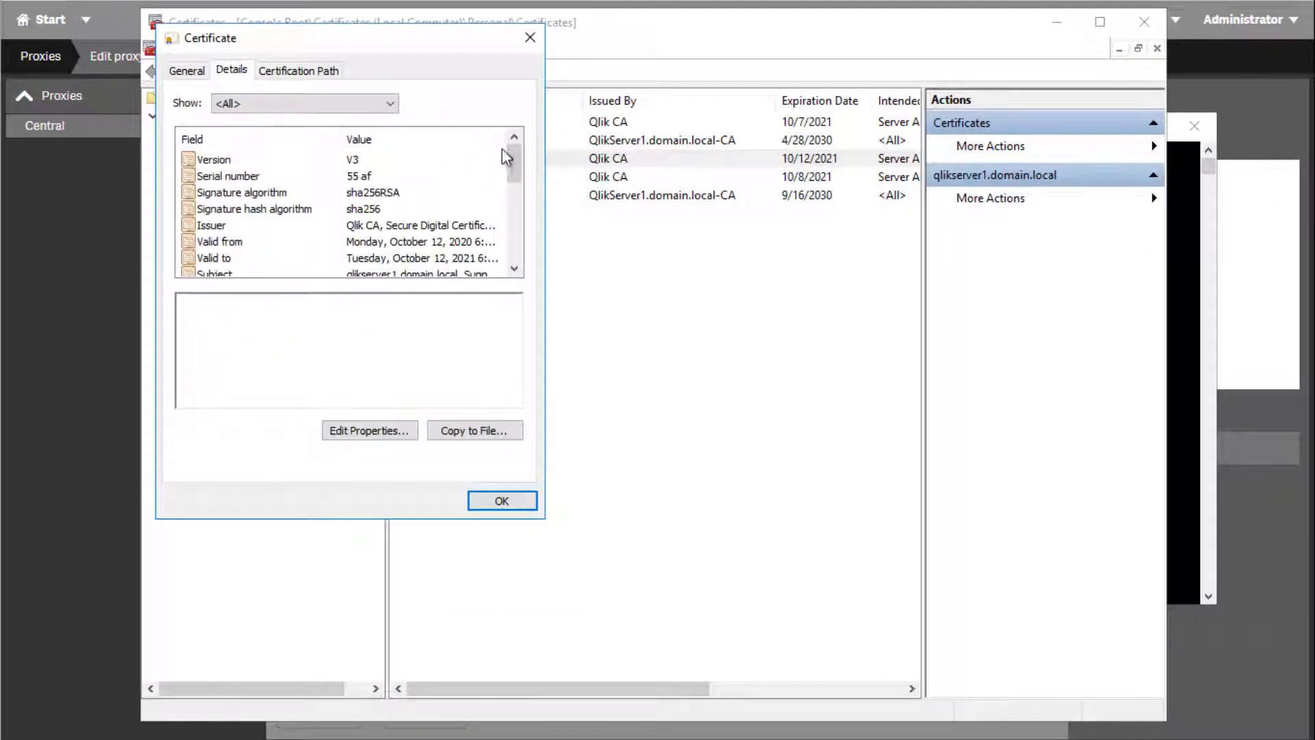
{"action": "left_click_drag", "start_coordinate": [513, 167], "coordinate": [521, 238]}
{"action": "scroll", "coordinate": [522, 238], "scroll_direction": "down", "scroll_amount": 2}
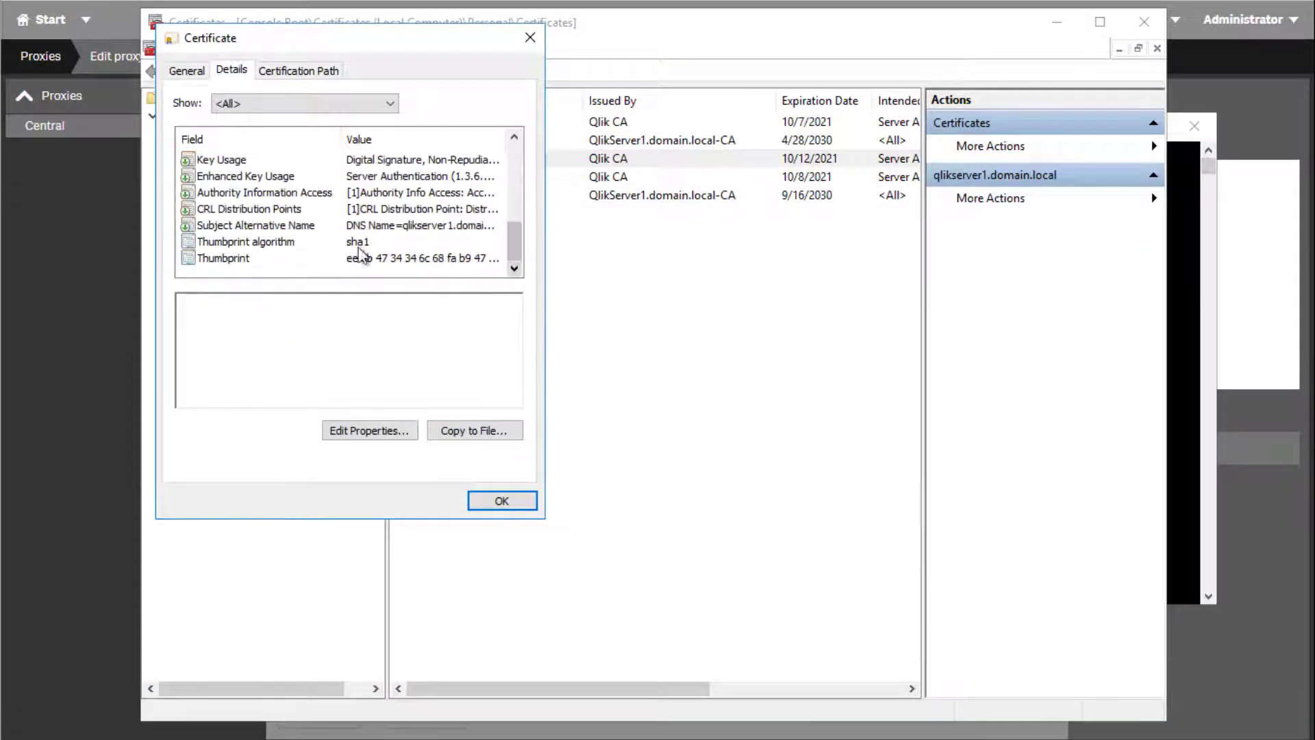
{"action": "left_click", "coordinate": [263, 226]}
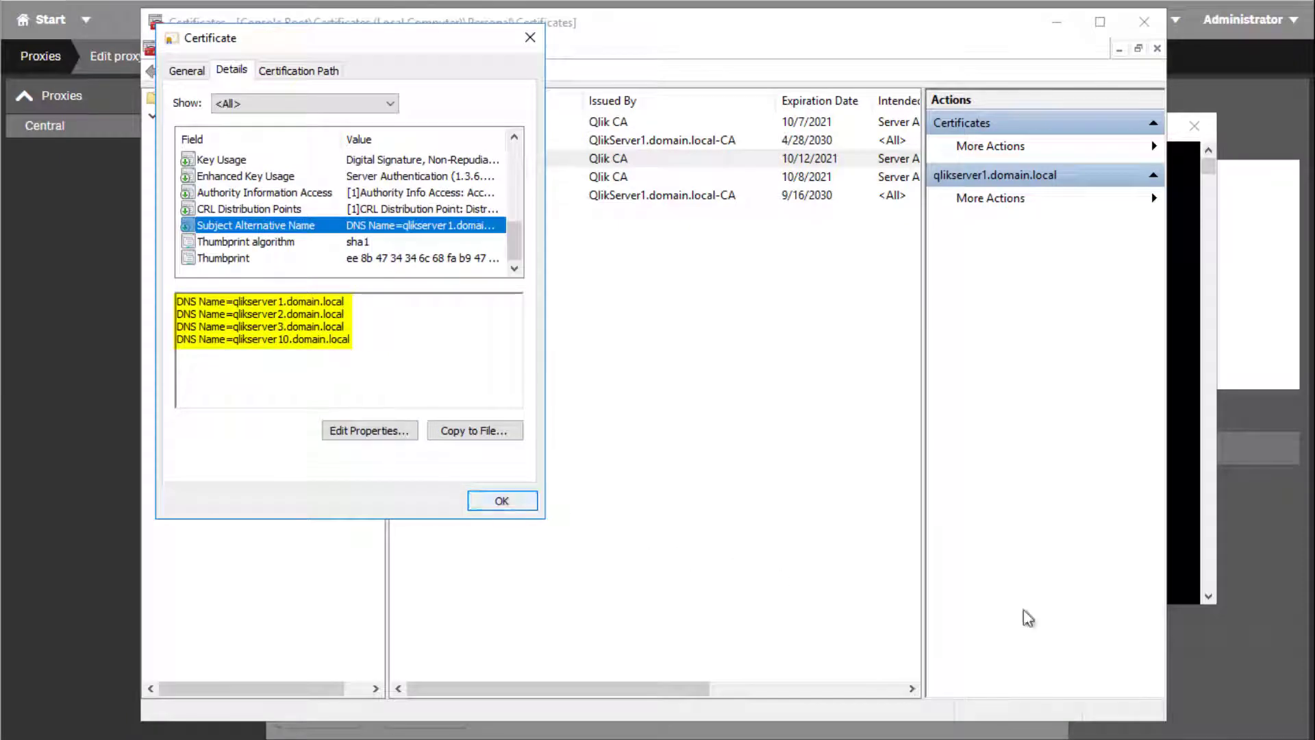
{"action": "key", "text": "Escape"}
- Inspect the Subject Alternative Name of the *.domain.local wildcard certificate in the Personal store
{"action": "double_click", "coordinate": [442, 123]}
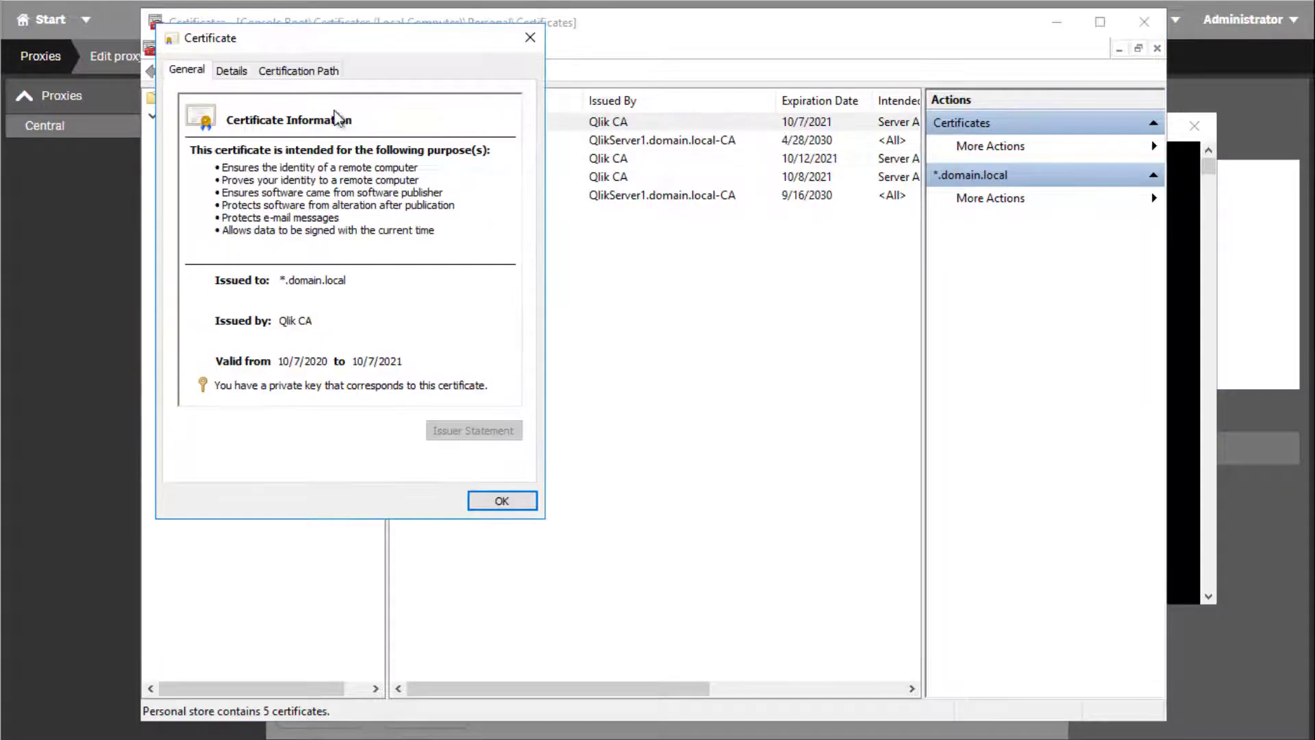
{"action": "left_click", "coordinate": [231, 69]}
{"action": "scroll", "coordinate": [519, 203], "scroll_direction": "down", "scroll_amount": 3}
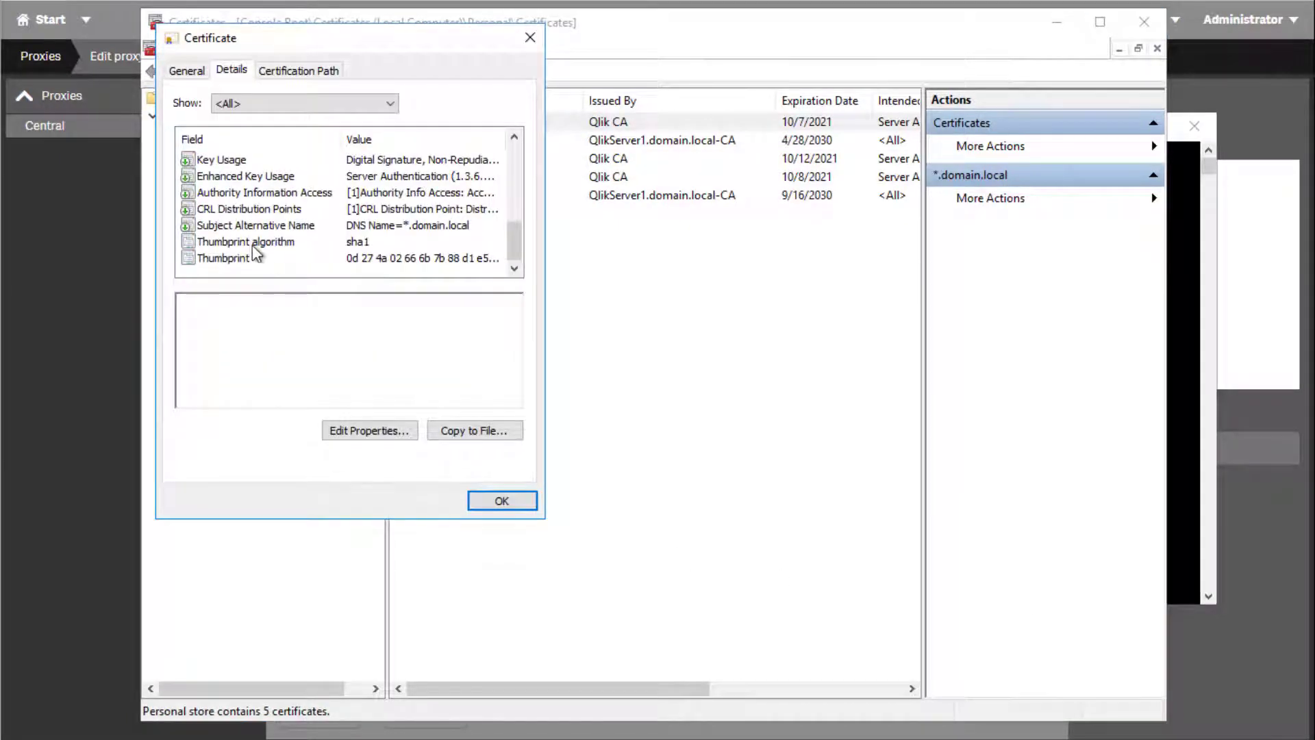
{"action": "left_click", "coordinate": [255, 226]}
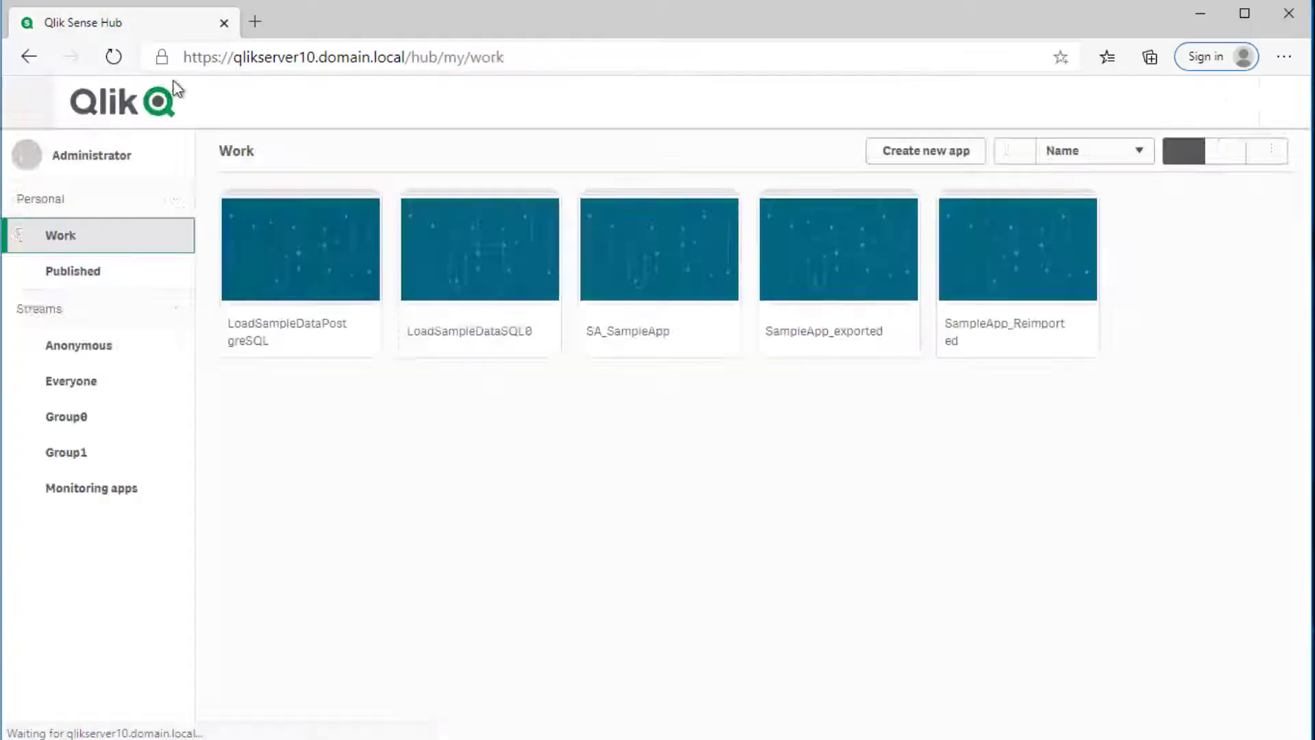
- Switch to the Qlik Sense hub in the browser and check the Subject Alternative Name of the certificate it presents
{"action": "left_click", "coordinate": [162, 58]}
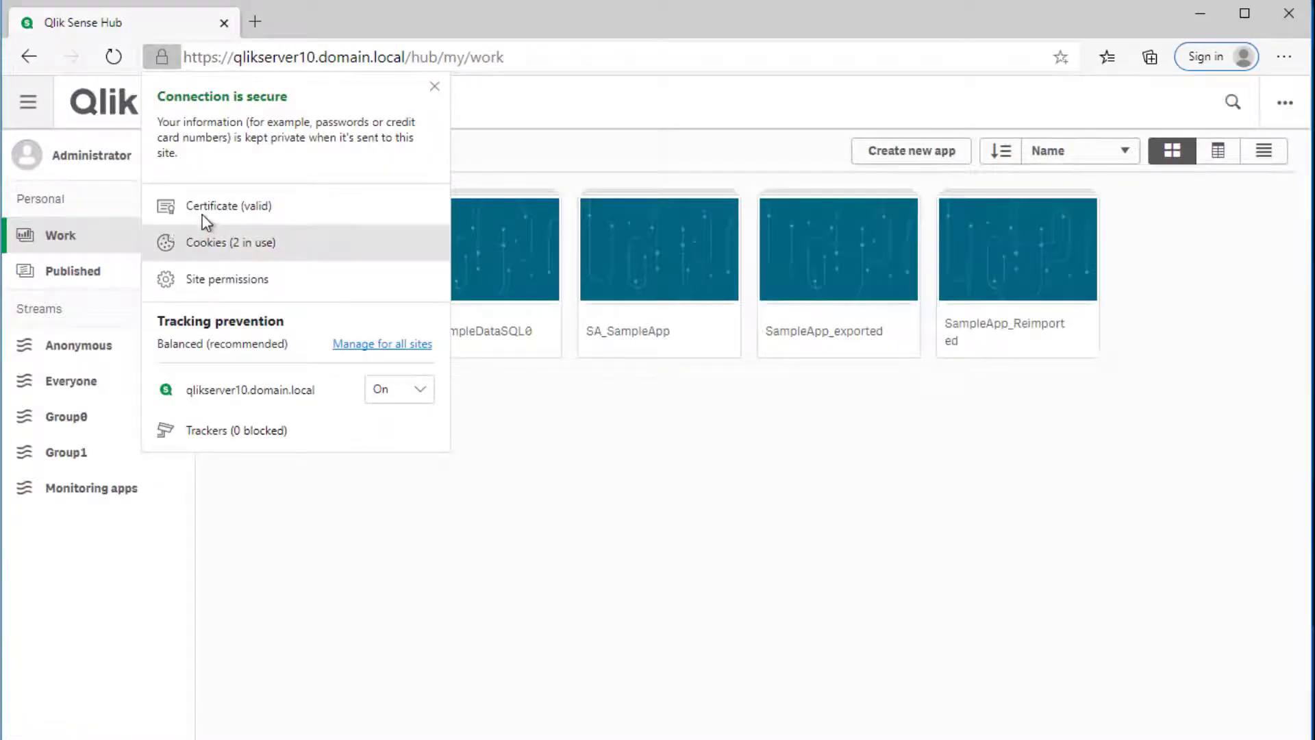
{"action": "left_click", "coordinate": [202, 215]}
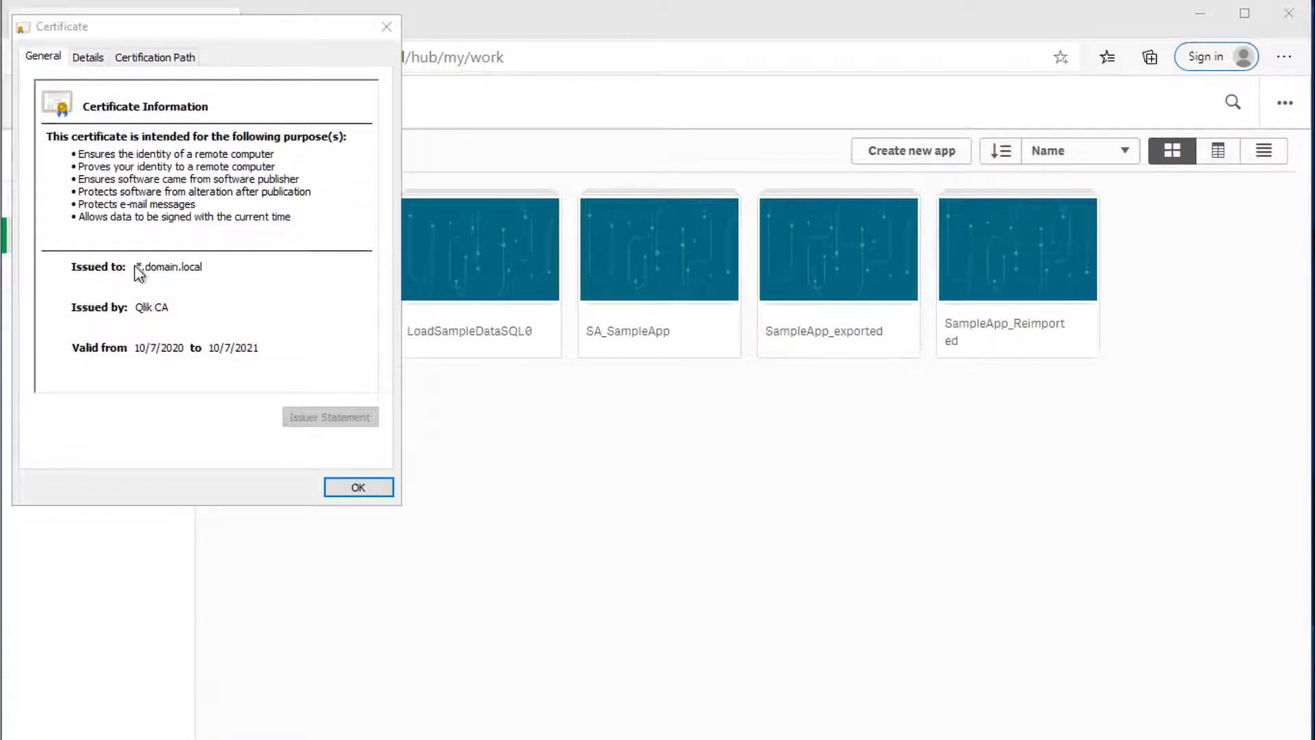
{"action": "left_click", "coordinate": [86, 58]}
{"action": "scroll", "coordinate": [110, 233], "scroll_direction": "down", "scroll_amount": 5}
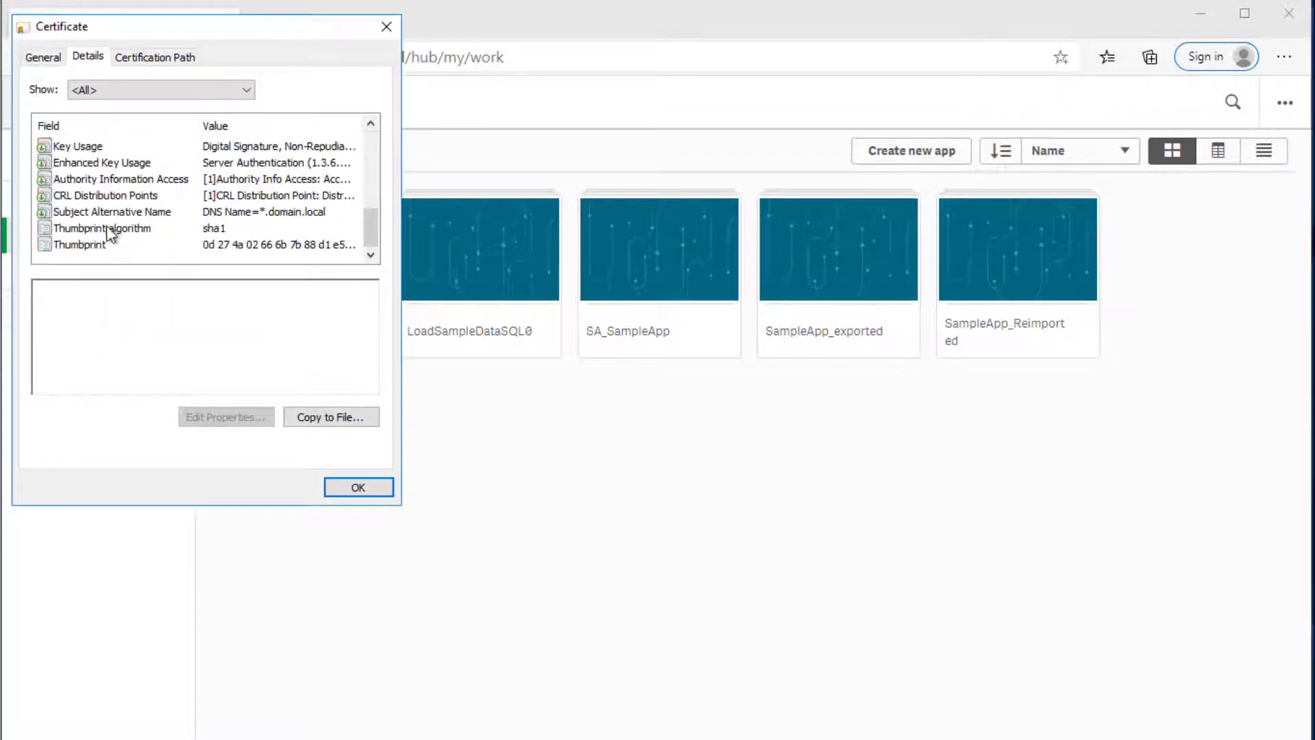
{"action": "left_click", "coordinate": [88, 211]}
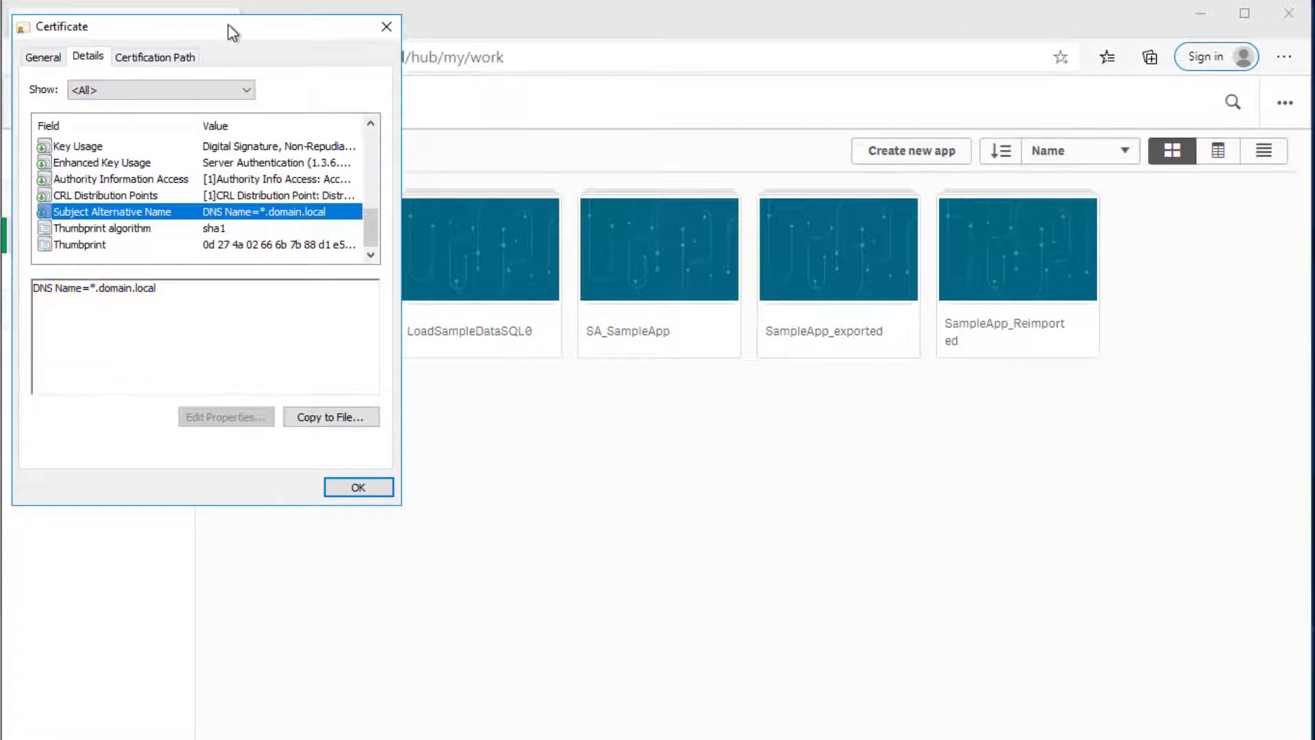
{"action": "left_click_drag", "start_coordinate": [228, 32], "coordinate": [250, 47]}
{"action": "left_click_drag", "start_coordinate": [333, 86], "coordinate": [361, 98]}
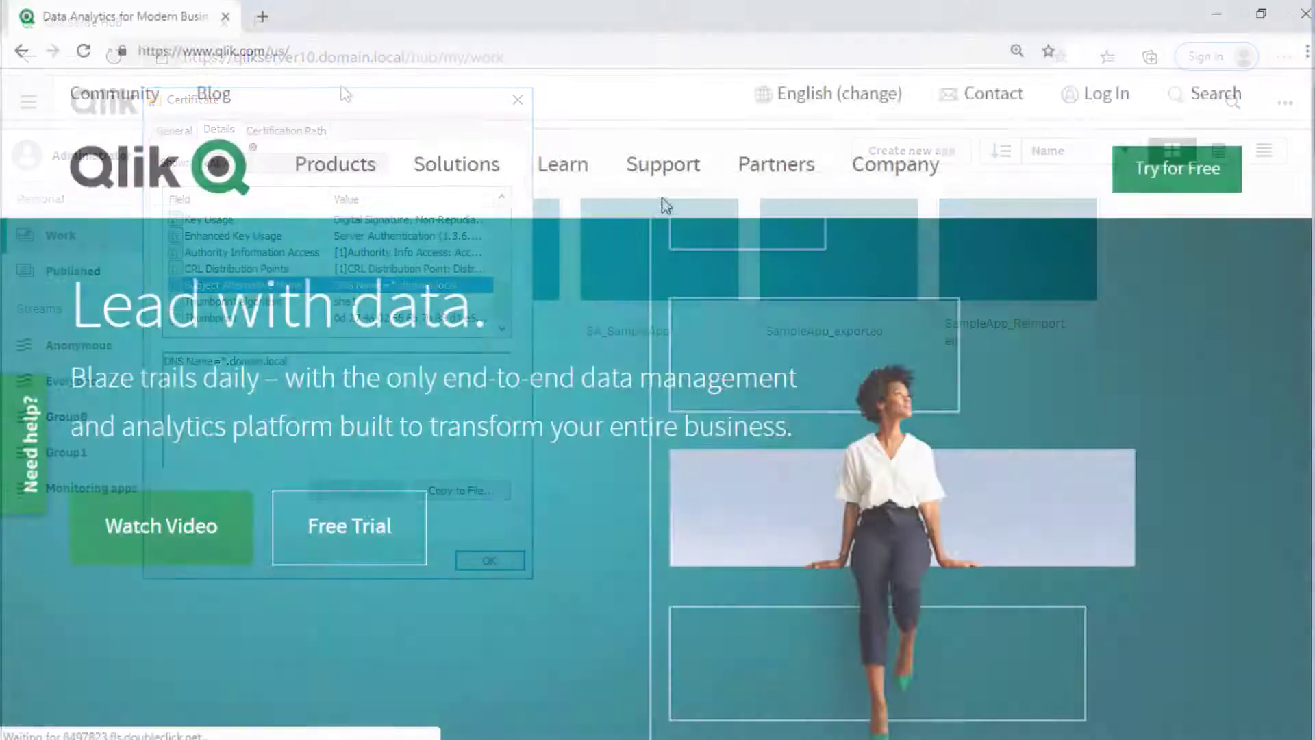
- Open the Support Portal from the Qlik website and search it for "Windows Event Logs"
{"action": "mouse_move", "coordinate": [685, 184]}
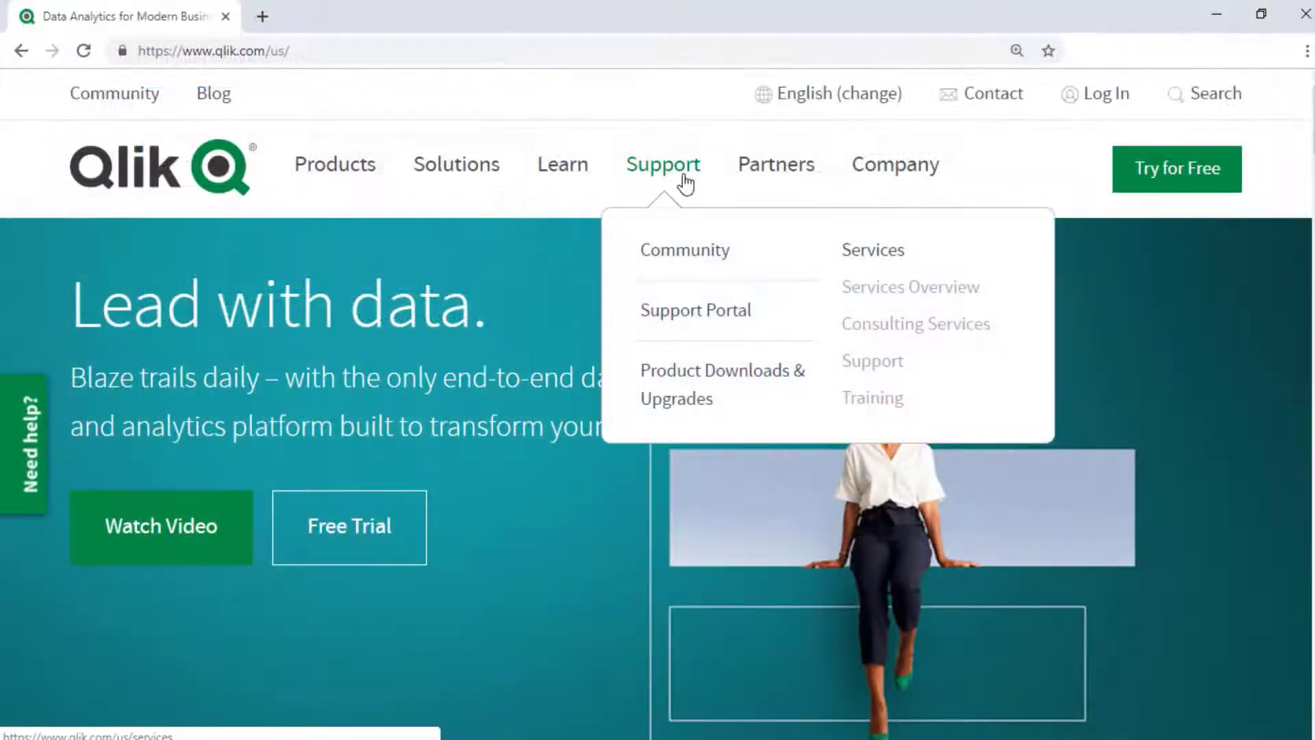
{"action": "left_click", "coordinate": [746, 313]}
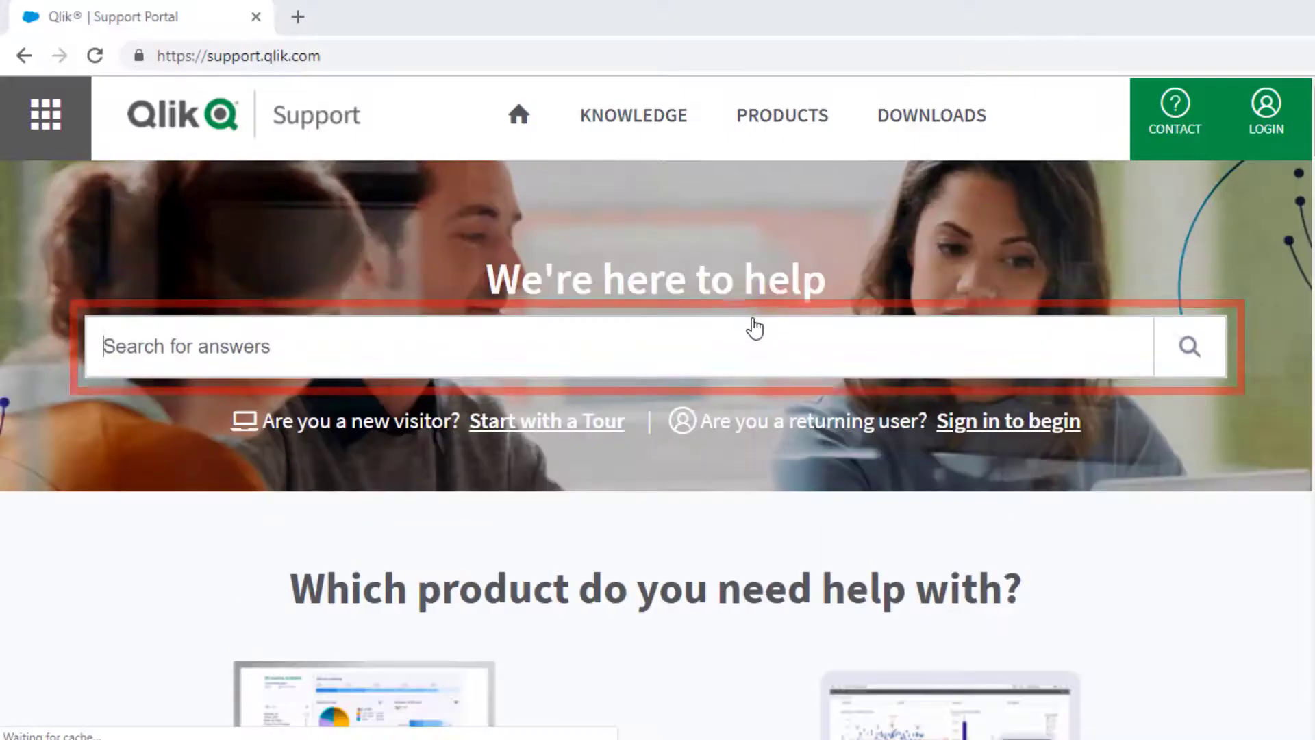
{"action": "left_click", "coordinate": [616, 360]}
{"action": "type", "text": "Windows Event Logs"}
{"action": "key", "text": "Return"}
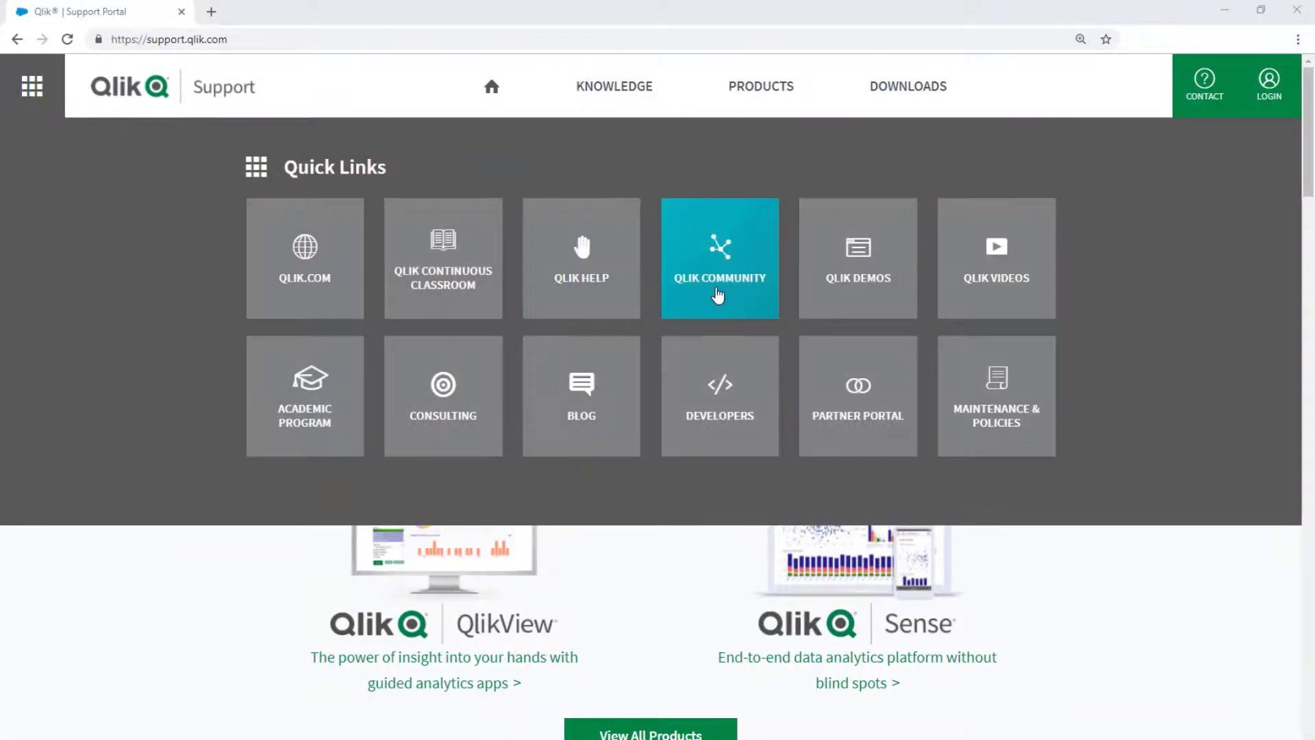
- Open Qlik Community from the Support Portal's quick links and list the Qlik Sense forums under Qlik Data Analytics Forums
{"action": "left_click", "coordinate": [717, 296]}
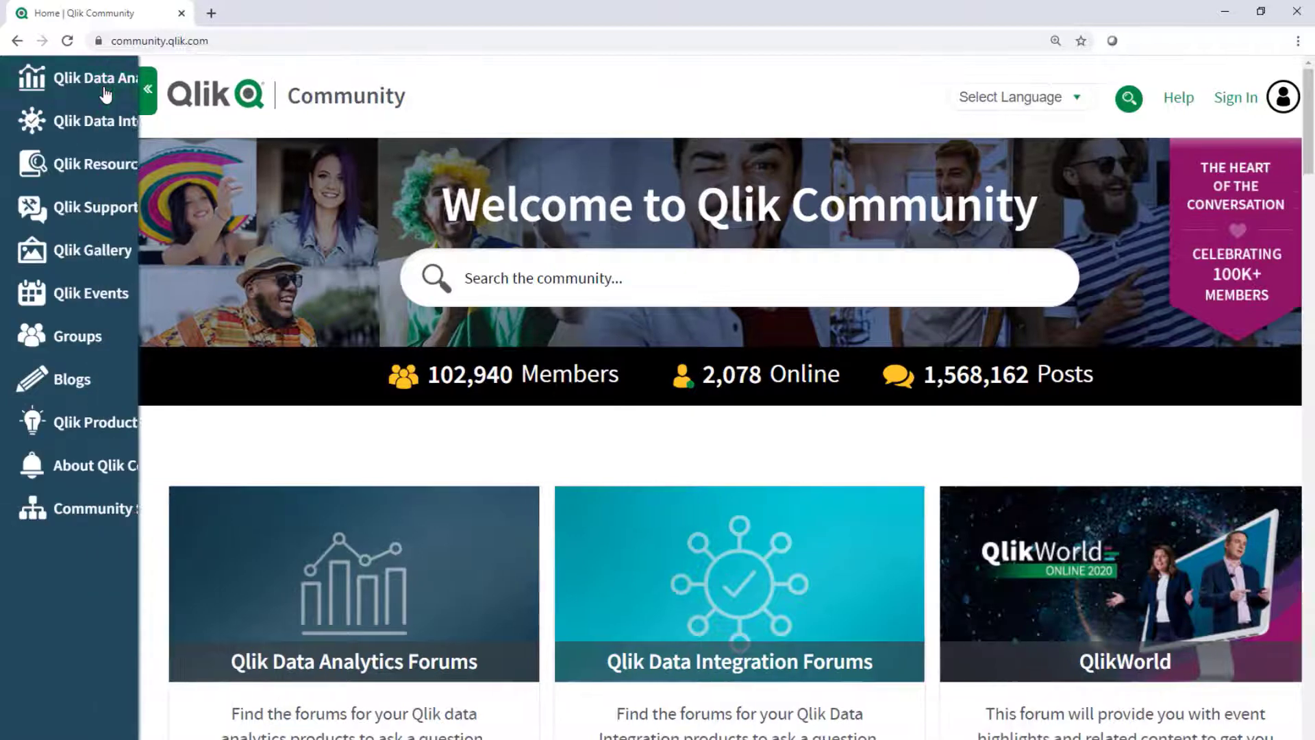
{"action": "left_click", "coordinate": [106, 92]}
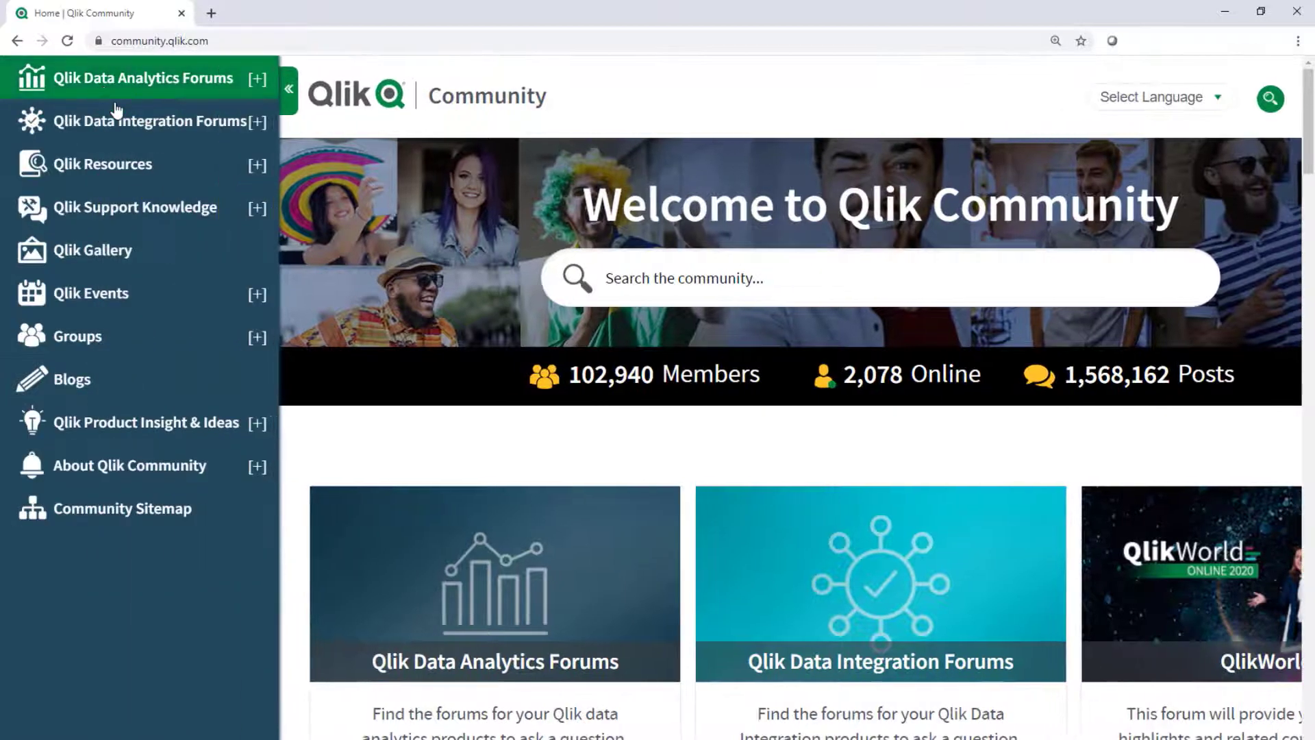
{"action": "left_click", "coordinate": [259, 79]}
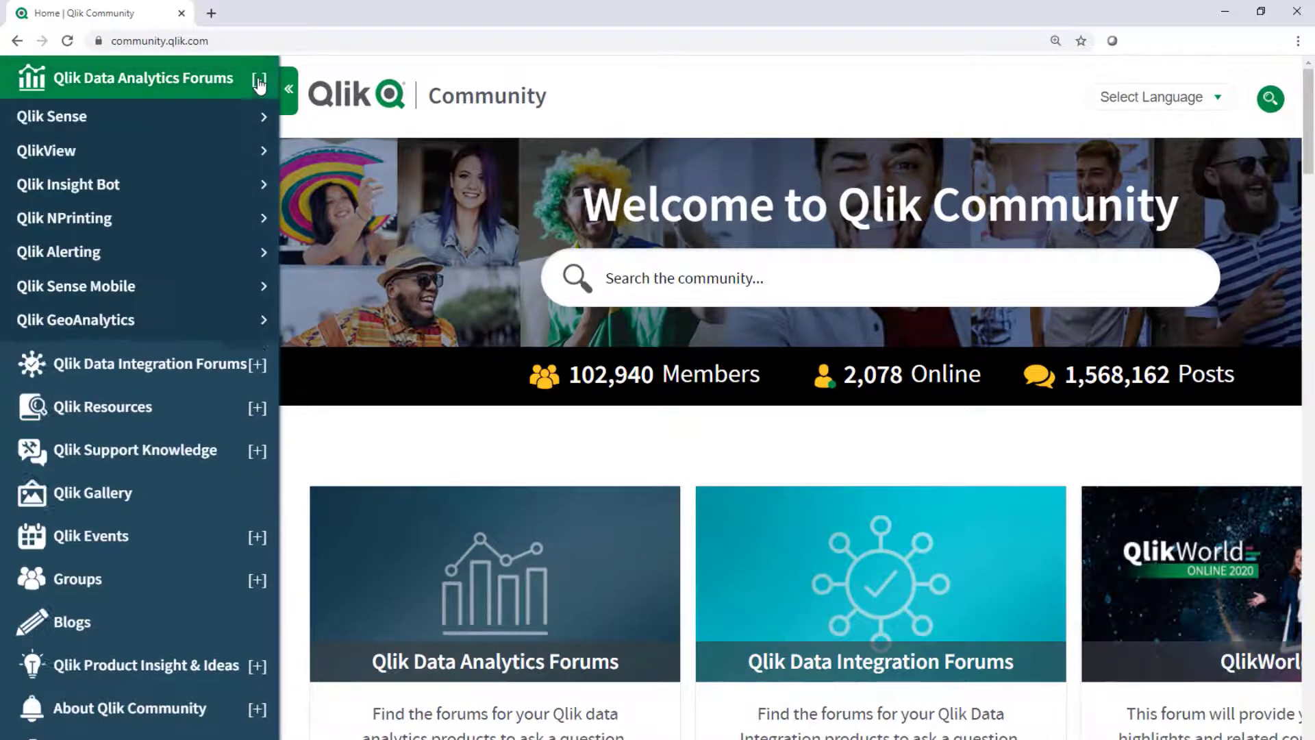
{"action": "left_click", "coordinate": [265, 119]}
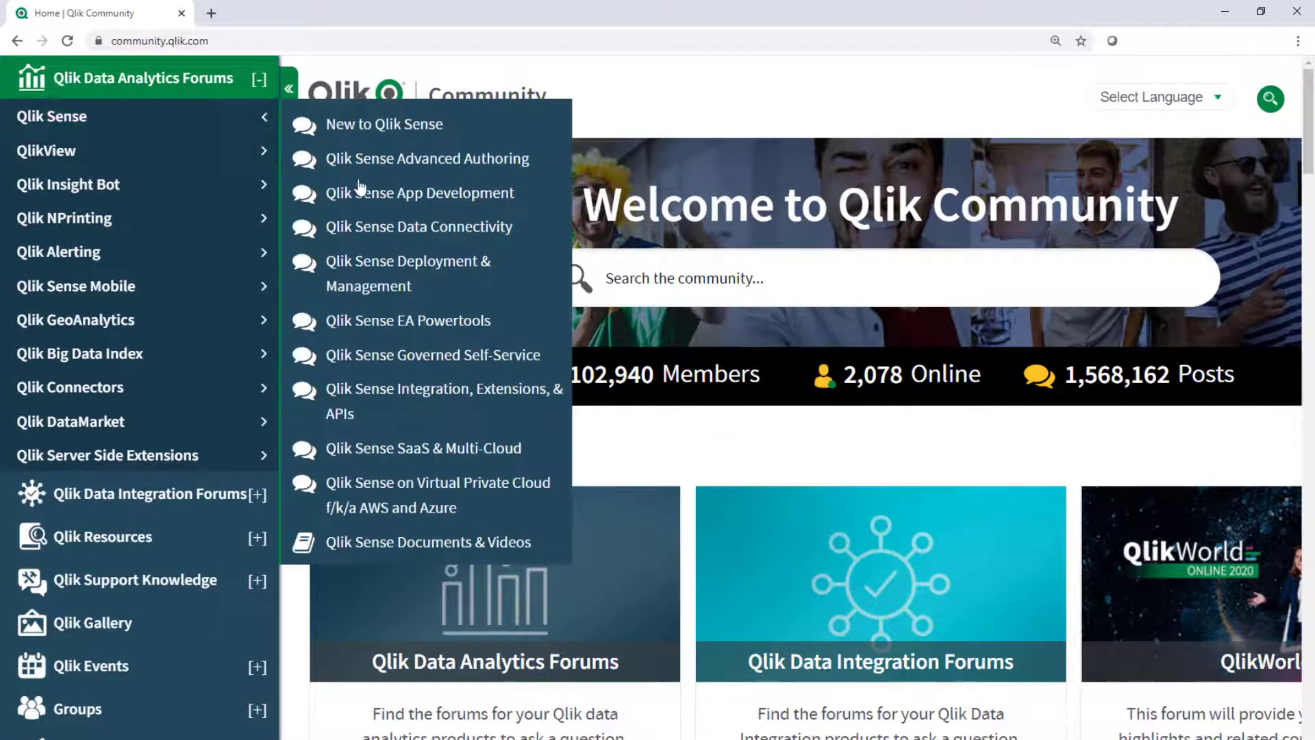
- Open the Qlik Support Updates Blog from the community's Blogs page
{"action": "left_click", "coordinate": [46, 716]}
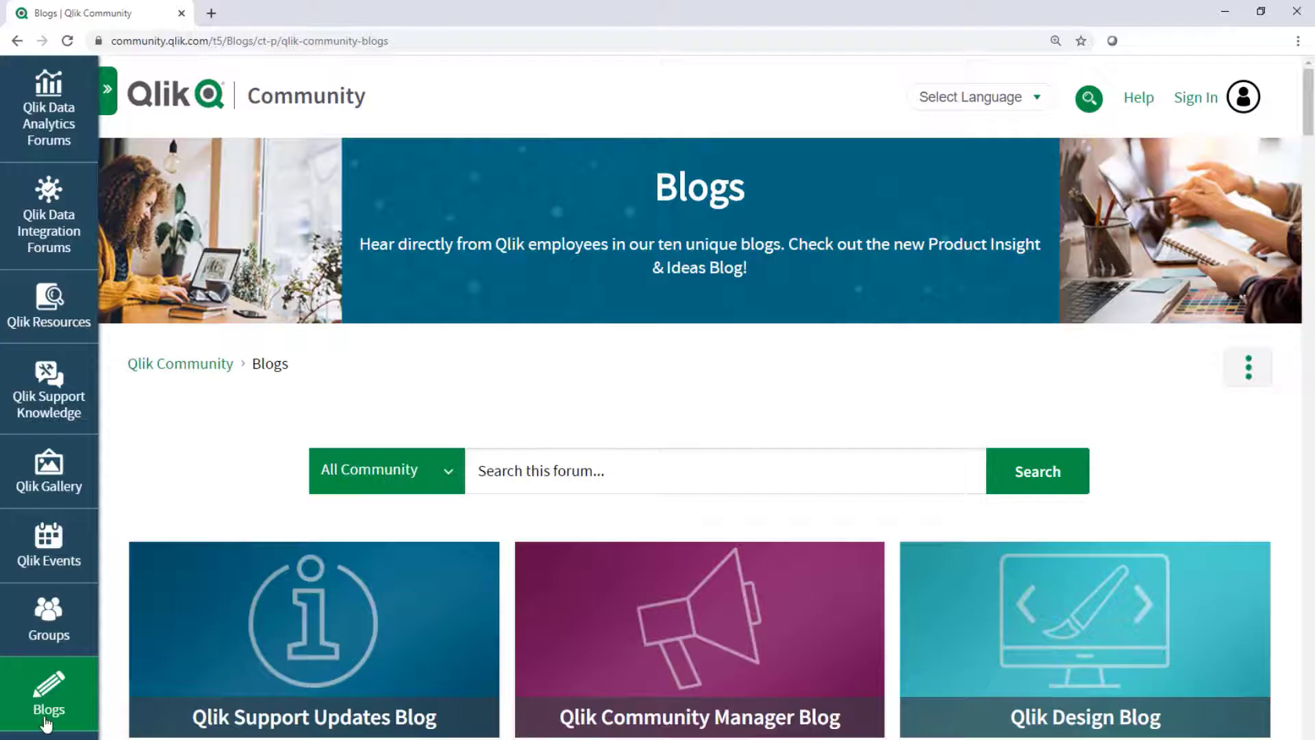
{"action": "left_click", "coordinate": [326, 732]}
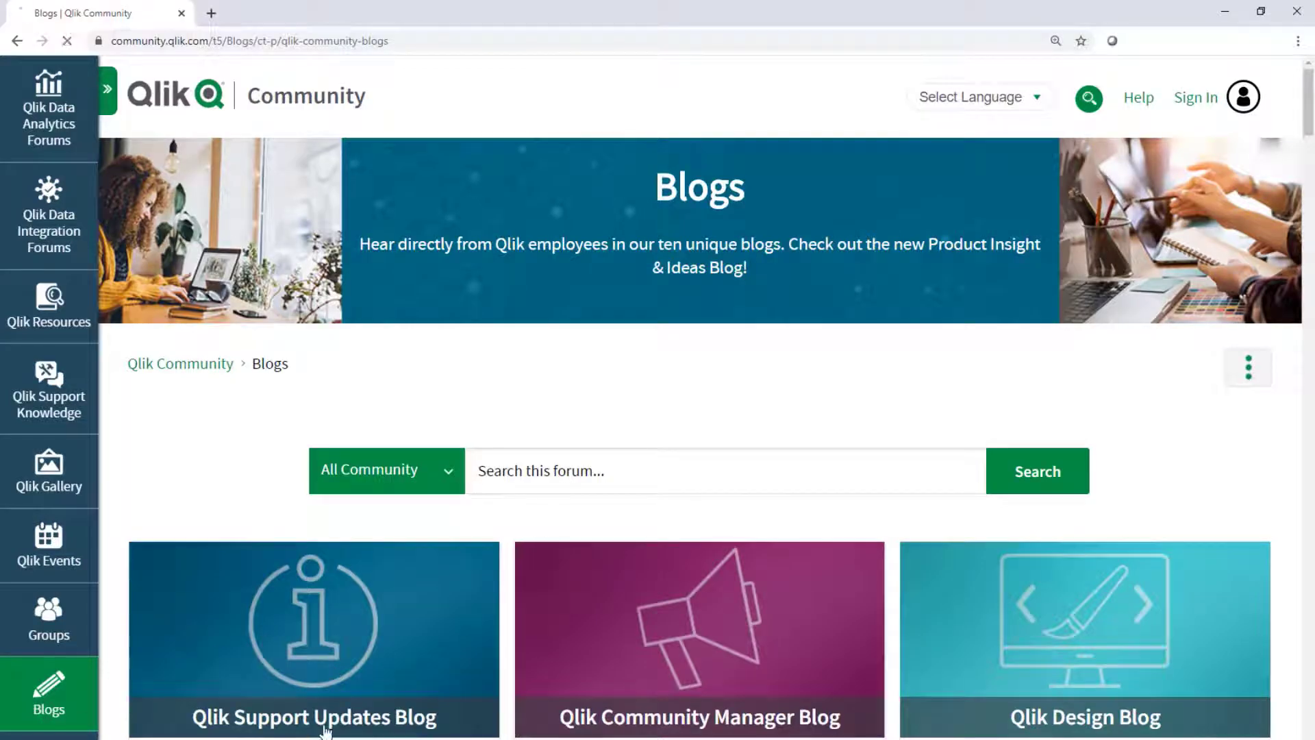